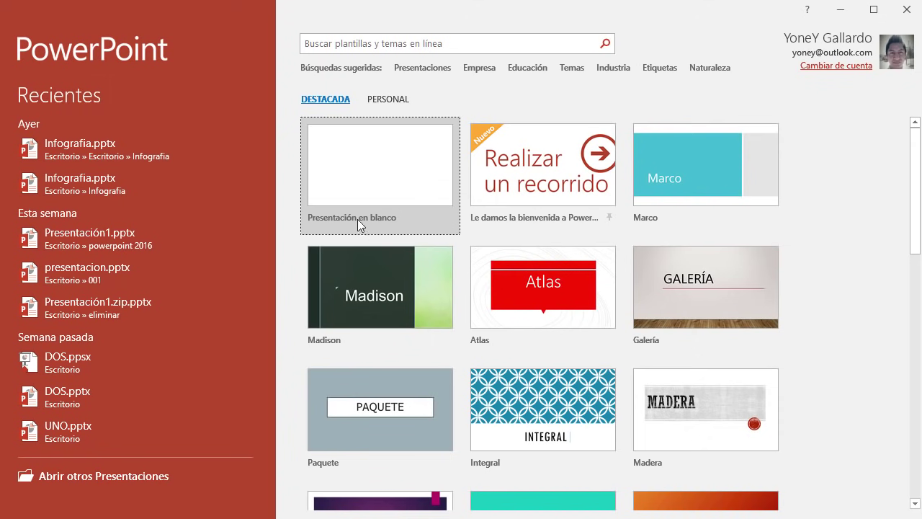
Create a blank presentation and set its slide size to Pantalla panorámica (16:9).
click(387, 177)
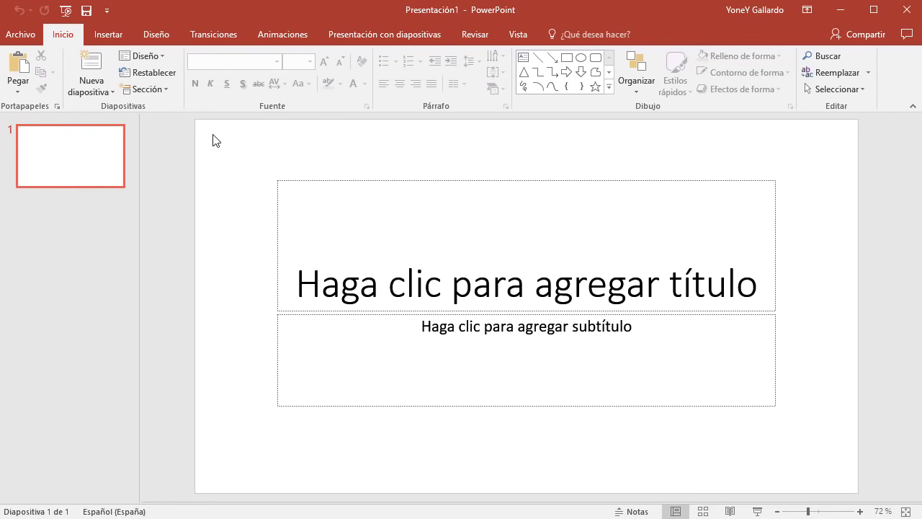
click(157, 35)
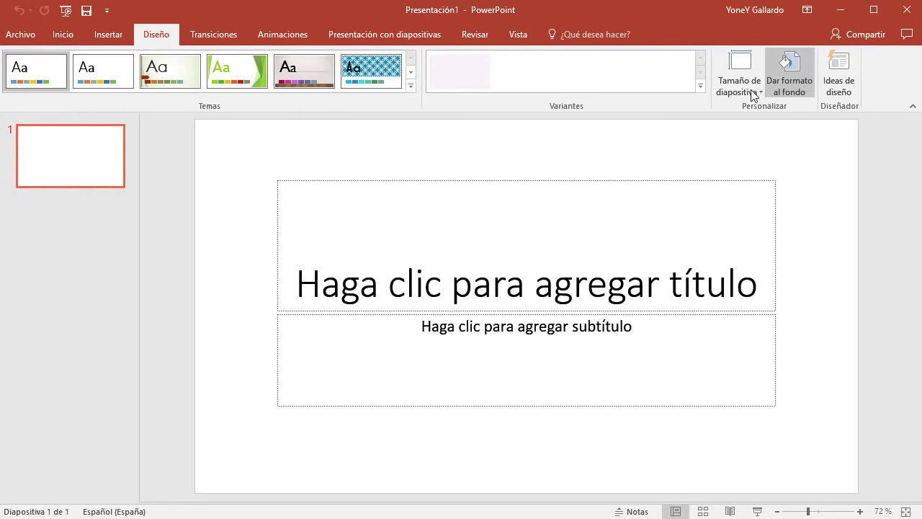
click(747, 86)
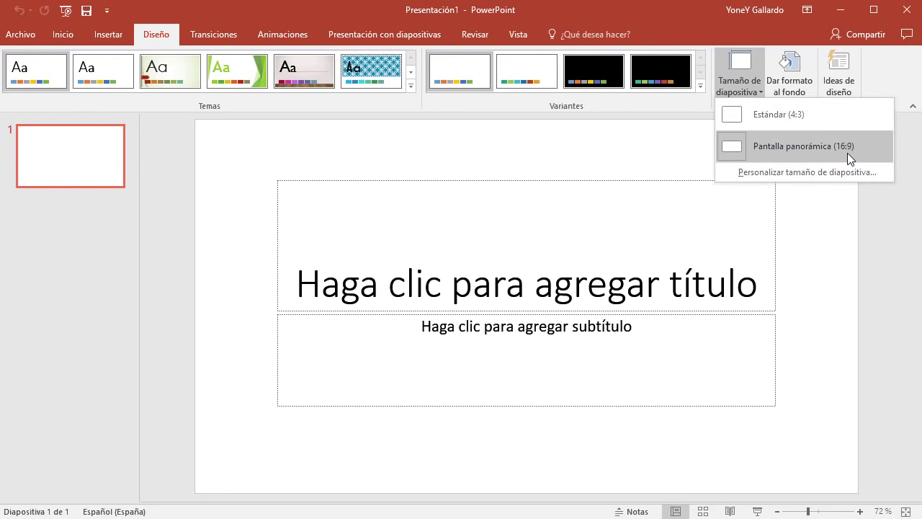
click(846, 148)
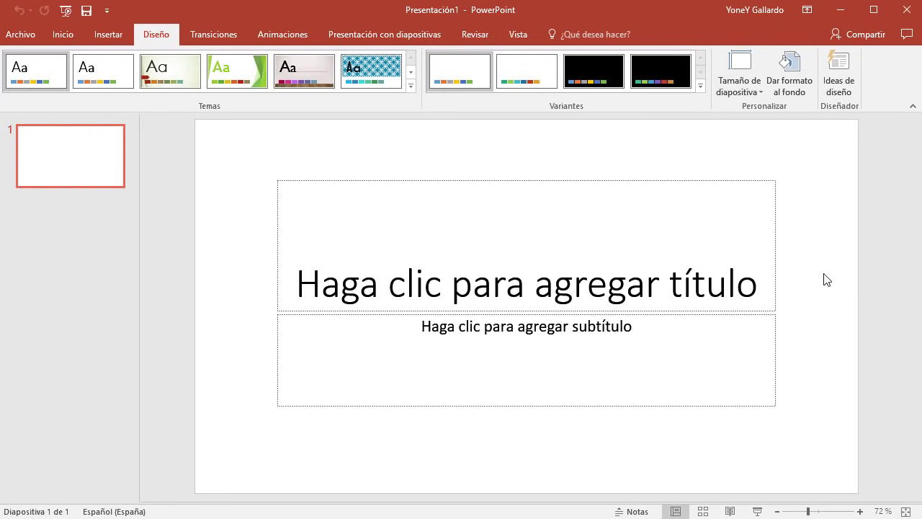
click(63, 35)
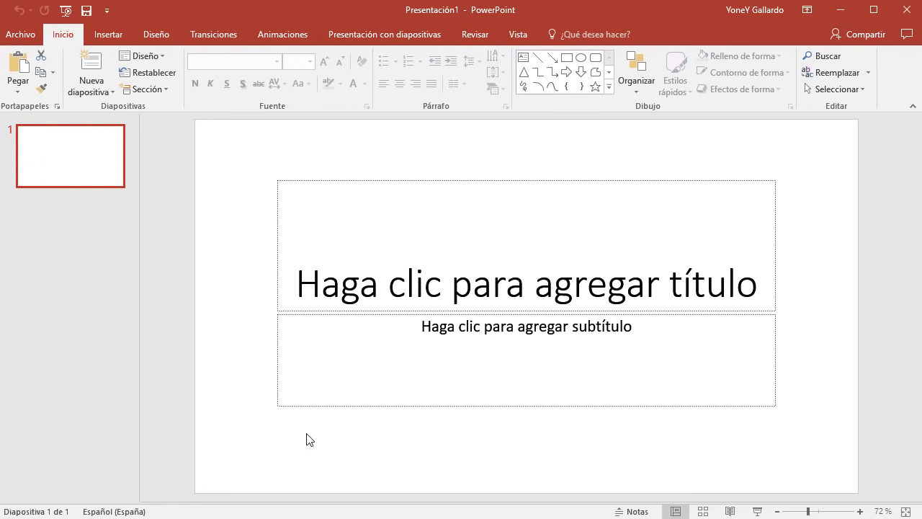
Add a slide with the En blanco layout and delete the original title slide.
click(380, 180)
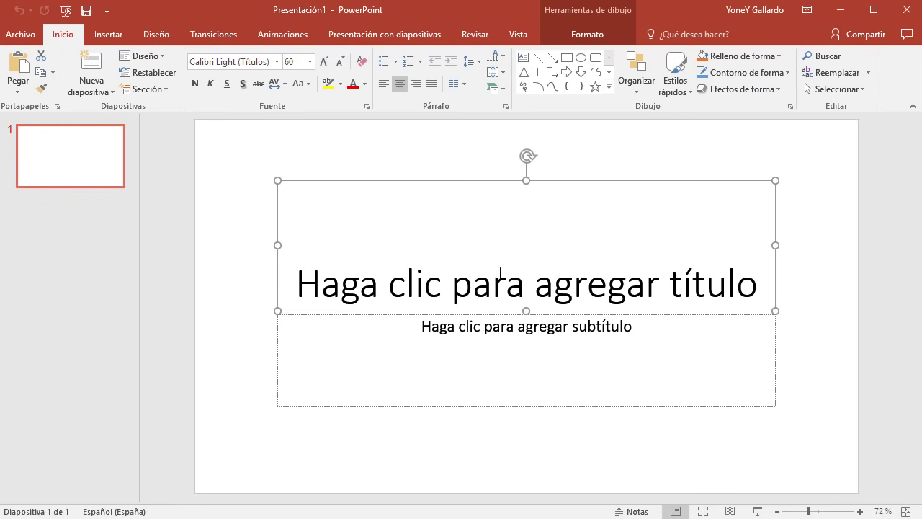
click(33, 147)
click(97, 90)
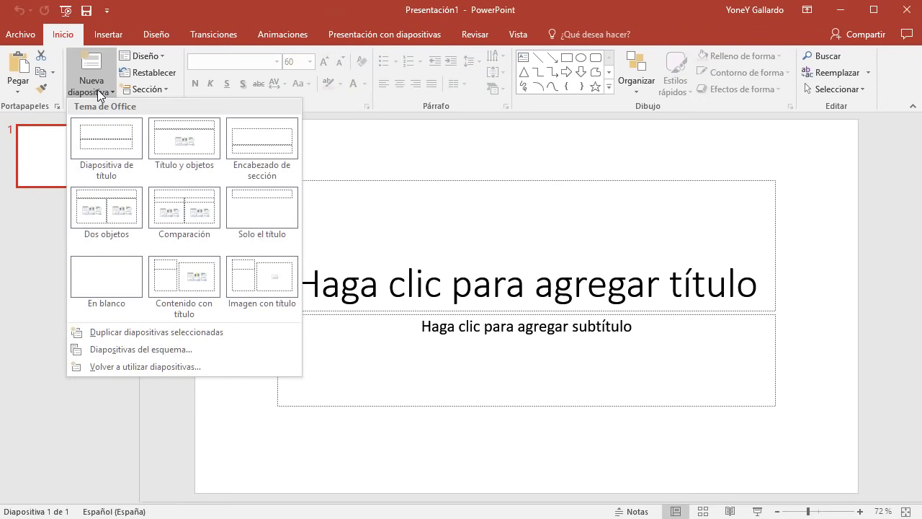
click(109, 280)
click(85, 169)
key(Delete)
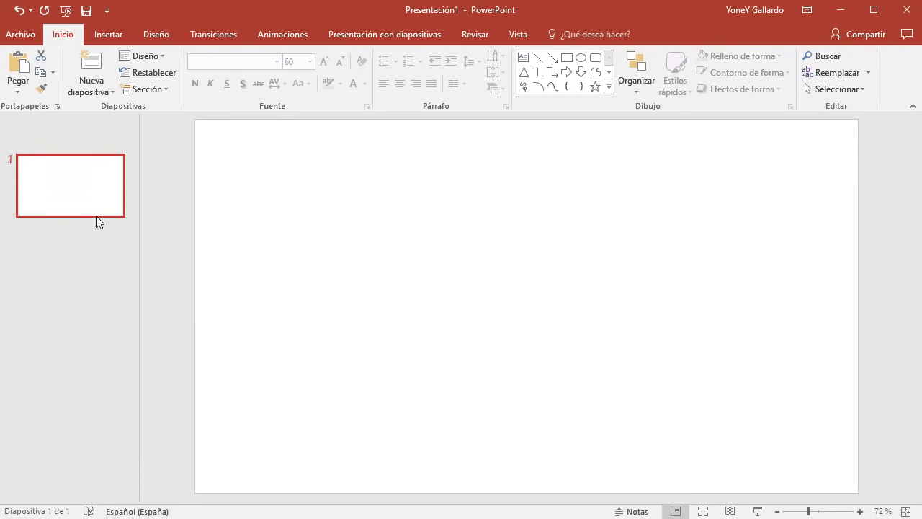
click(461, 236)
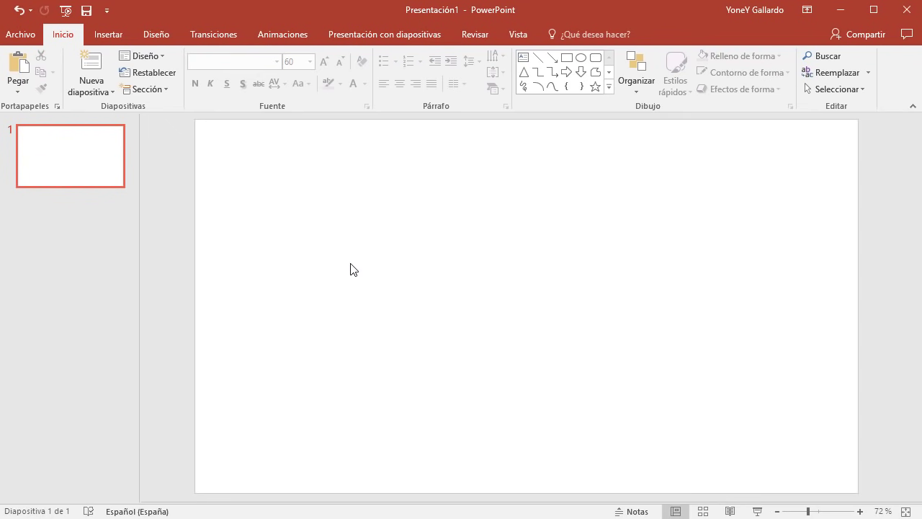
Draw a long block right arrow across the middle of the slide.
click(110, 38)
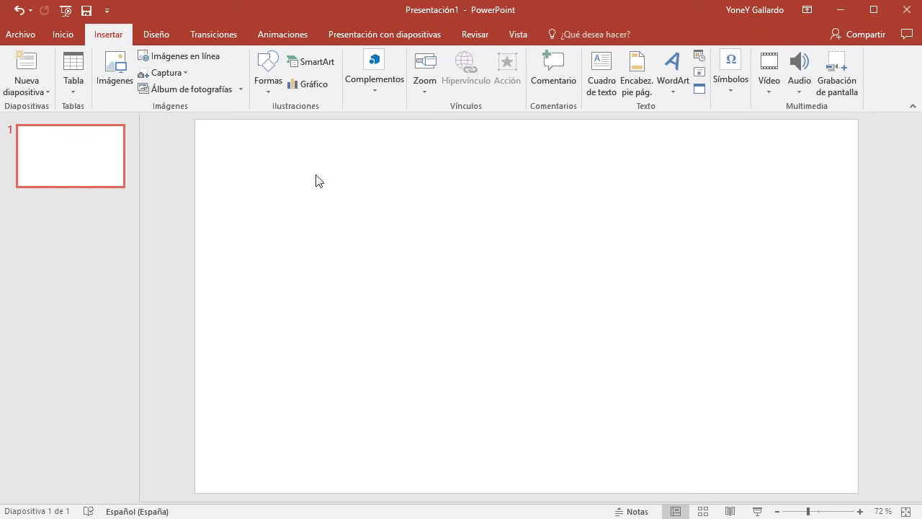
click(266, 79)
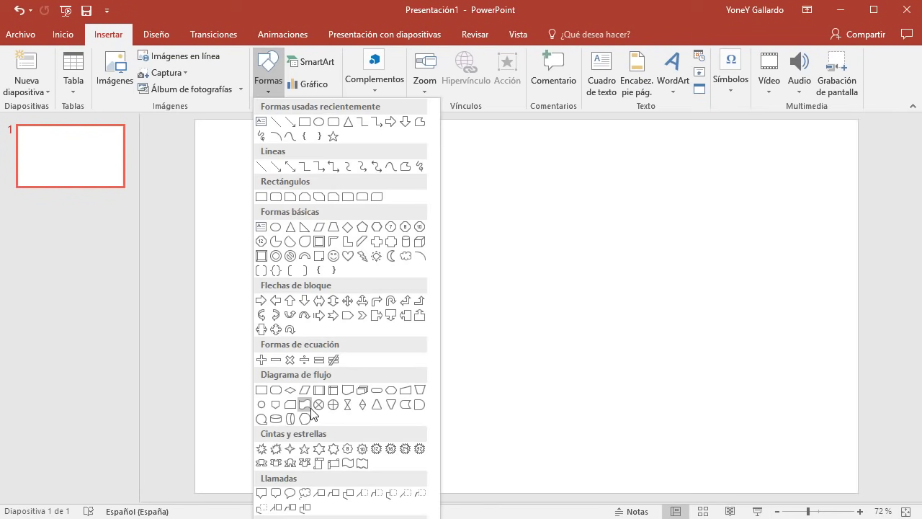
click(261, 301)
drag(241, 273, 816, 340)
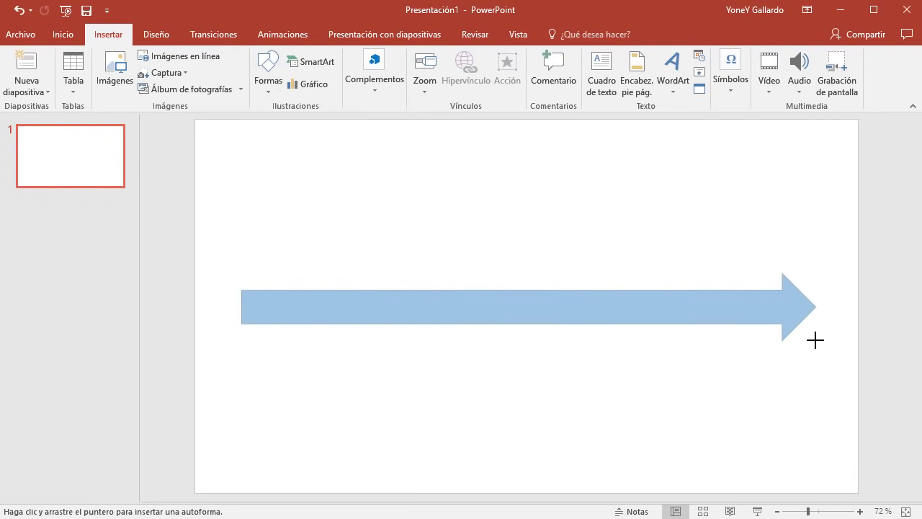
click(270, 207)
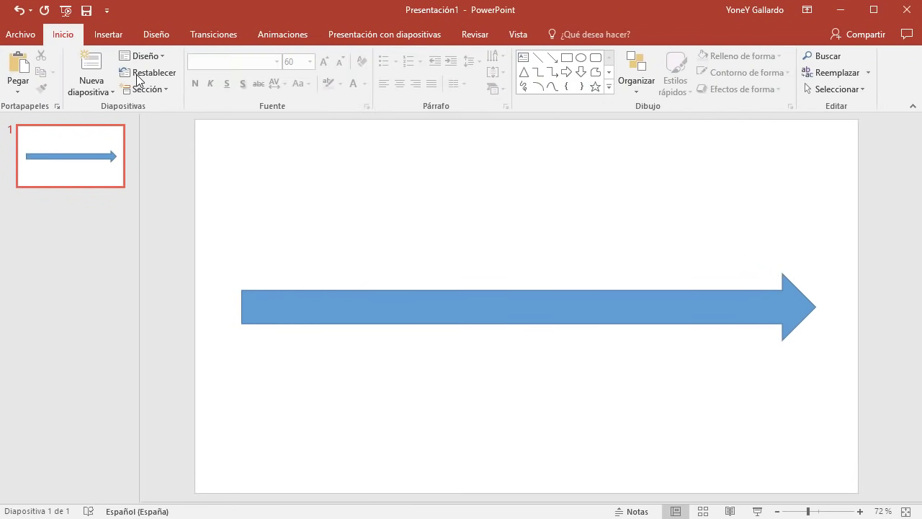
Draw a rounded square over the arrow's left end and copy it along the arrow.
click(108, 34)
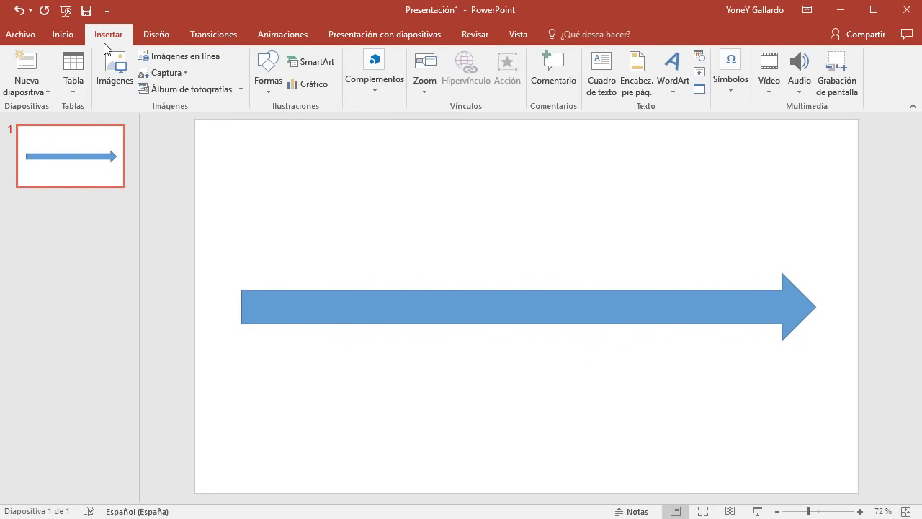
click(261, 94)
click(329, 123)
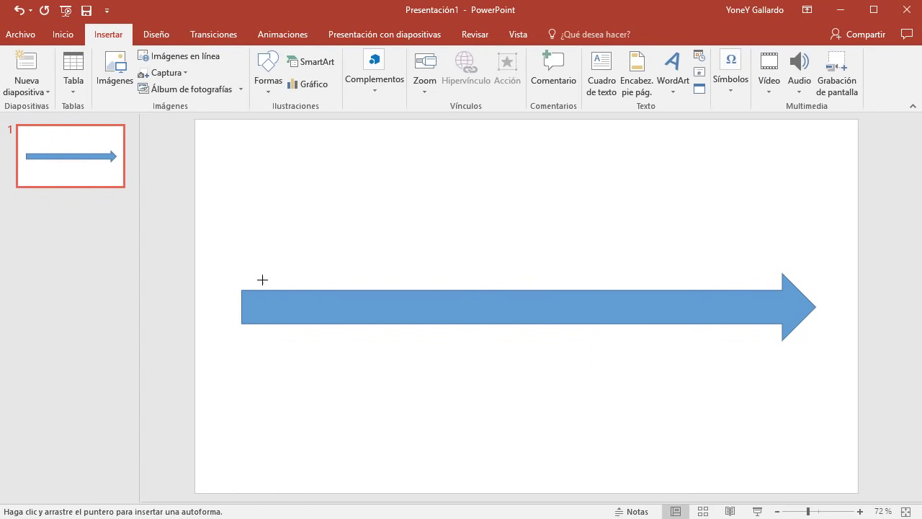
drag(258, 246, 316, 301)
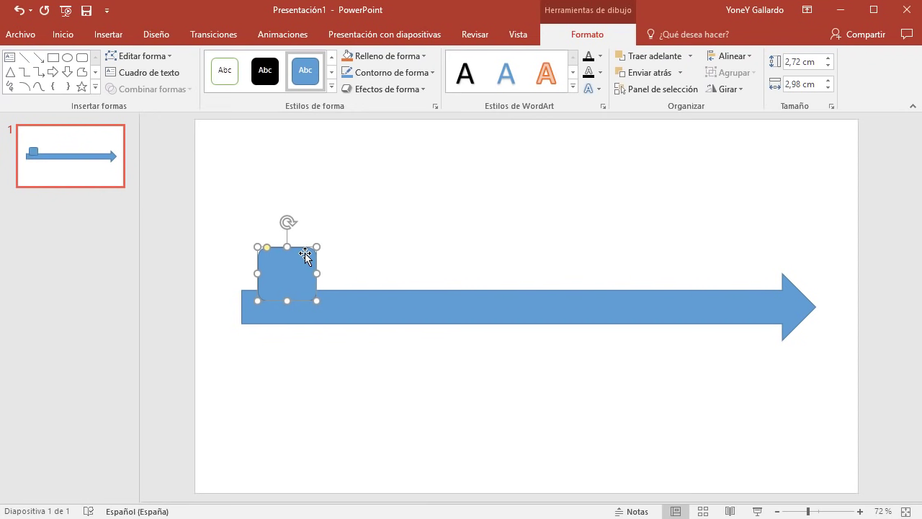
mouse_move(305, 253)
mouse_down()
mouse_move(499, 245)
mouse_move(462, 323)
mouse_move(555, 322)
mouse_up()
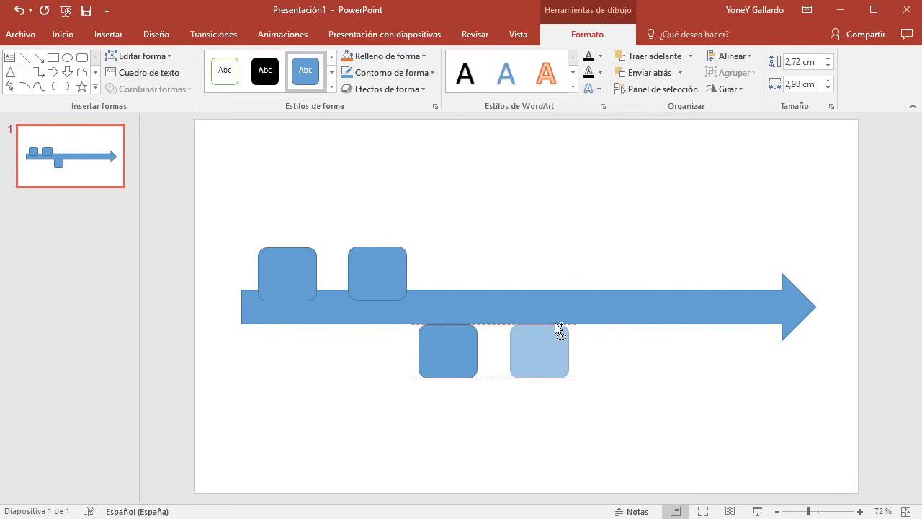
Recolour the squares black, orange and yellow, then delete all four squares.
click(371, 285)
click(264, 73)
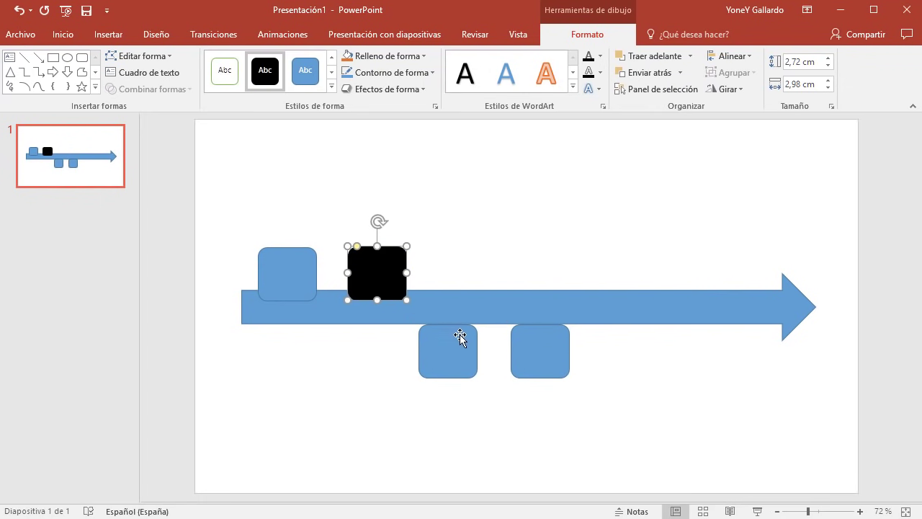
click(461, 338)
click(332, 73)
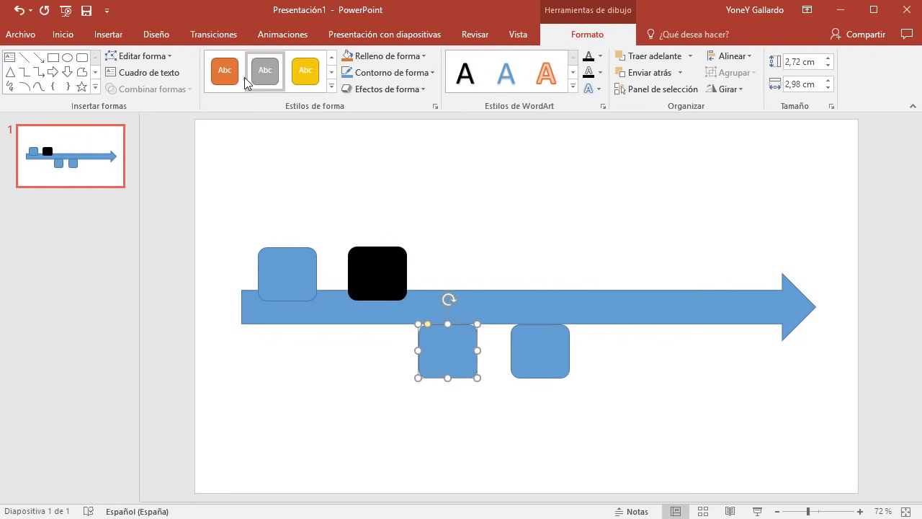
click(224, 70)
click(529, 350)
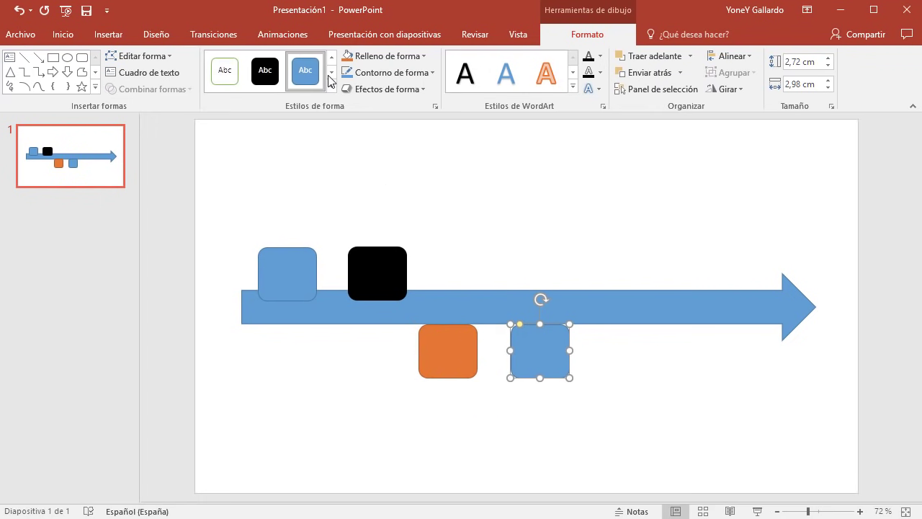
click(331, 72)
click(296, 78)
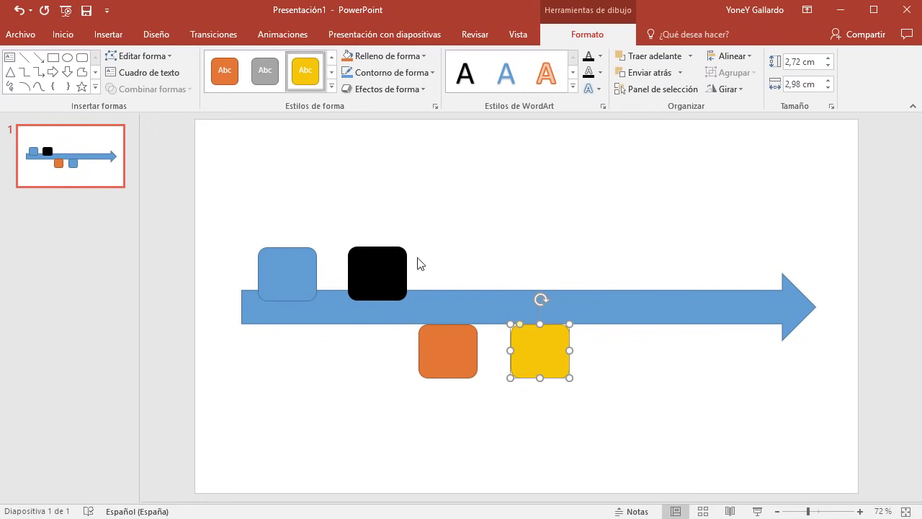
click(704, 437)
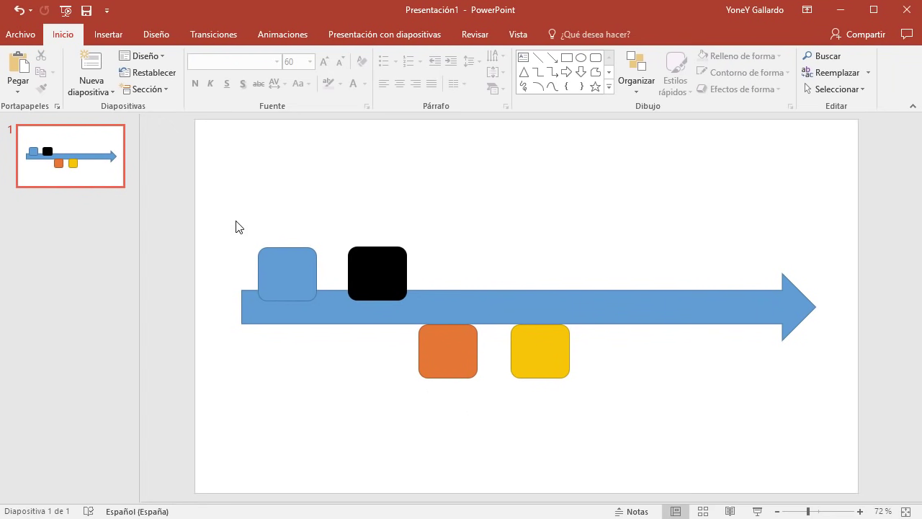
drag(229, 209, 713, 430)
key(Delete)
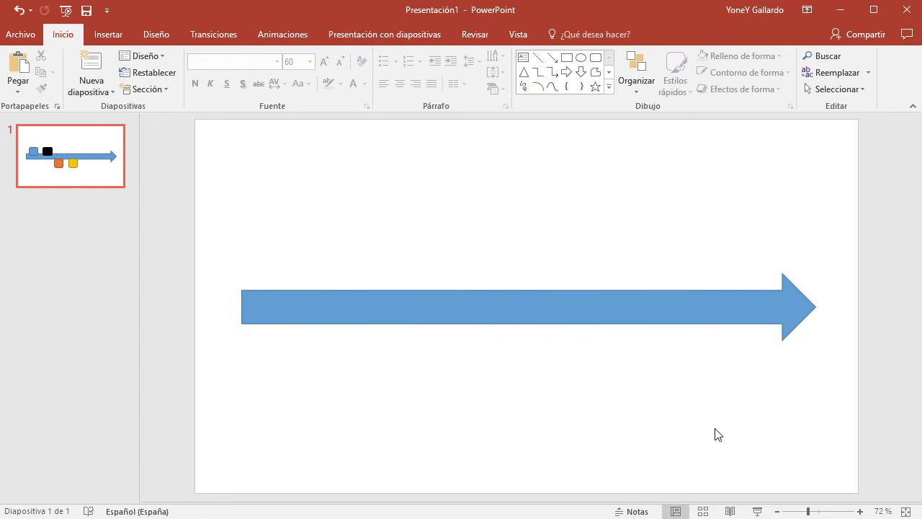
Replace the blue arrow with an Escala de tiempo con círculos SmartArt graphic.
click(711, 302)
key(Delete)
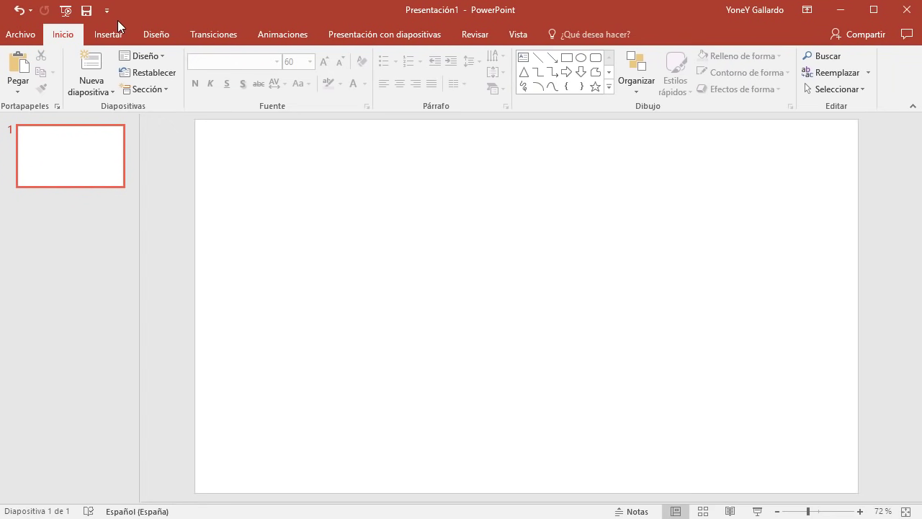
click(111, 32)
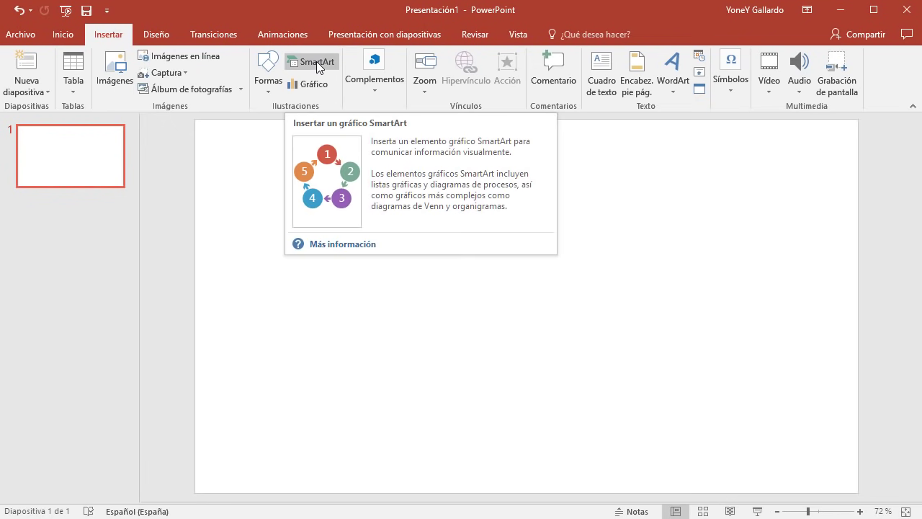
click(316, 62)
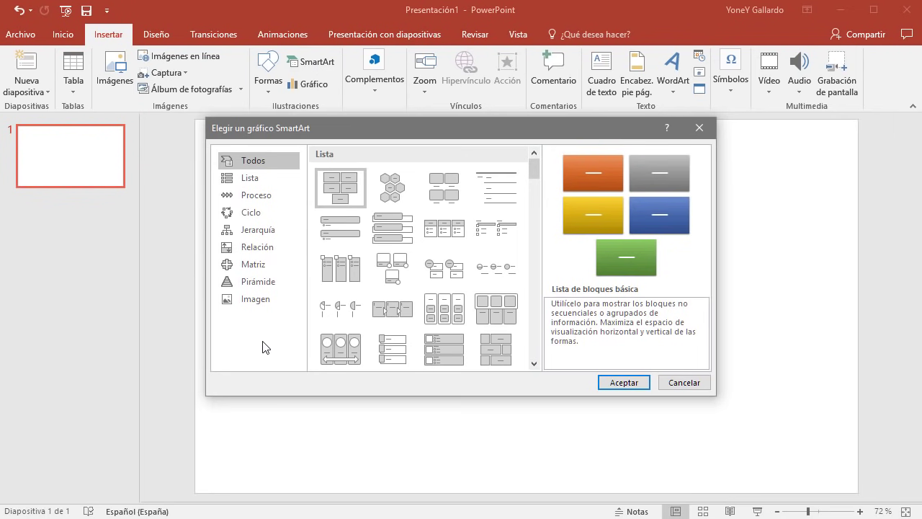
click(251, 177)
click(257, 158)
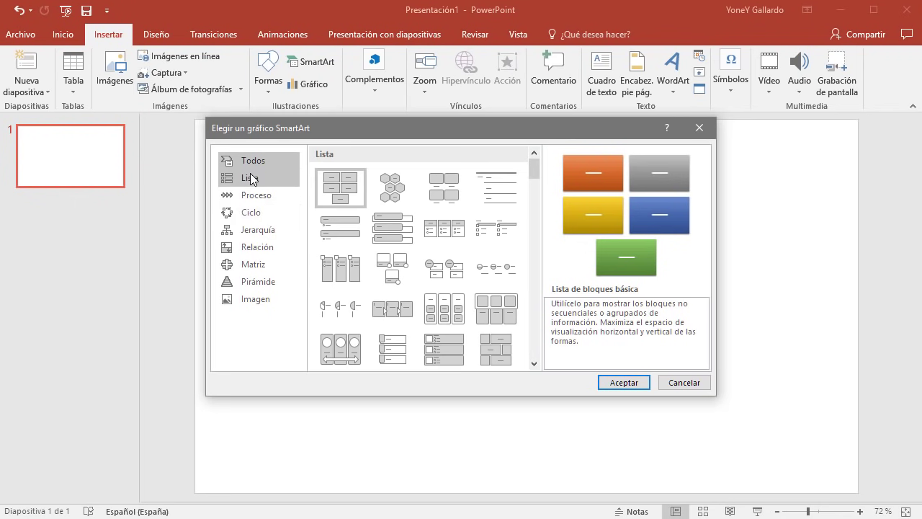
click(260, 201)
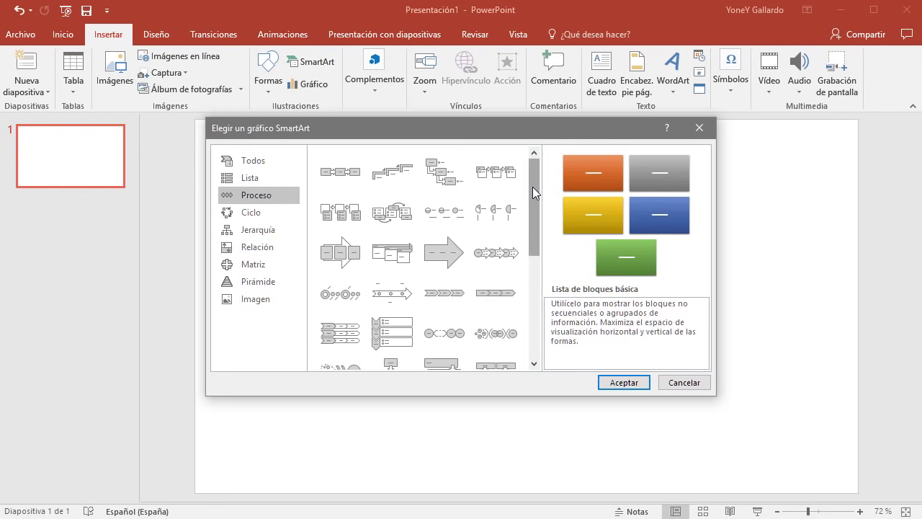
drag(534, 190, 531, 219)
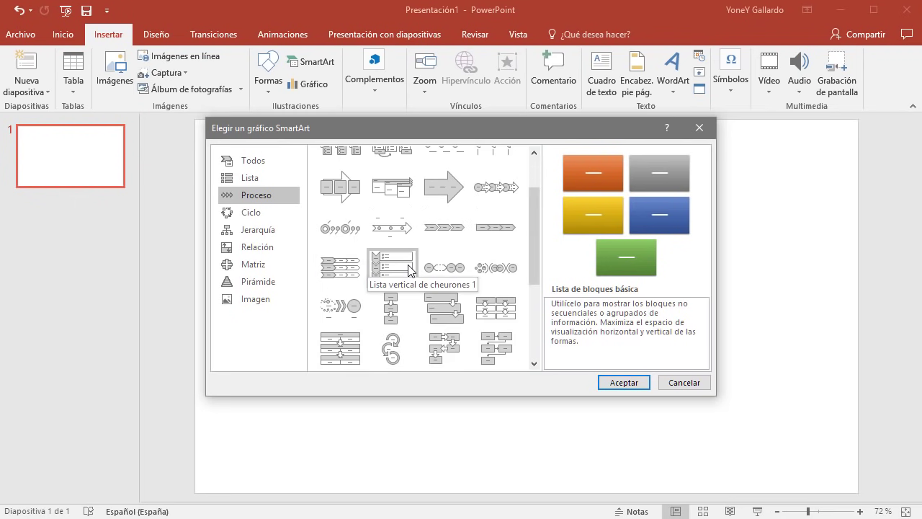
click(354, 244)
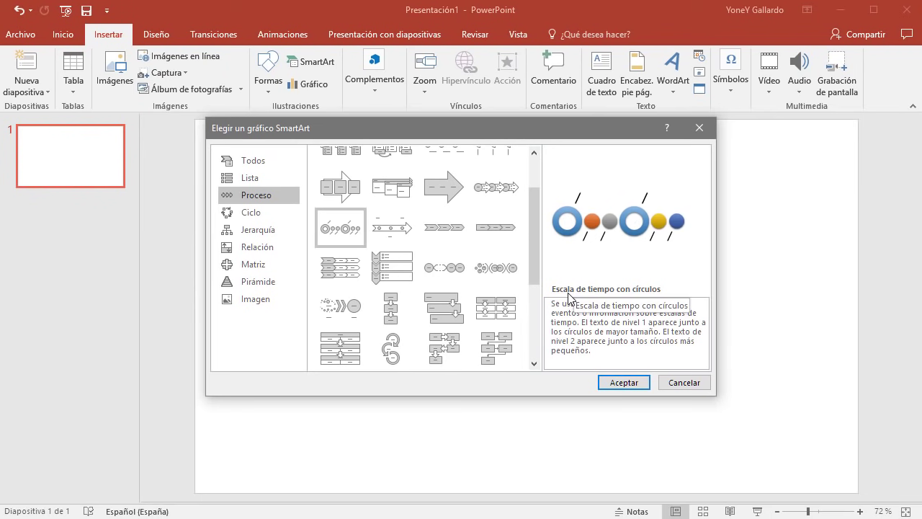
click(620, 382)
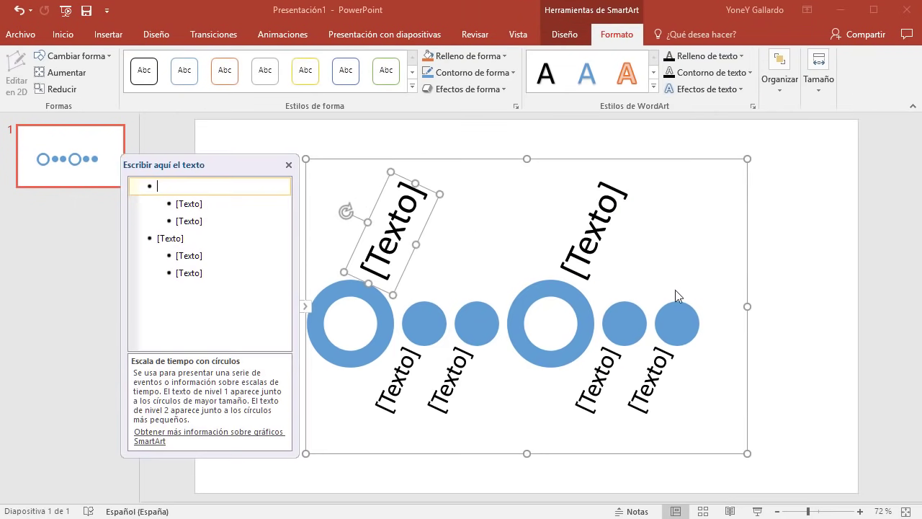
Close the text pane, move the timeline left and widen it toward the right edge.
click(289, 165)
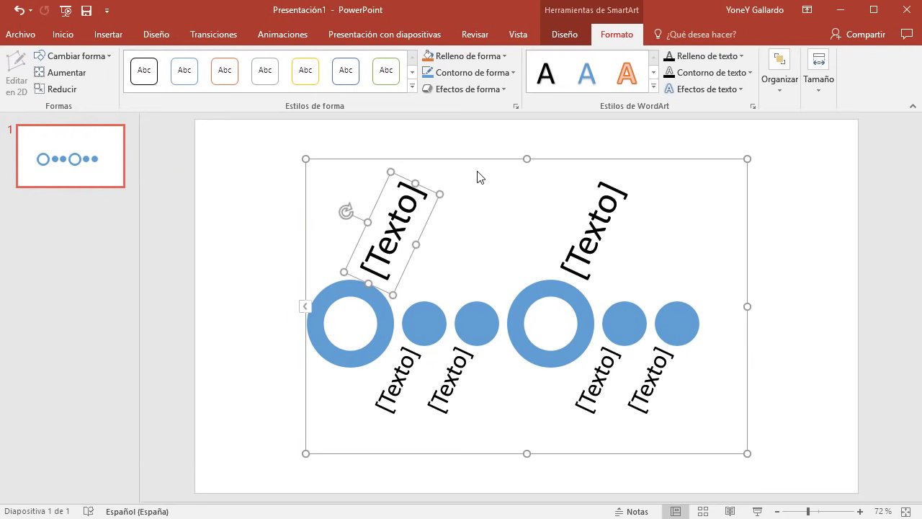
drag(478, 159, 367, 160)
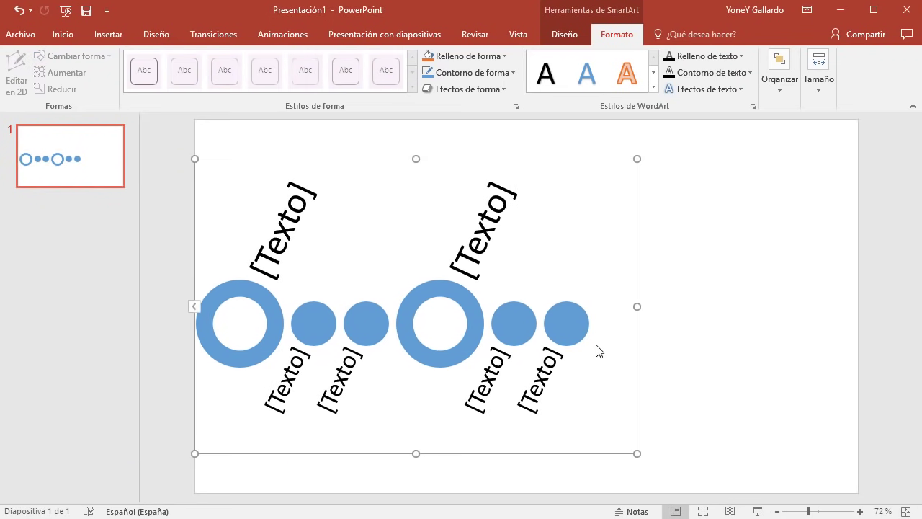
drag(636, 308, 863, 308)
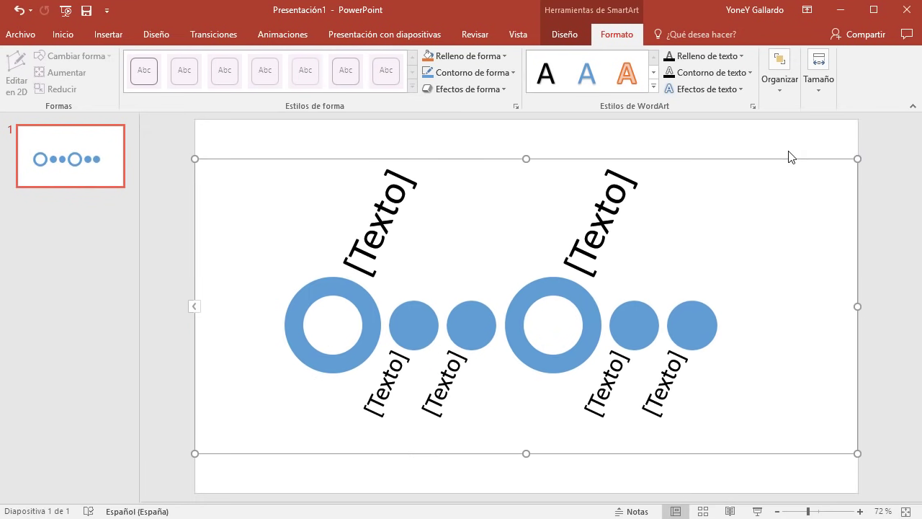
click(696, 138)
click(488, 238)
click(70, 150)
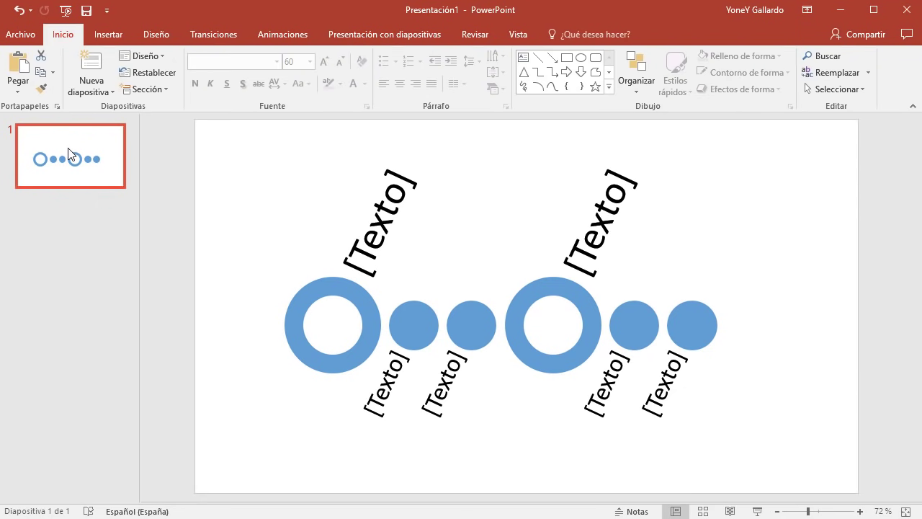
Add slide 2 holding the atardecer.jpg photo.
key(Return)
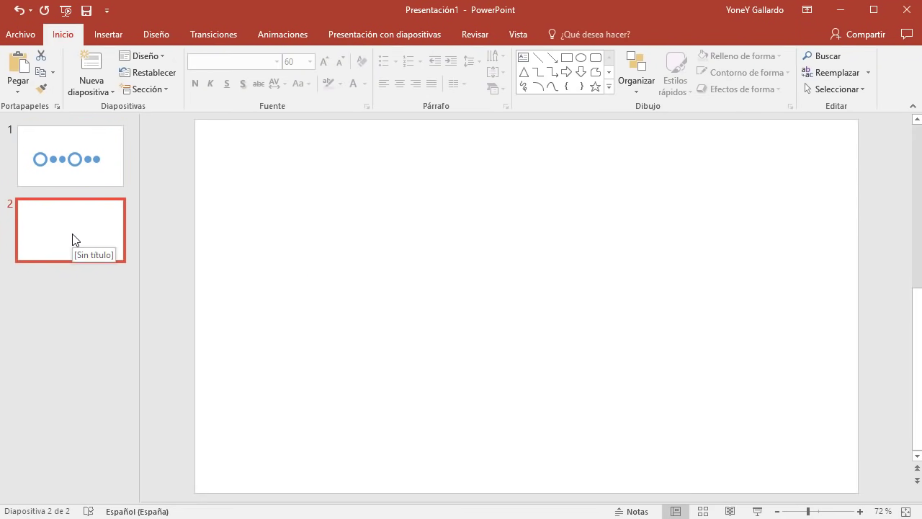
click(101, 35)
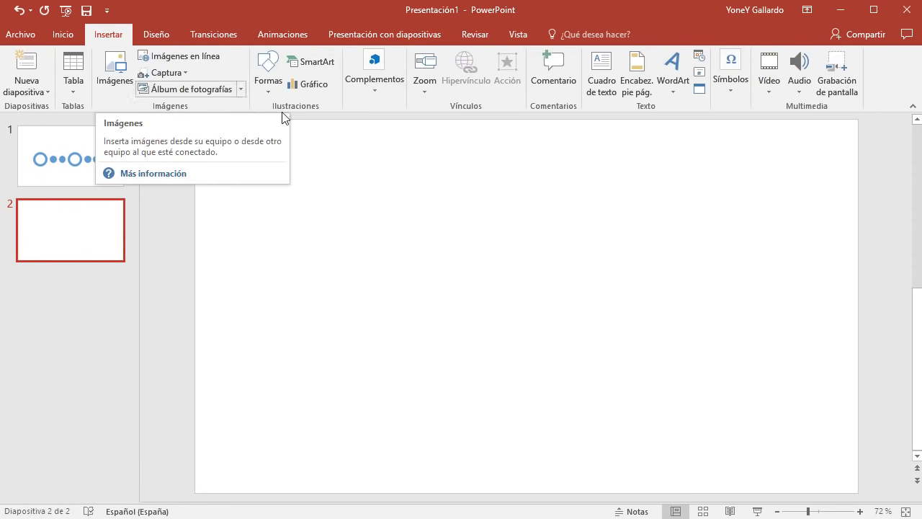
click(113, 72)
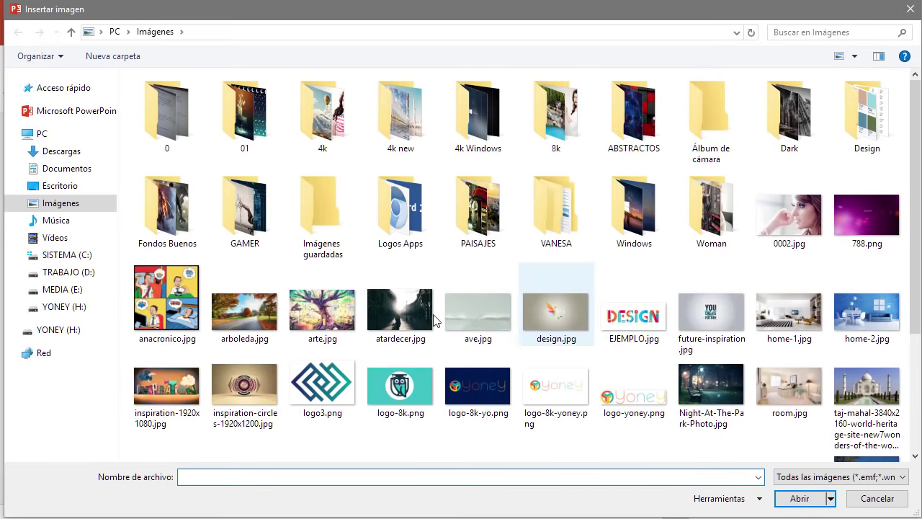
double_click(435, 343)
Add slide 3 with an 8 by 7 table, then return to the photo slide.
click(107, 235)
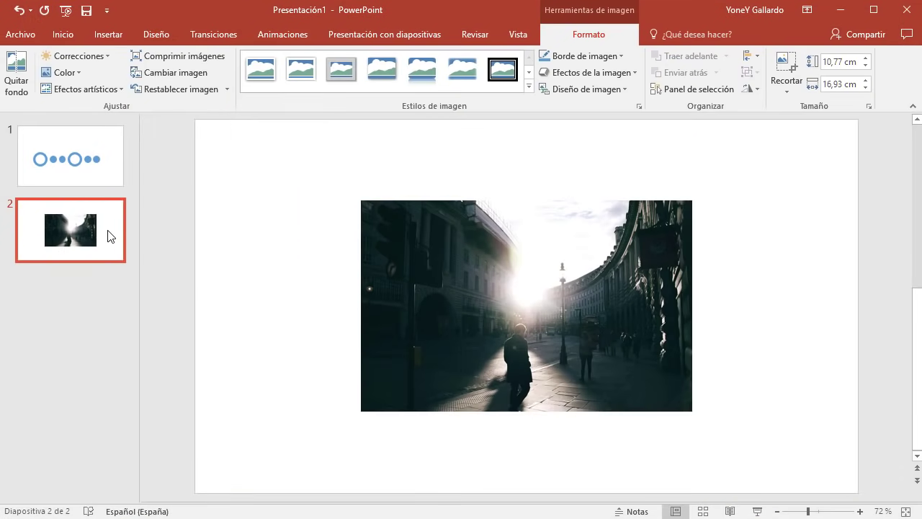
key(Return)
click(117, 34)
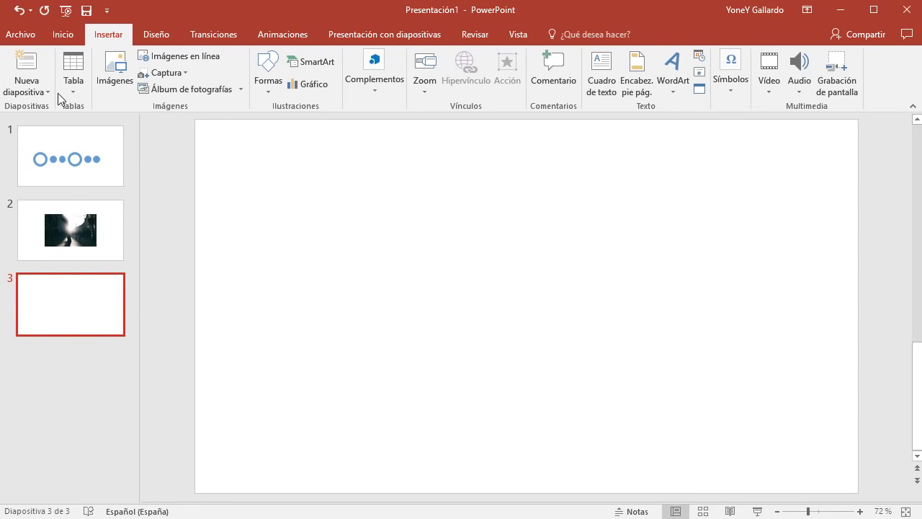
click(73, 80)
click(165, 201)
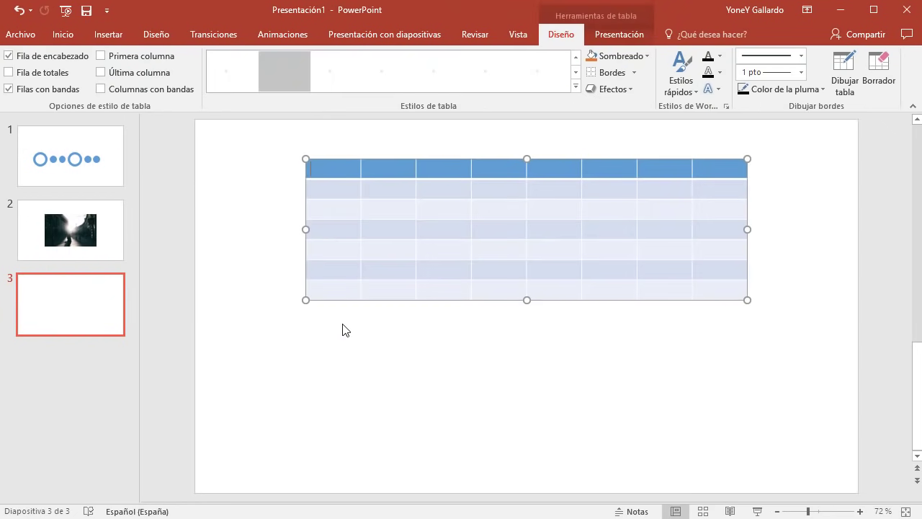
click(72, 247)
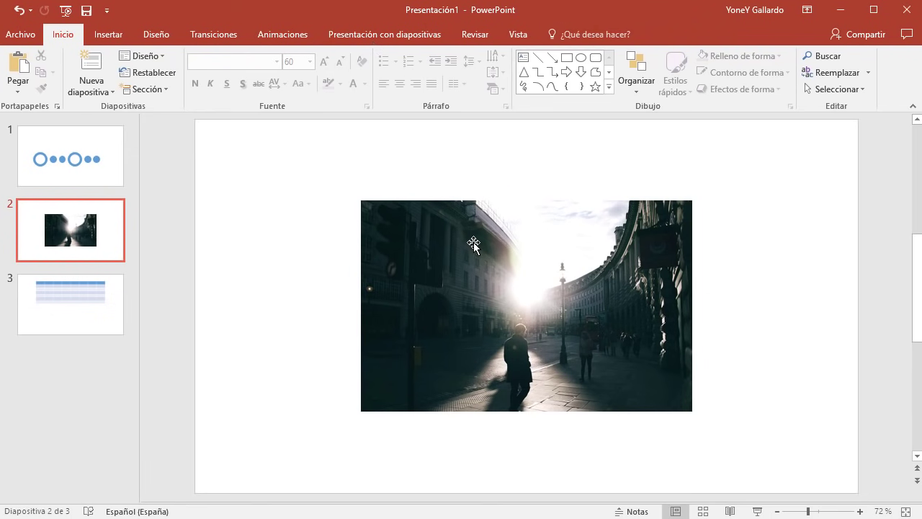
click(460, 243)
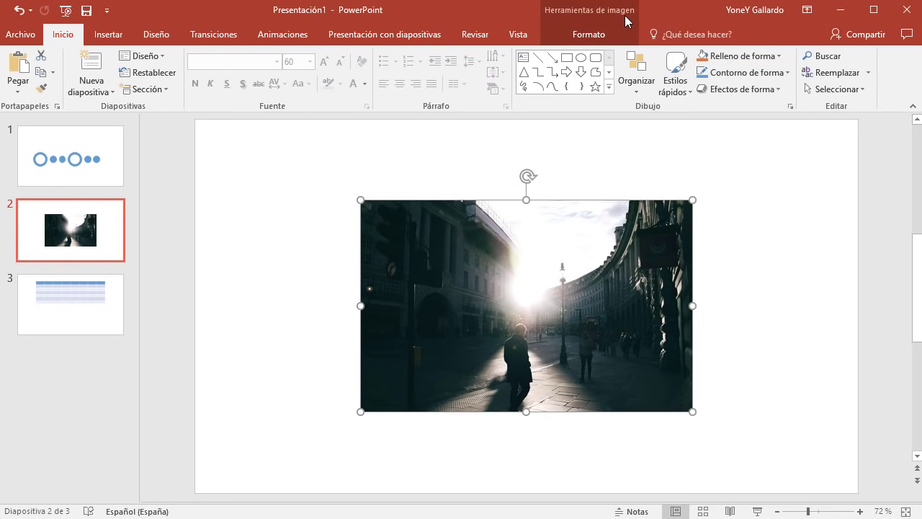
click(590, 34)
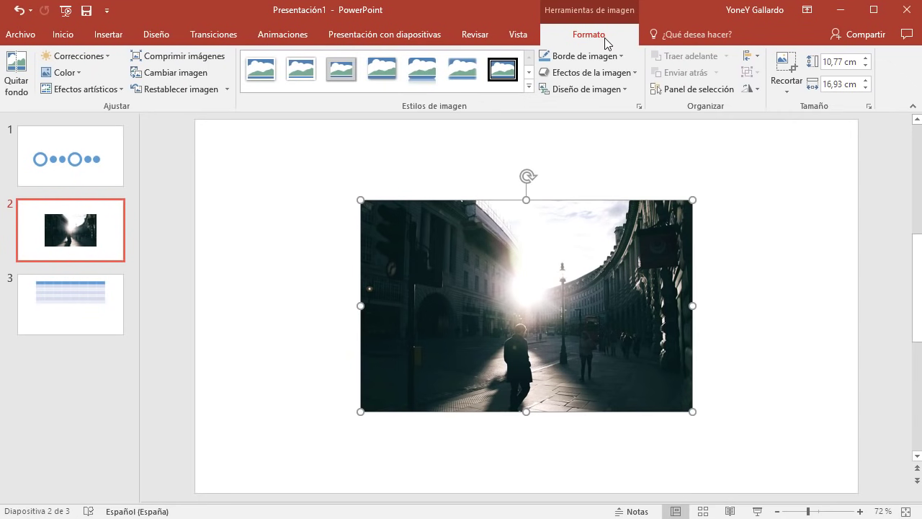
click(83, 303)
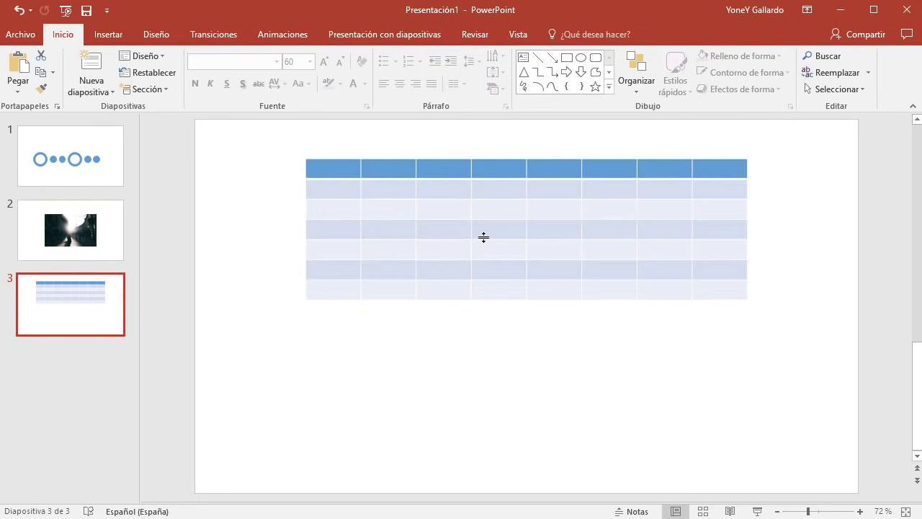
click(482, 191)
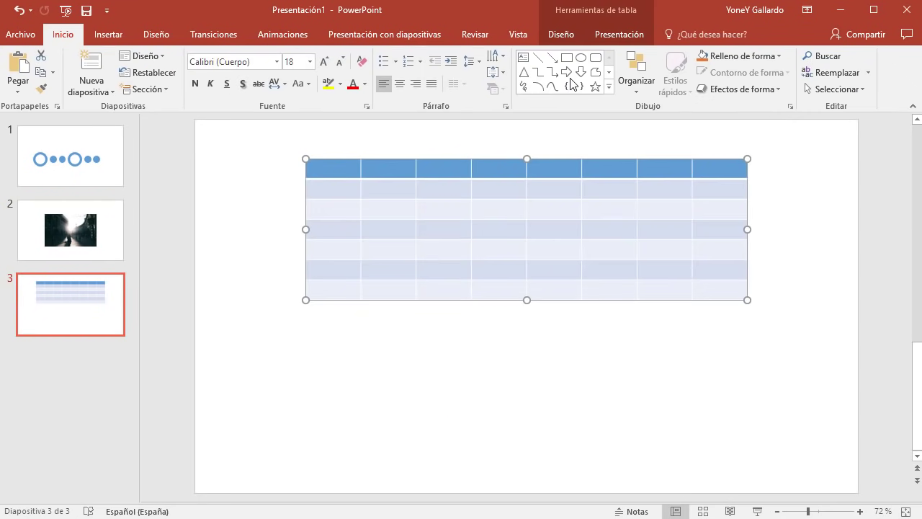
click(565, 36)
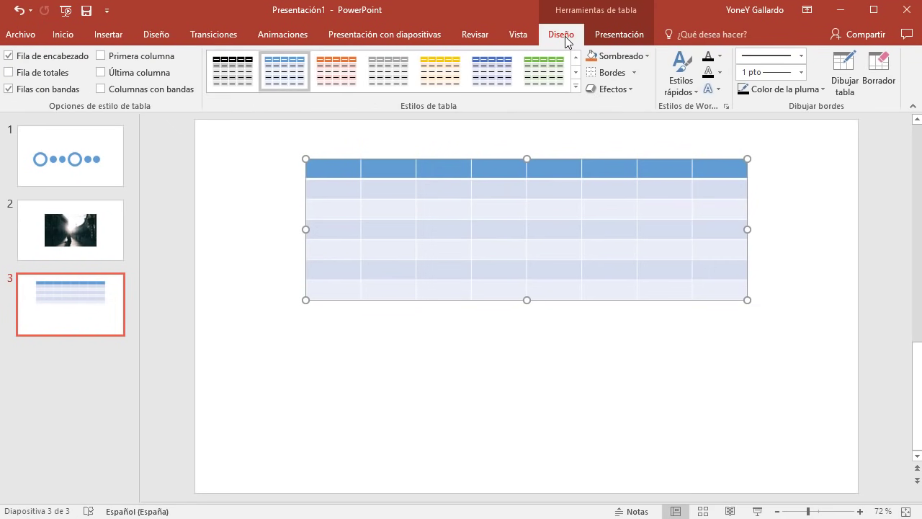
click(619, 35)
click(94, 232)
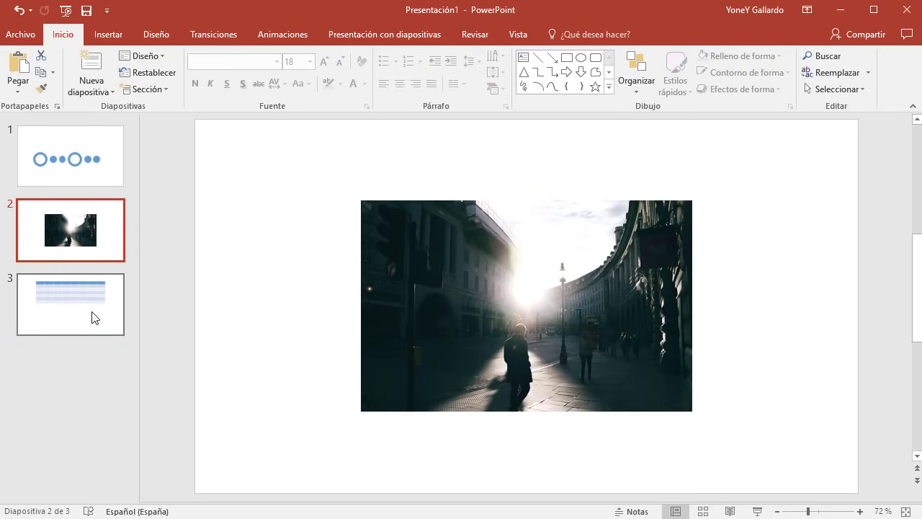
shift+click(94, 317)
Delete slides 2 and 3, then select the circle timeline to show its SmartArt design options.
key(Delete)
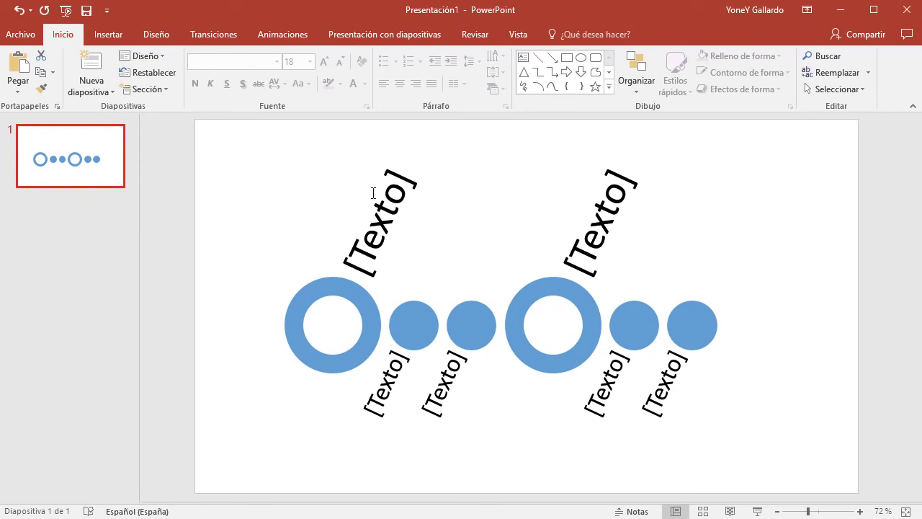
click(453, 256)
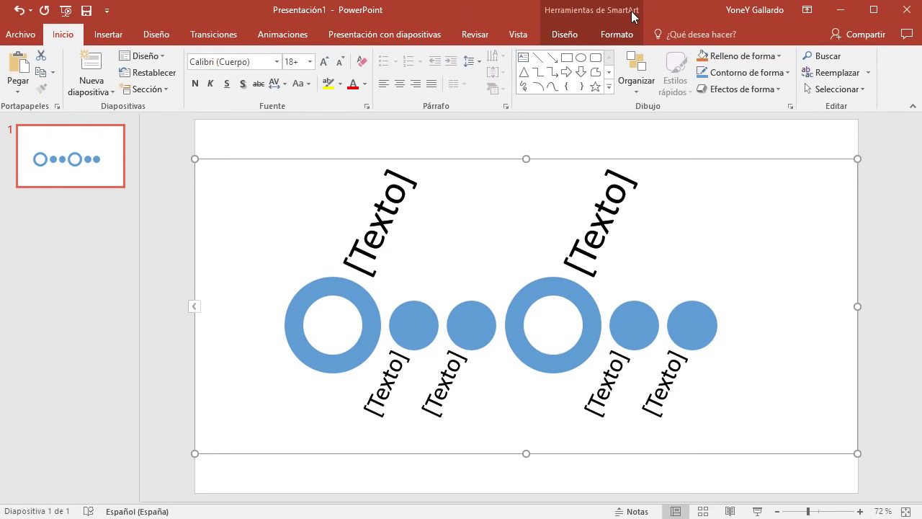
click(557, 42)
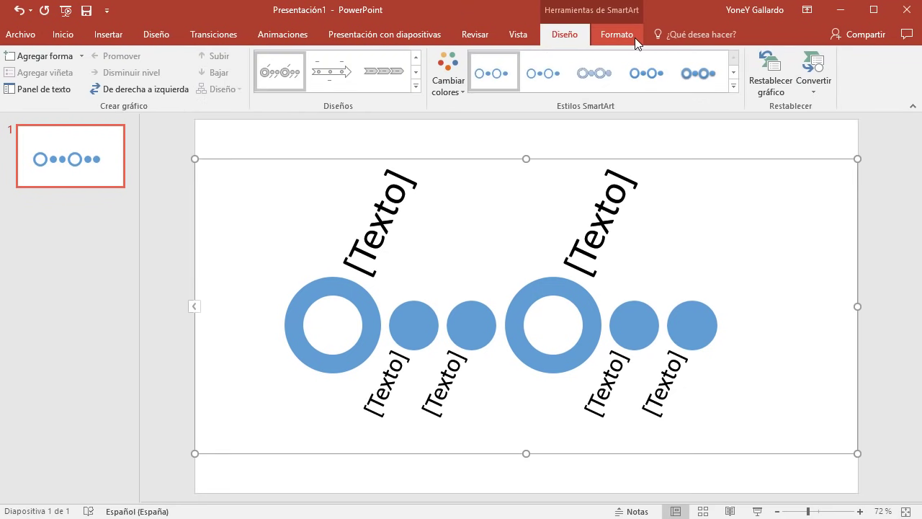
click(629, 44)
click(559, 42)
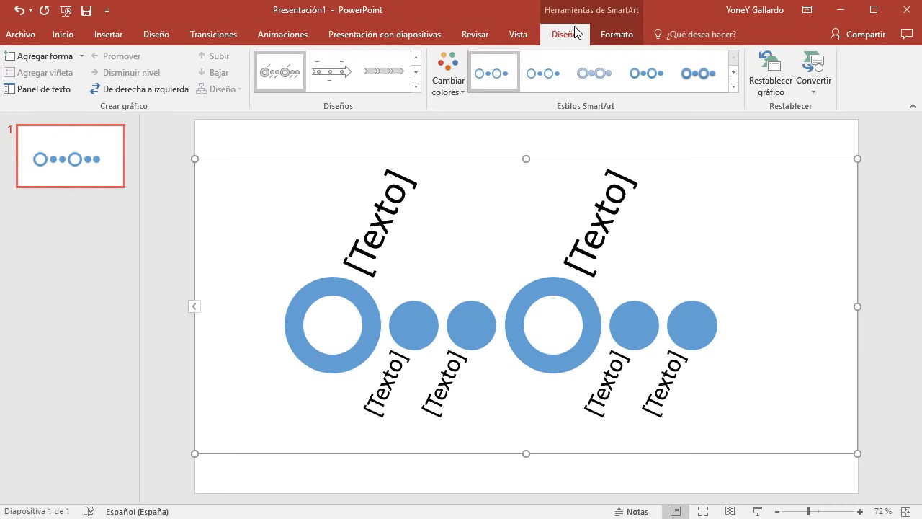
Apply the fourth Multicolor scheme from Cambiar colores to the timeline.
click(455, 93)
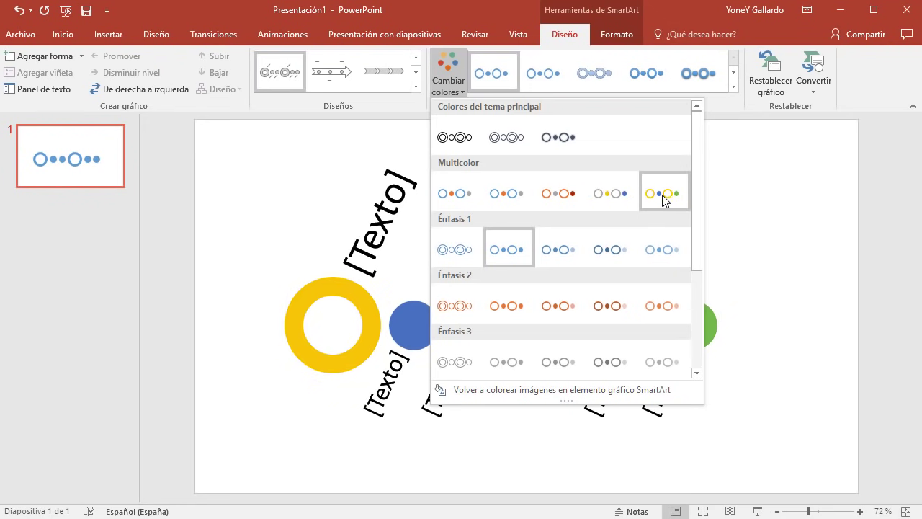
click(624, 201)
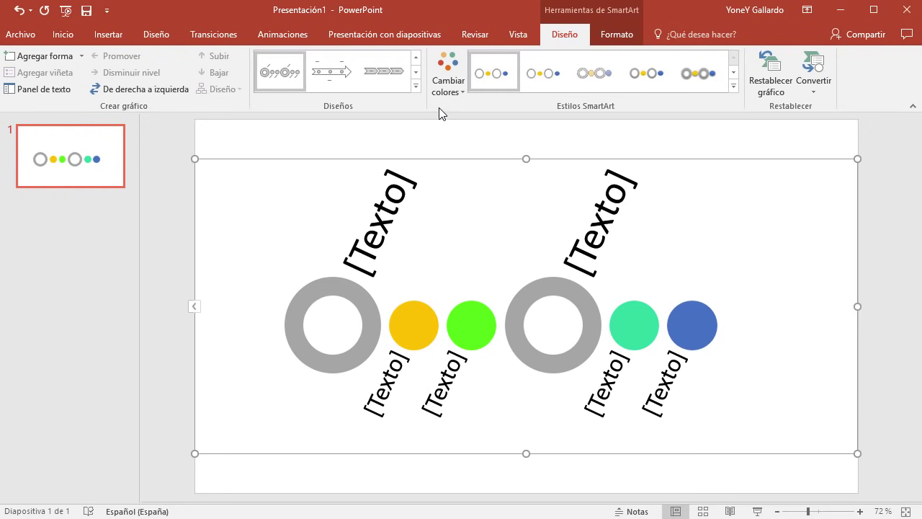
click(445, 79)
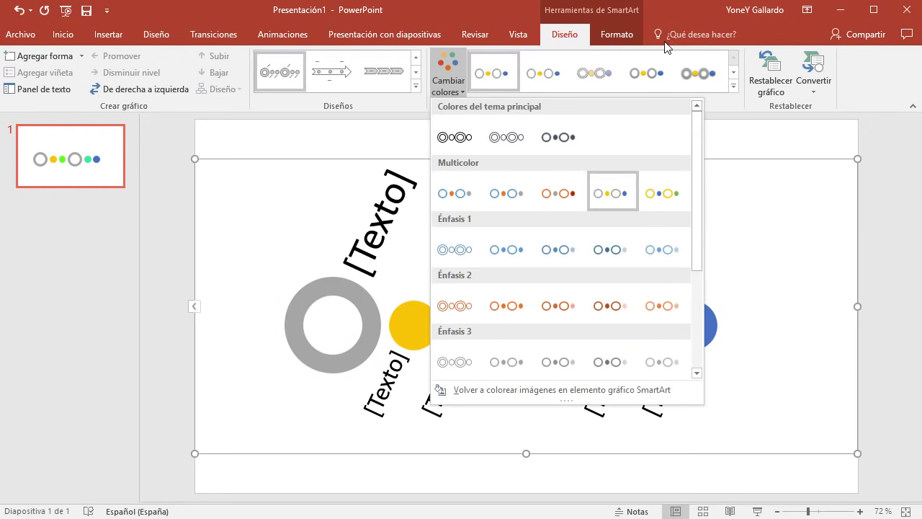
click(677, 20)
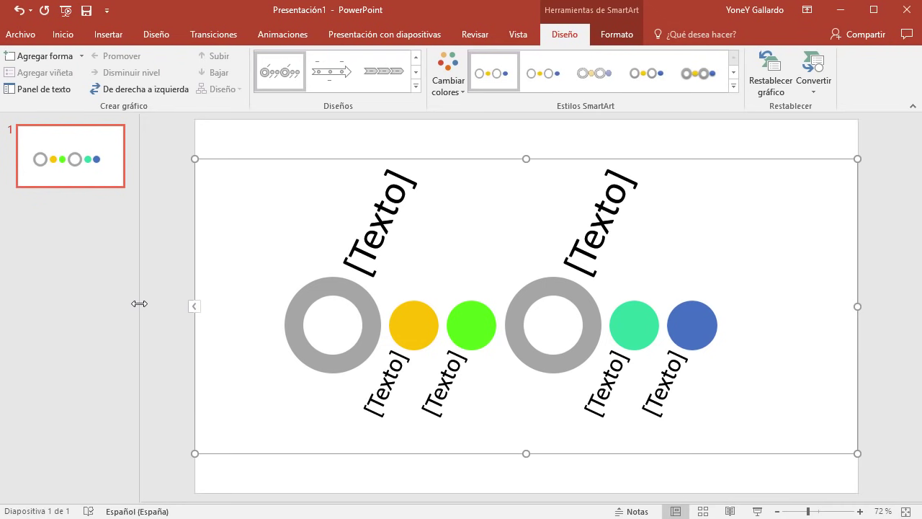
Collapse the thumbnail pane to widen the slide and open the timeline's text pane.
drag(139, 304, 9, 303)
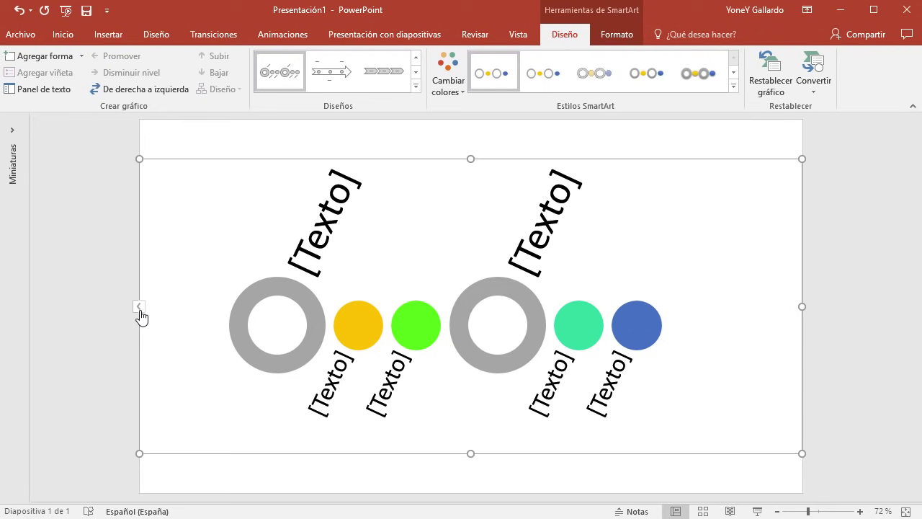
click(139, 307)
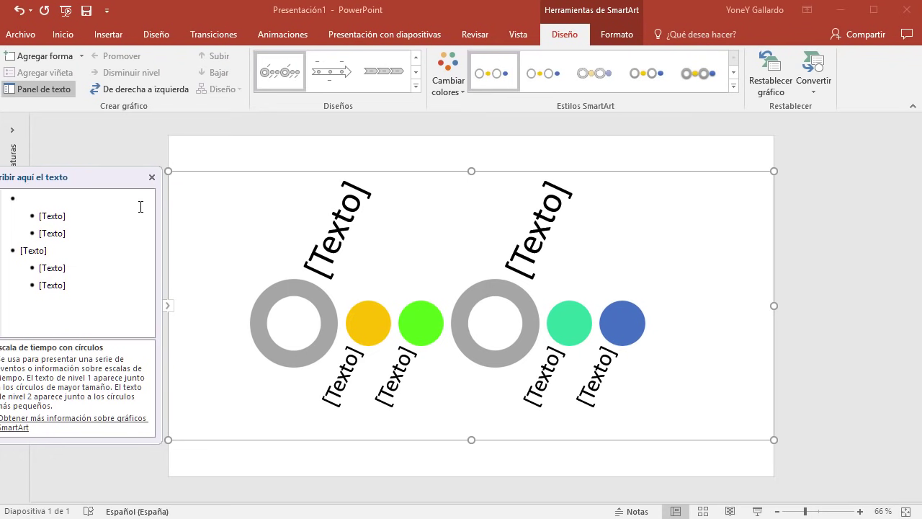
Clear the text pane's placeholder entries down to one bullet and type 1903.
click(152, 177)
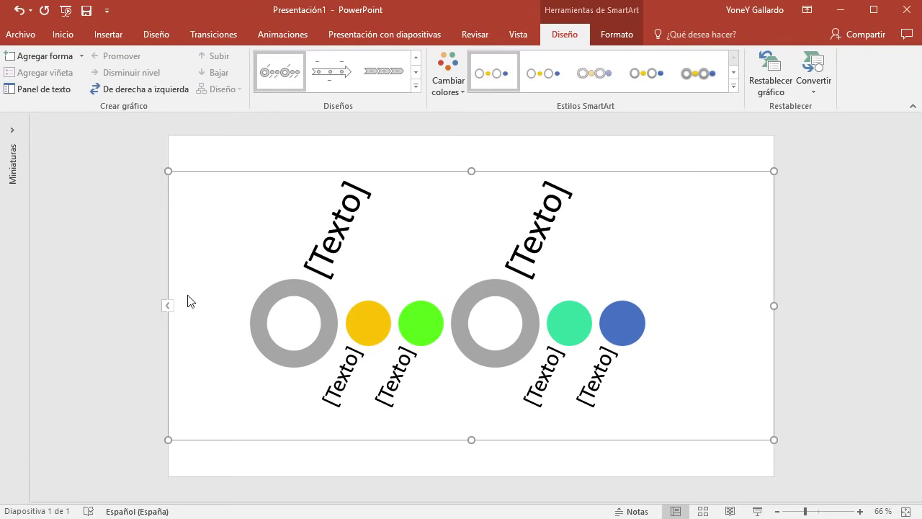
click(168, 306)
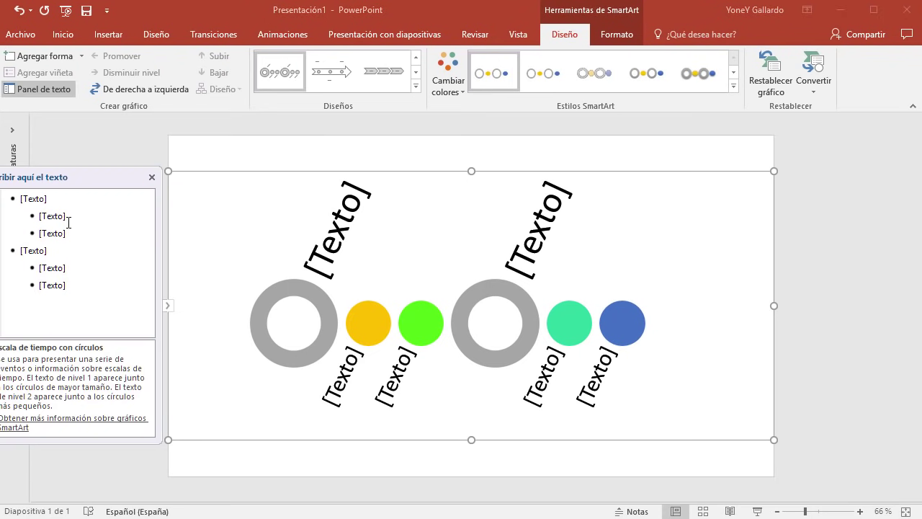
click(88, 288)
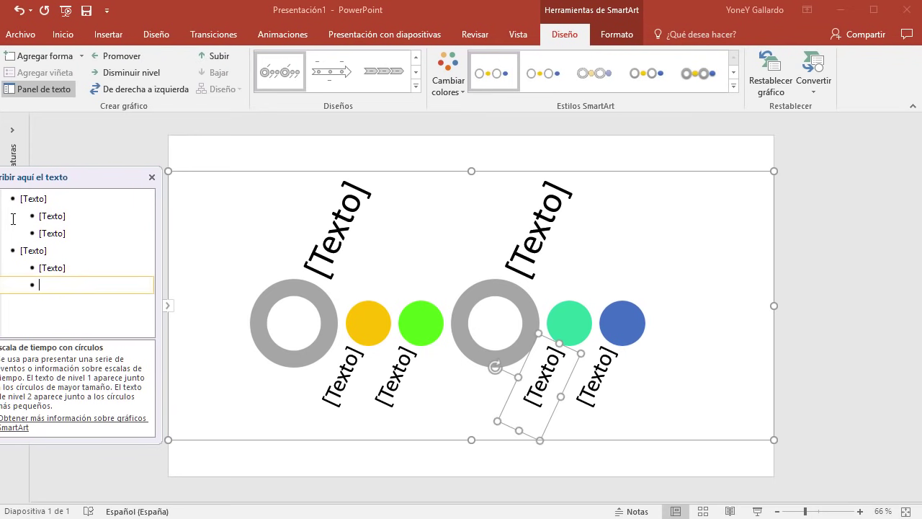
key(BackSpace)
key(BackSpace)
key(BackSpace)
key(BackSpace)
key(BackSpace)
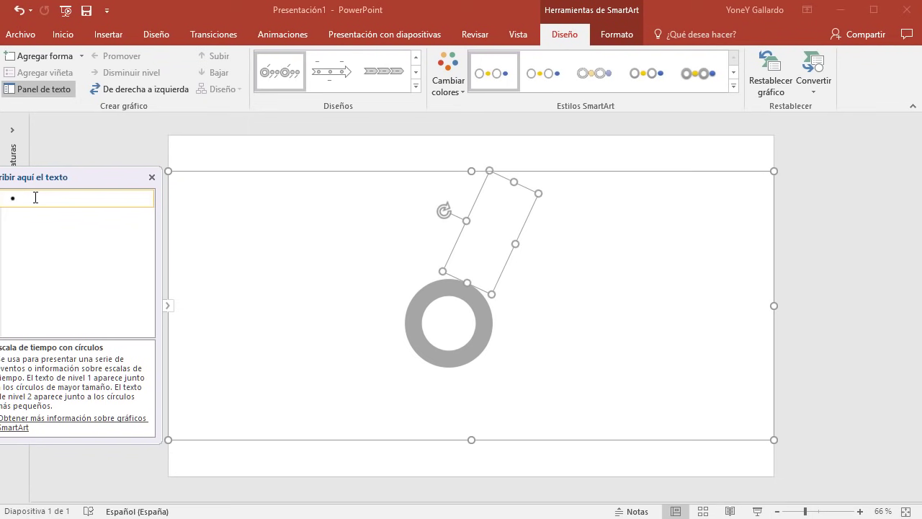
text(1903)
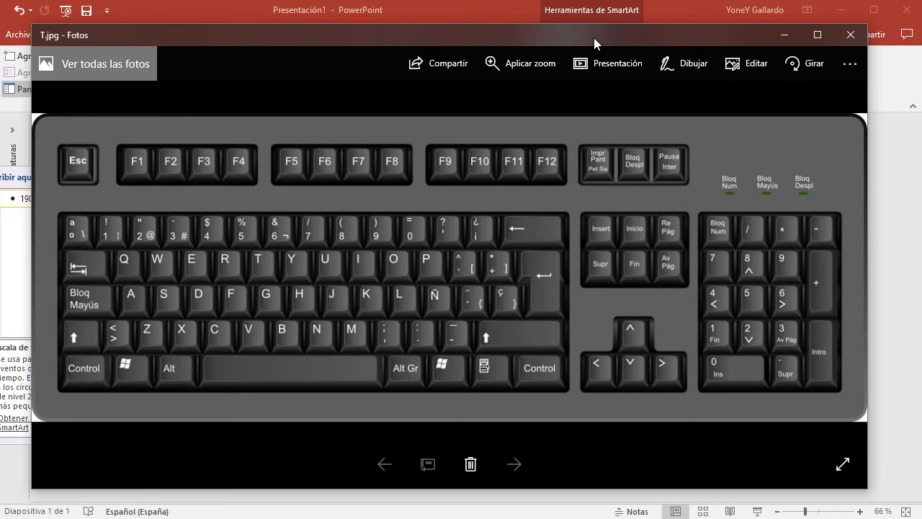
Move the Photos keyboard picture window aside, then close it to return to the slide.
drag(593, 38, 606, 39)
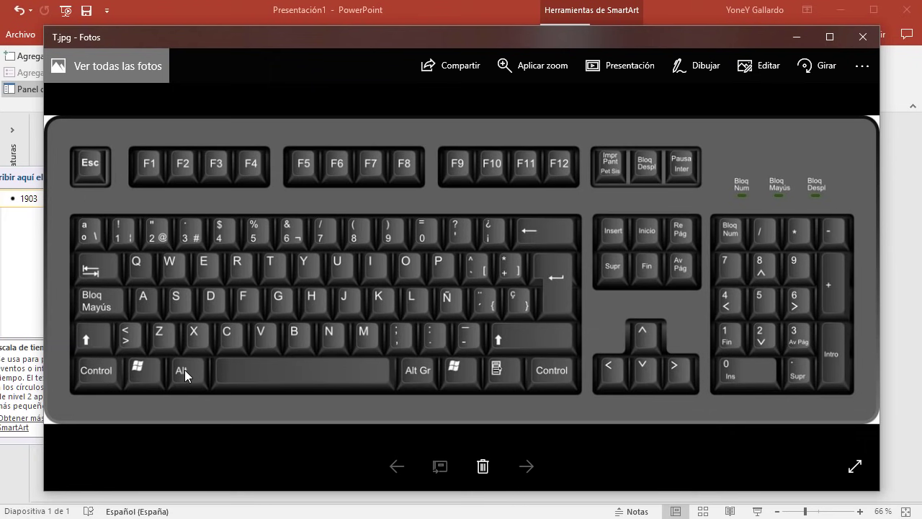
click(799, 38)
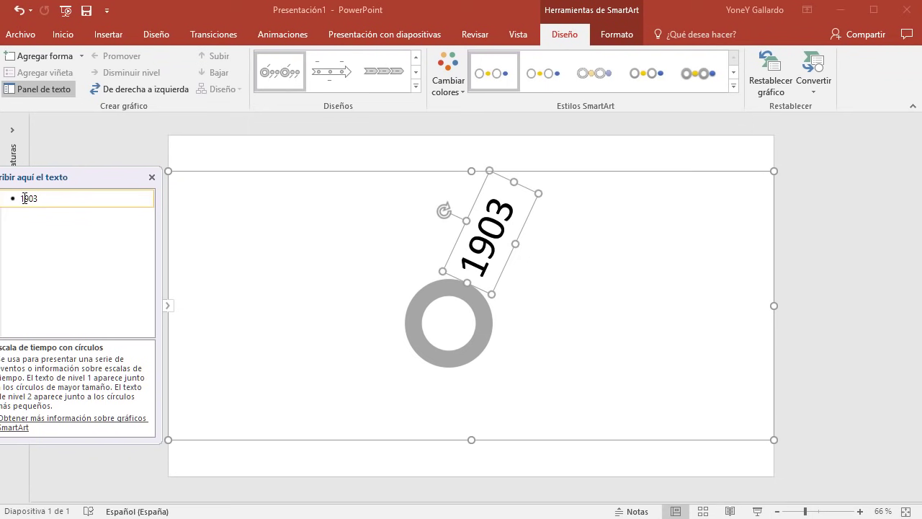
Add 'Inicio de la aviación' as a sub-entry under 1903, then start a new year-level entry.
key(Return)
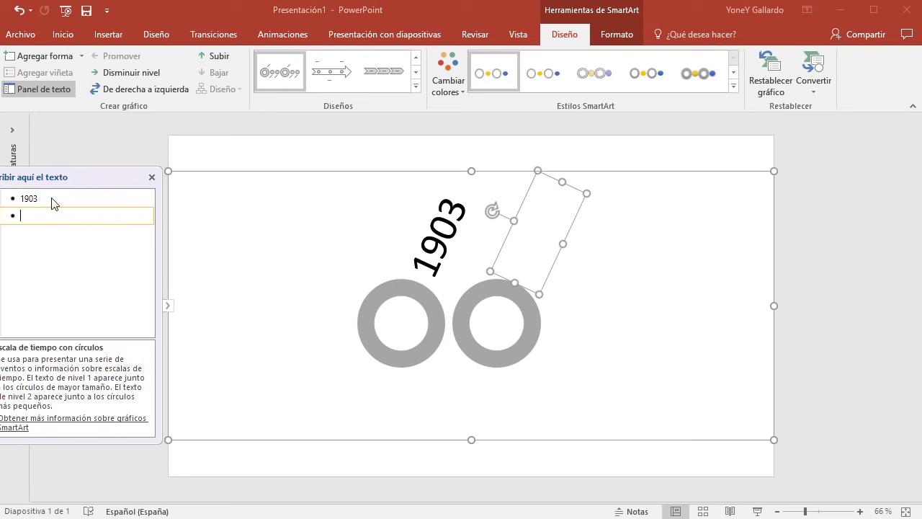
key(Tab)
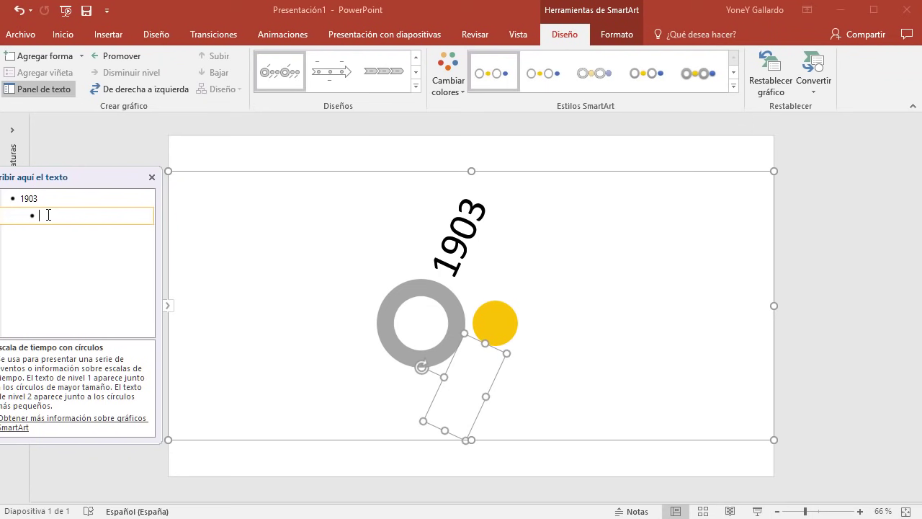
text(Inicio de)
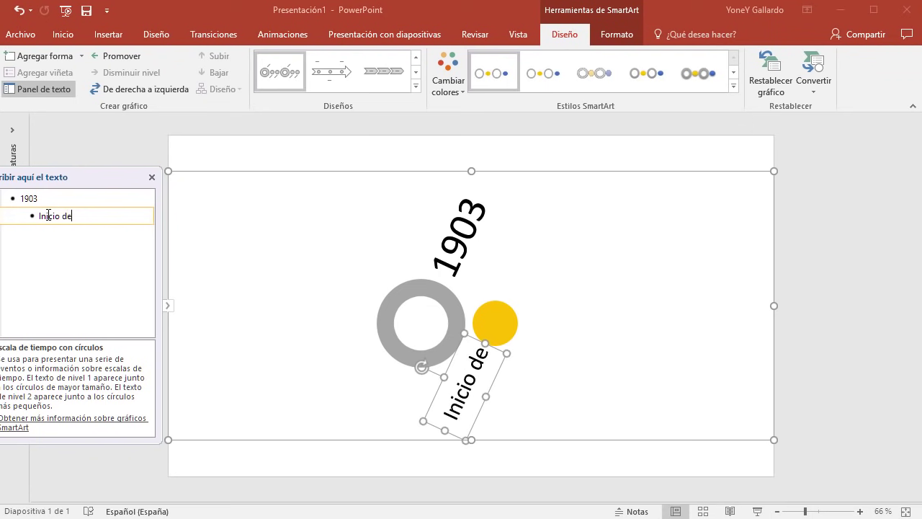
text( la aviació)
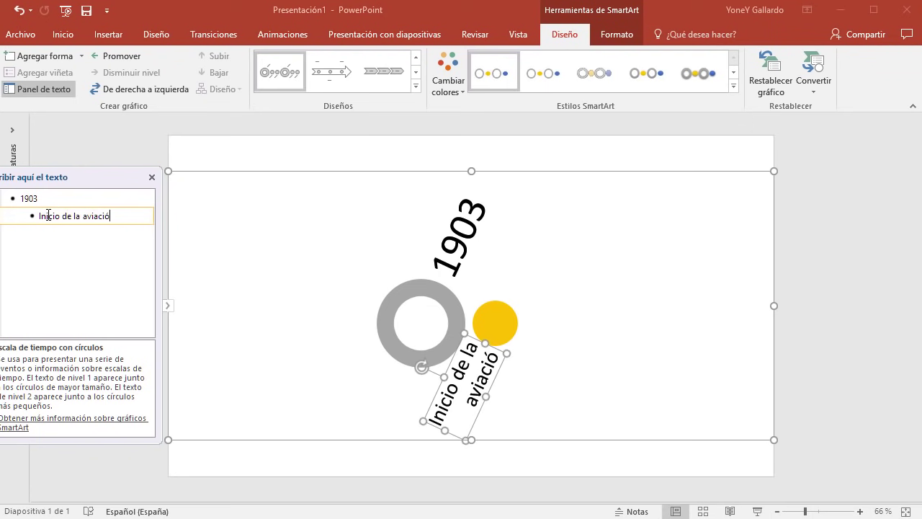
text(n)
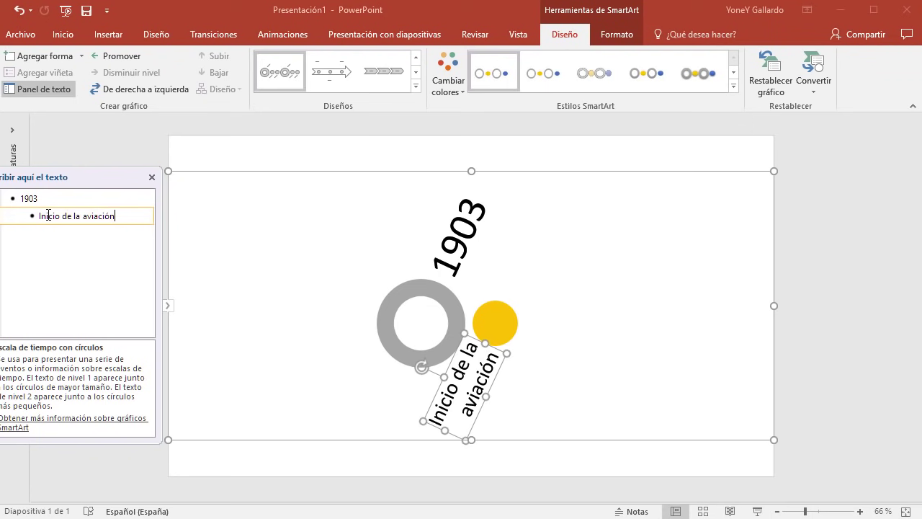
key(Return)
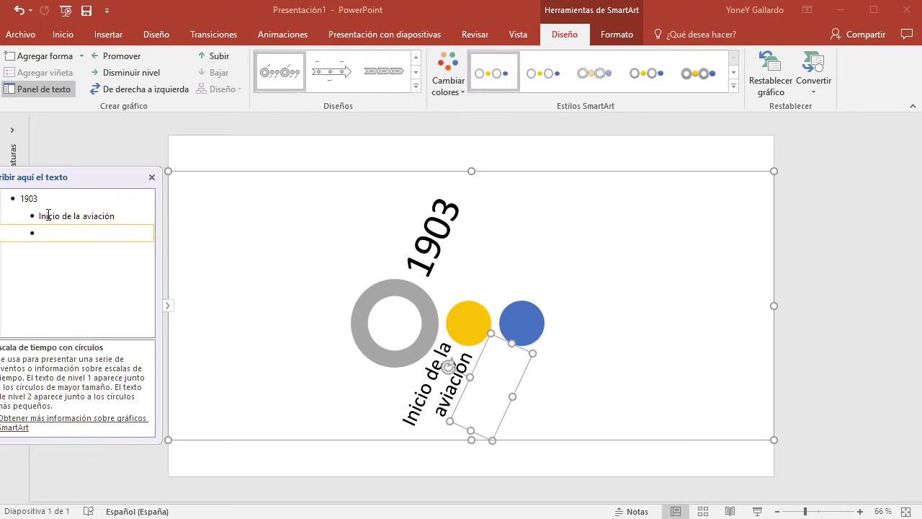
key(alt+Tab)
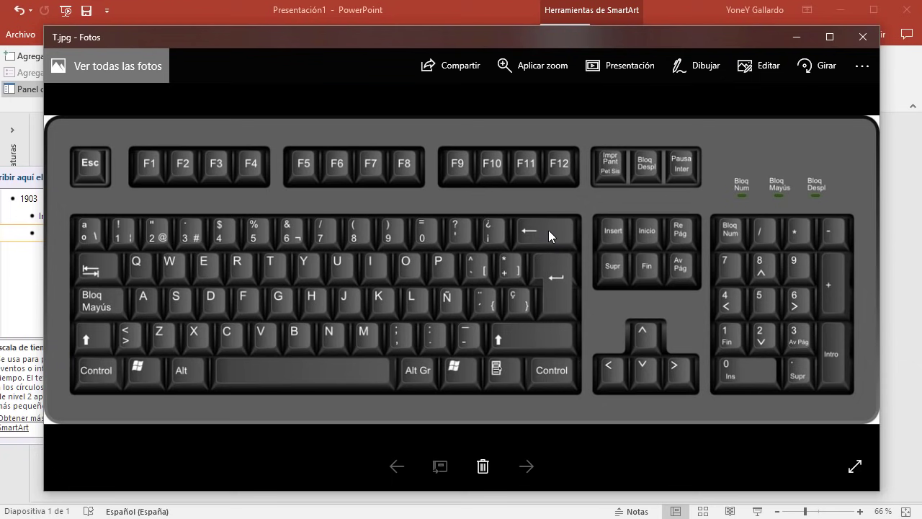
click(796, 37)
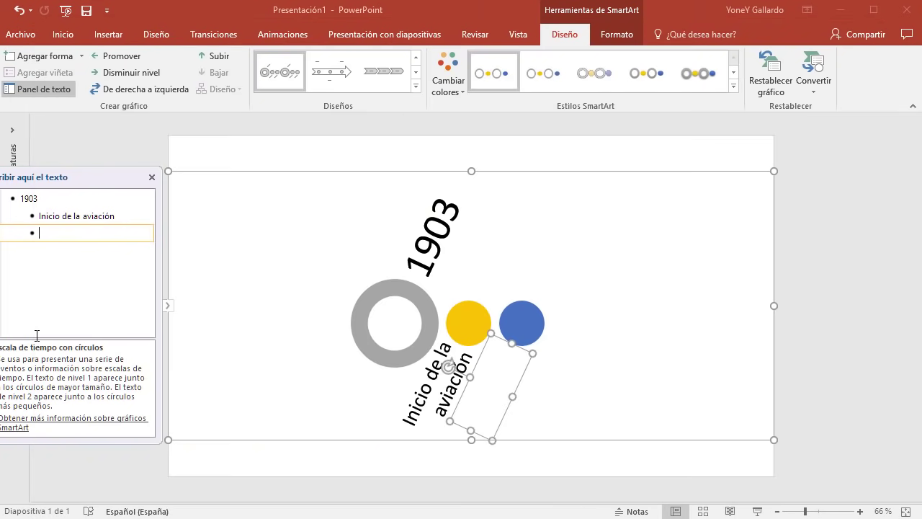
key(shift+Tab)
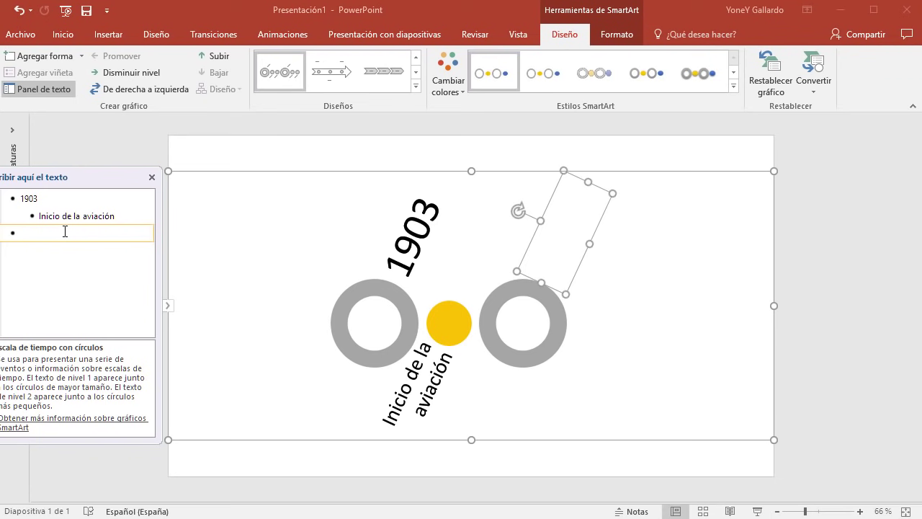
Add 1914 'Inicio de la Primera Guerra Mundial' and 1916 'Publicación de la Teoría de la Relatividad'.
text(1)
text(914)
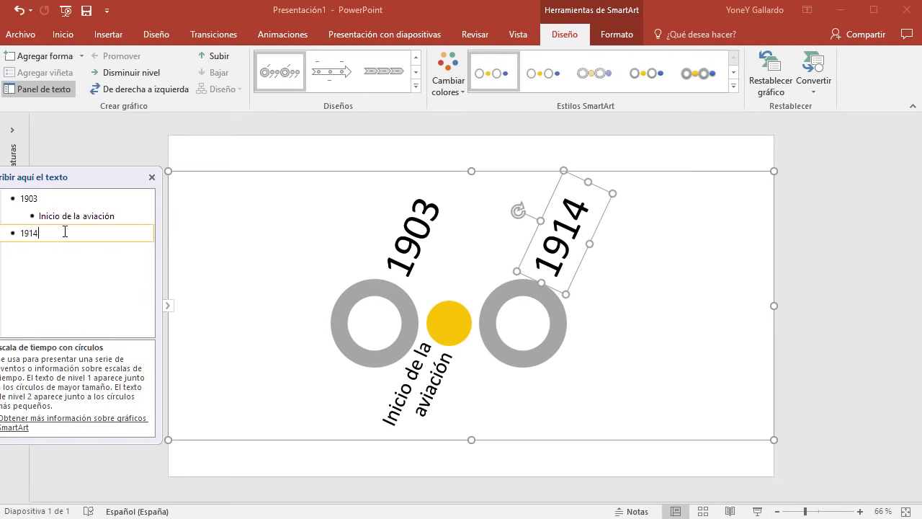
key(Return)
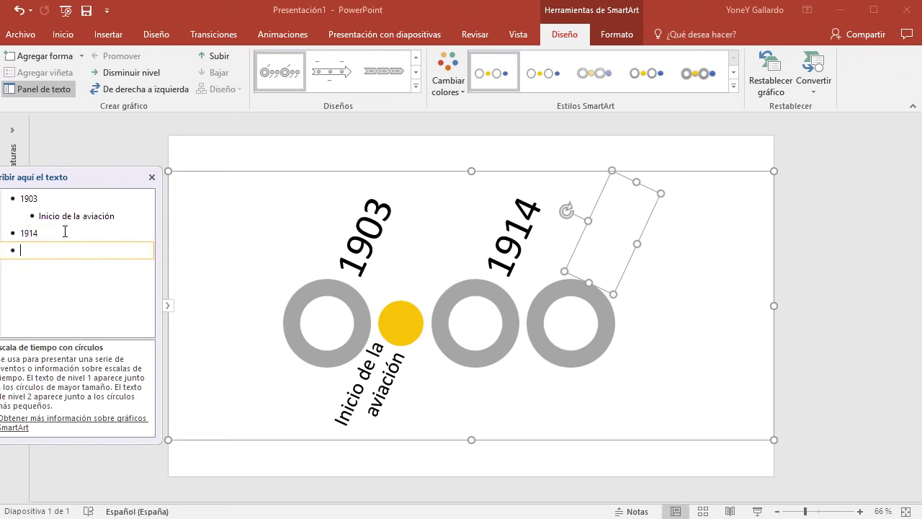
key(Tab)
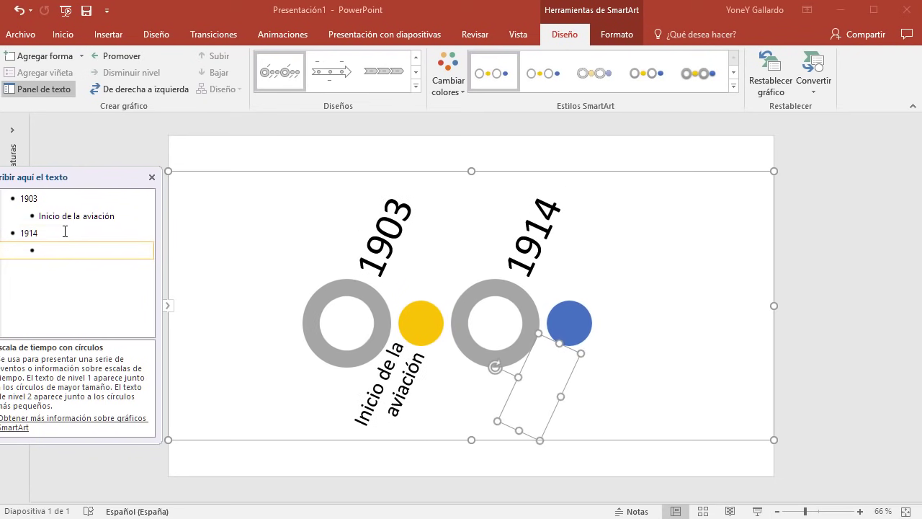
text(Inicio de la)
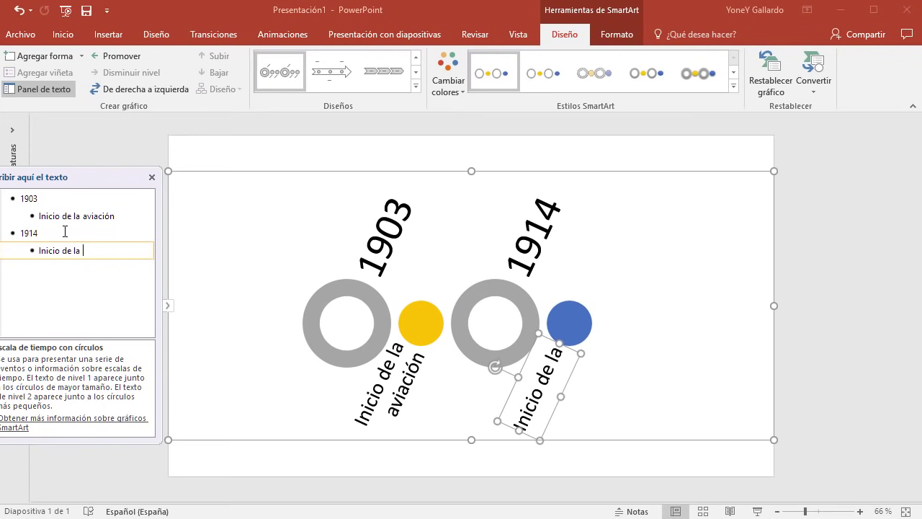
text( Primera G)
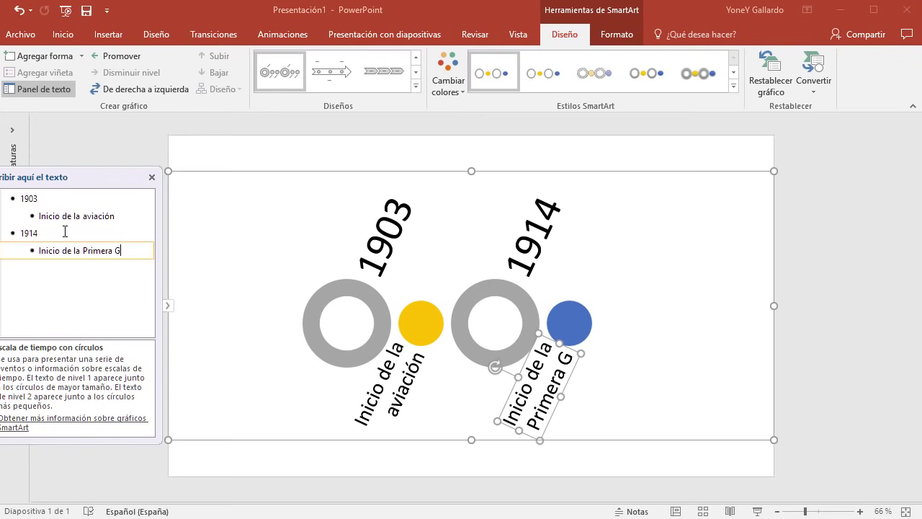
text(uerra Mundial)
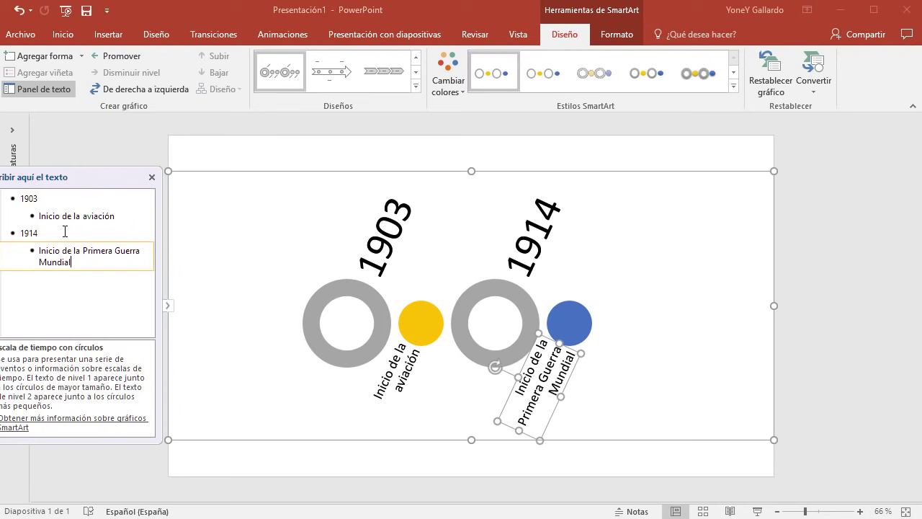
key(Return)
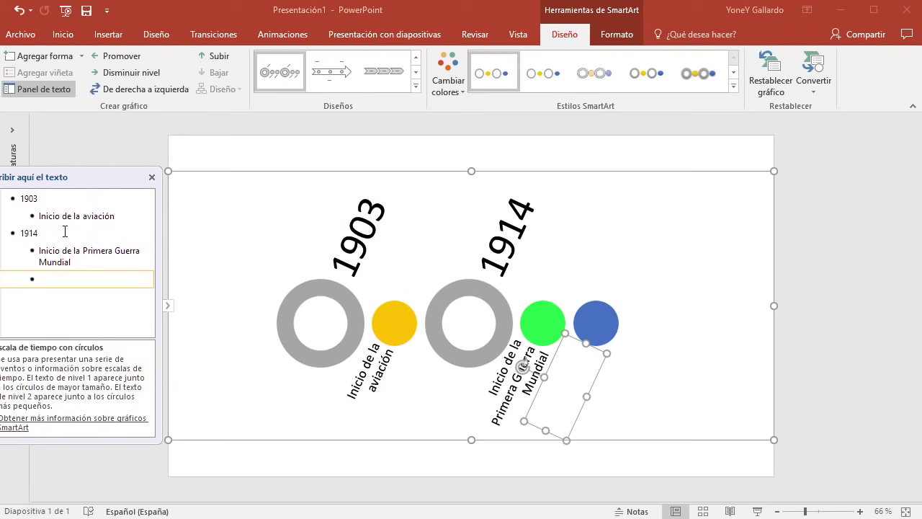
key(shift+Tab)
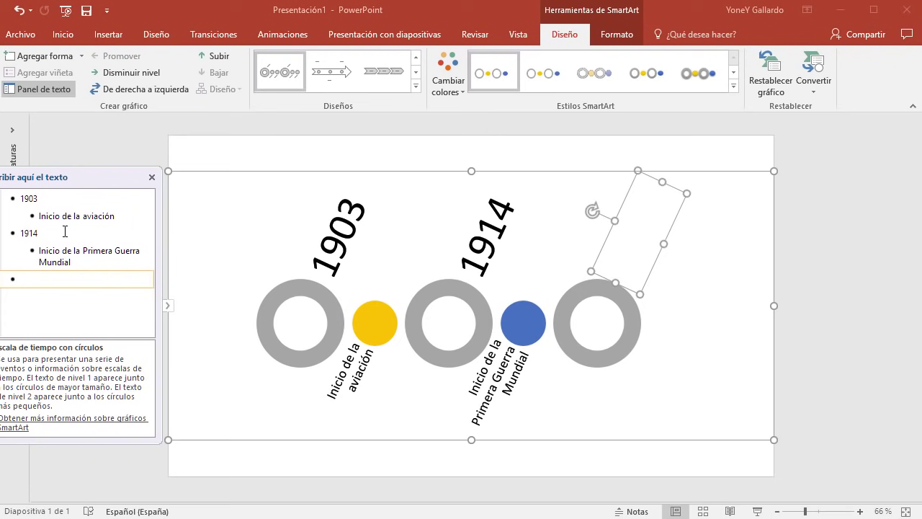
text(1916)
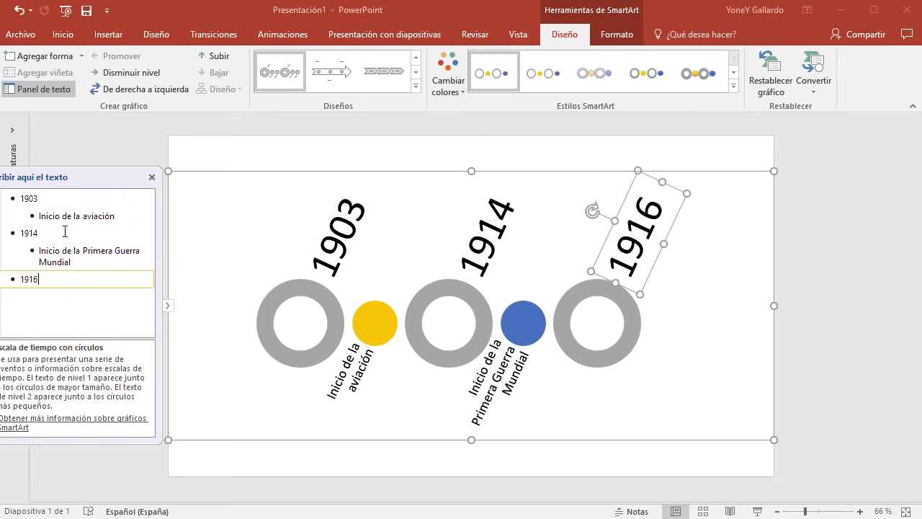
key(Return)
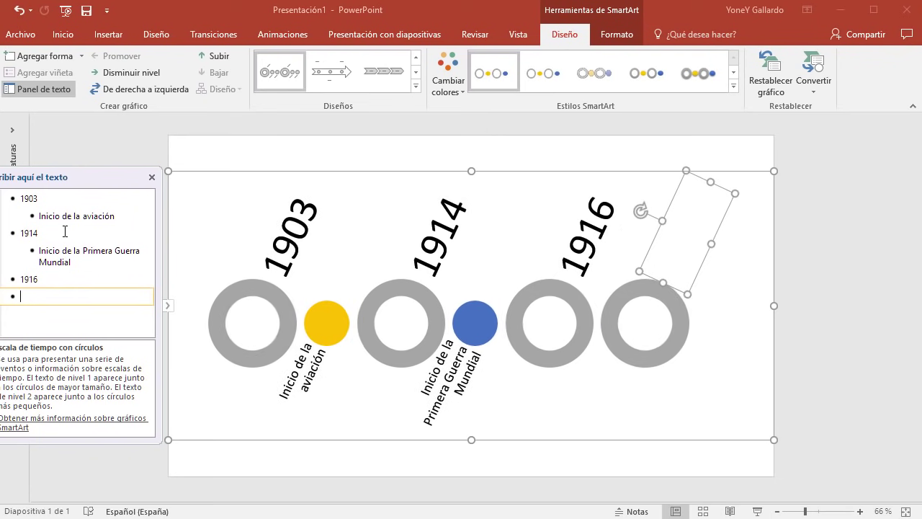
key(Tab)
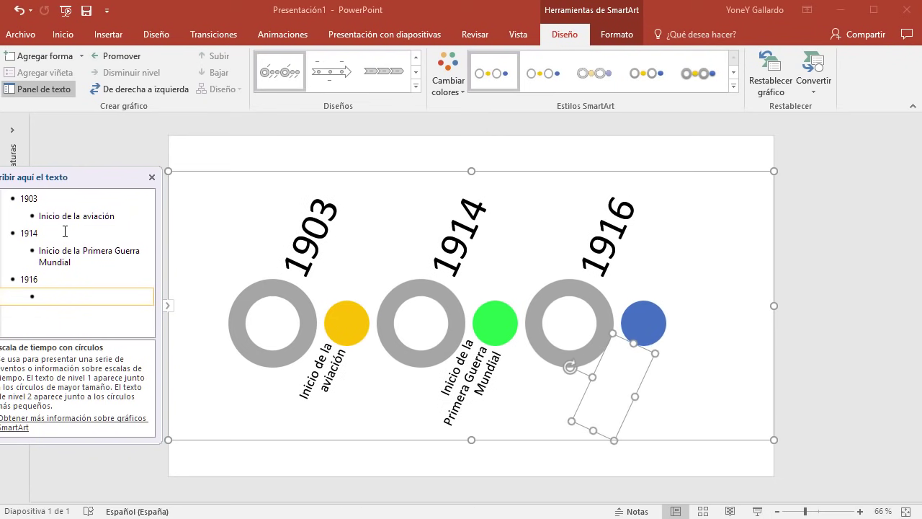
text(Publ)
text(icación)
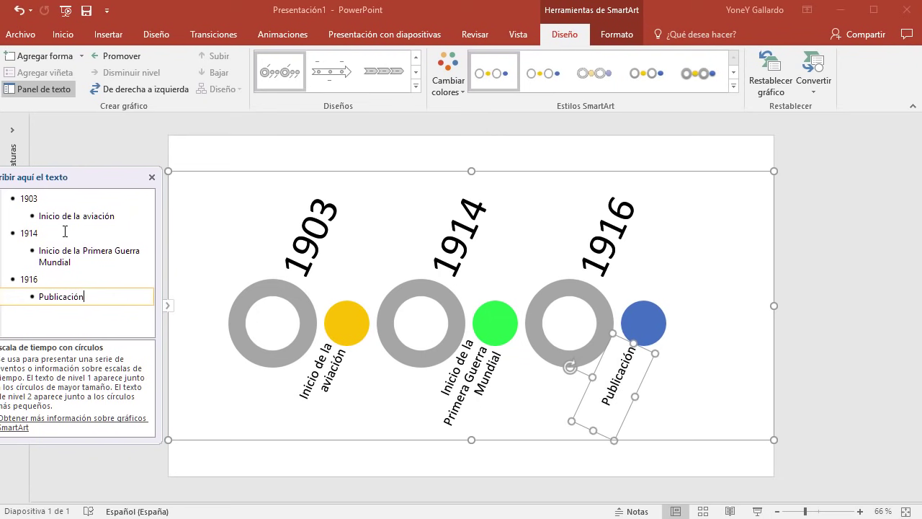
text( de la Teoría de l)
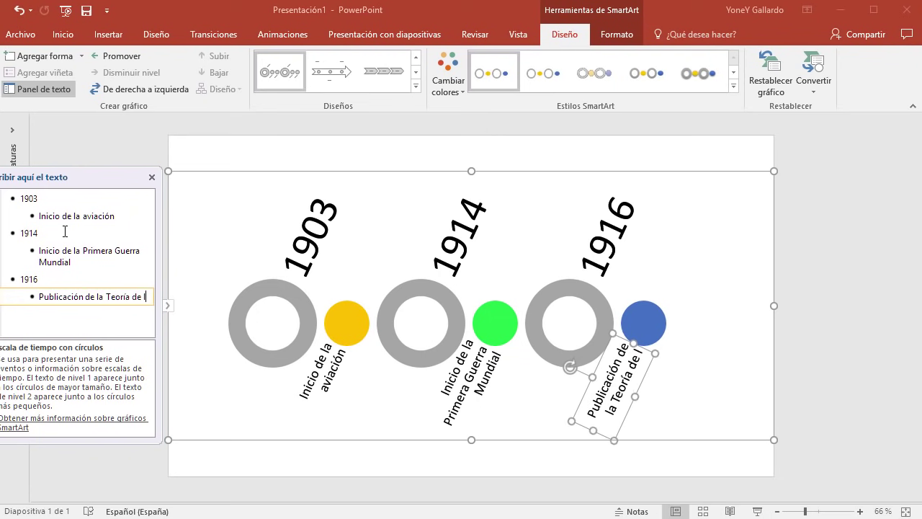
text(a Relatividad)
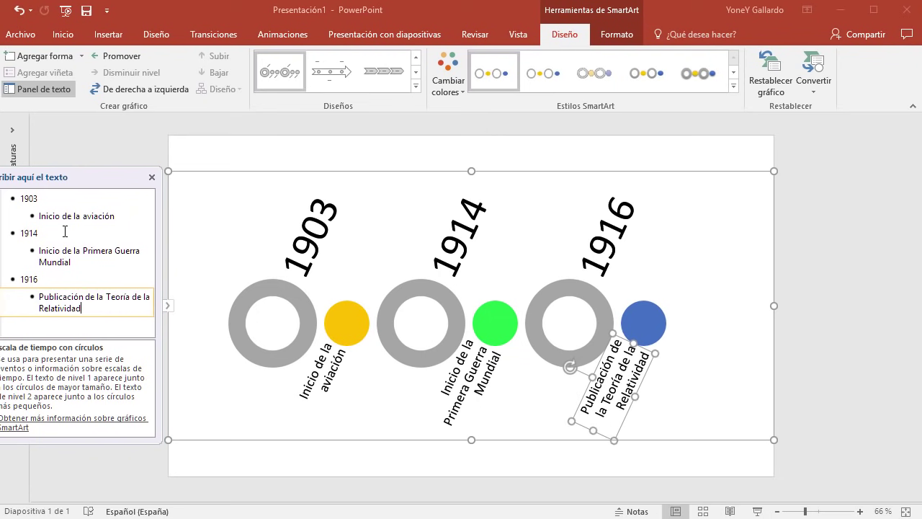
key(Return)
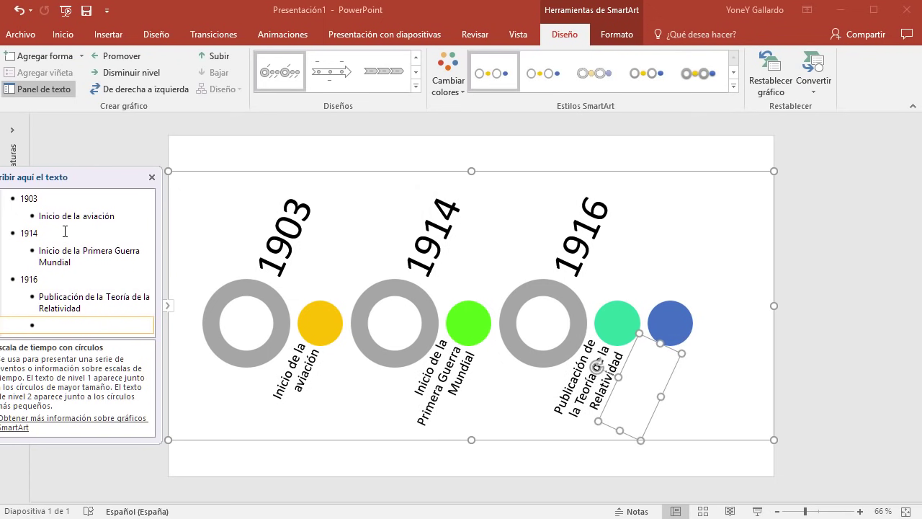
key(shift+Tab)
Add 1917 'Revolución Rusa' and 1928 'Describrimiento de la Penicilina' entries.
text(19)
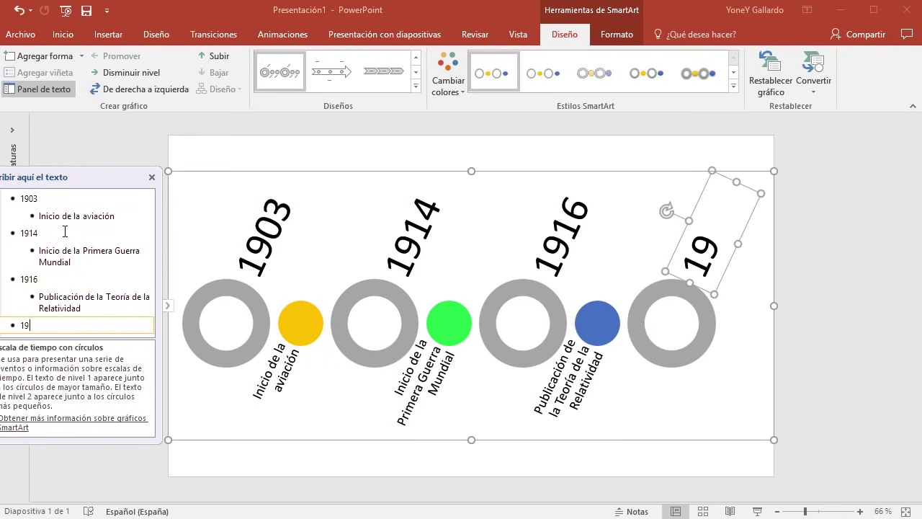
text(17)
key(Return)
key(Tab)
text(Revolución Rusa)
key(Return)
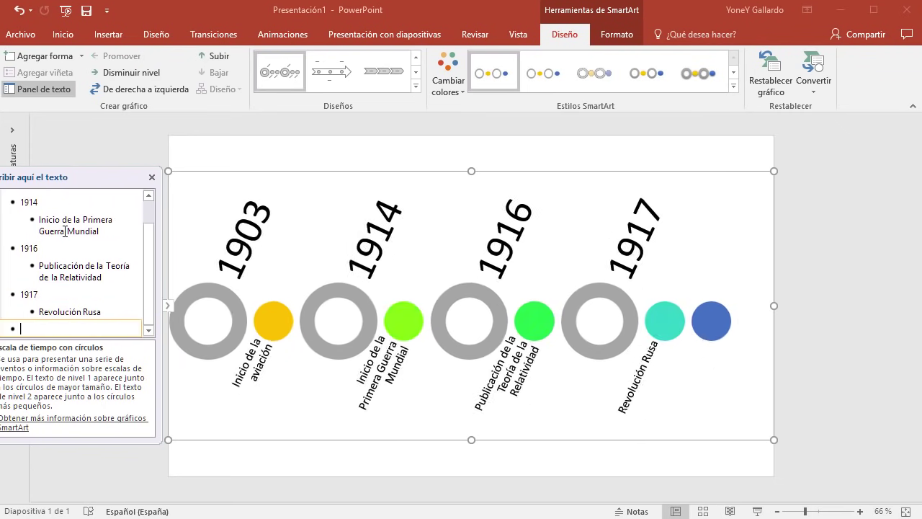
key(shift+Tab)
text(1928)
key(Return)
key(Tab)
text(Describrimien)
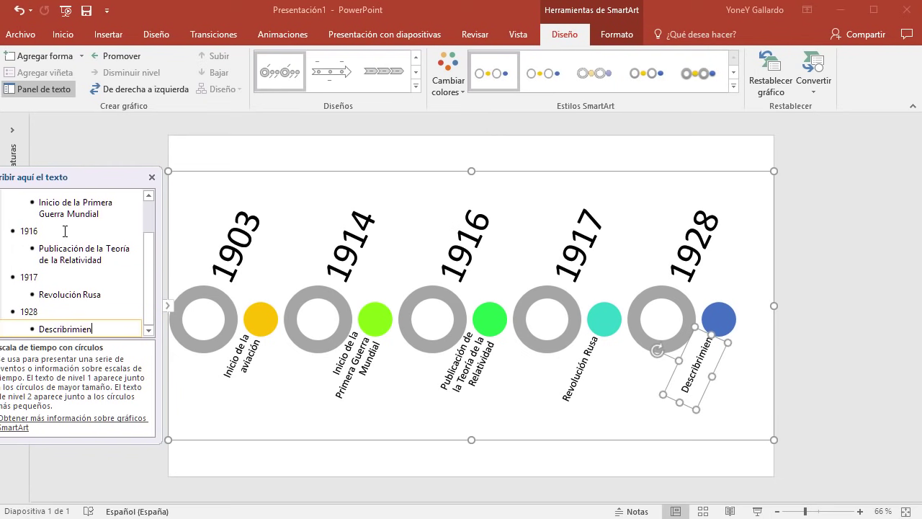
text(to de la Penicilina)
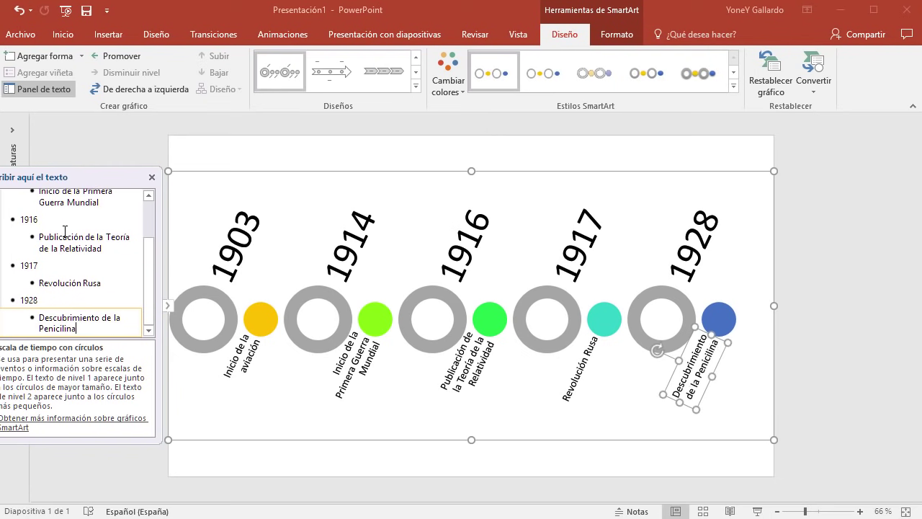
key(Return)
key(shift+Tab)
Add 1932 'Inicio de la Televisión' and 1939 'a Segunda Guerra Mundial' entries.
text(1932)
key(Return)
key(Tab)
text(Inicio de la)
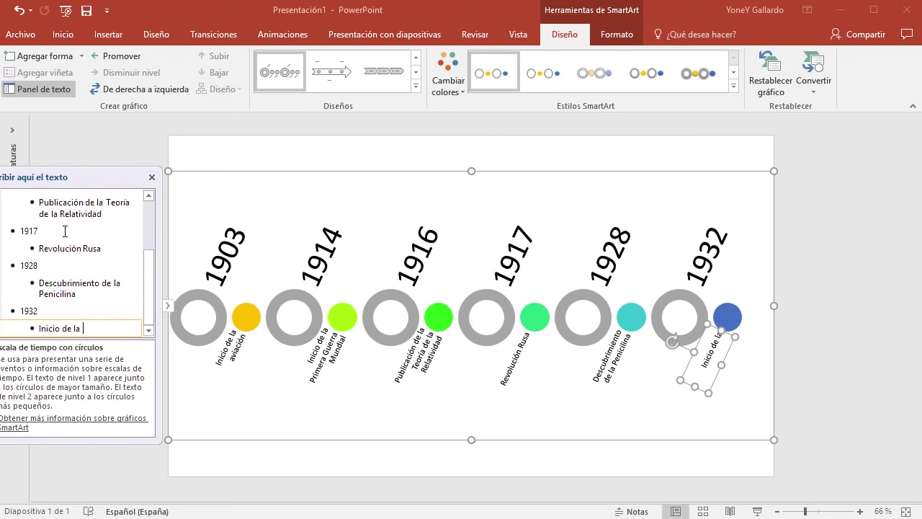
text( Televisión)
key(Return)
key(shift+Tab)
text(1939)
key(Return)
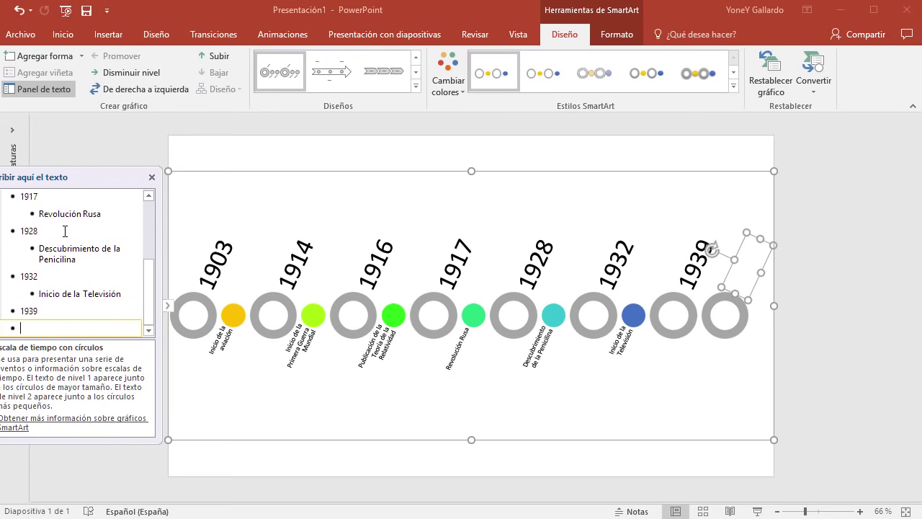
key(Tab)
text(a Segunda Guer)
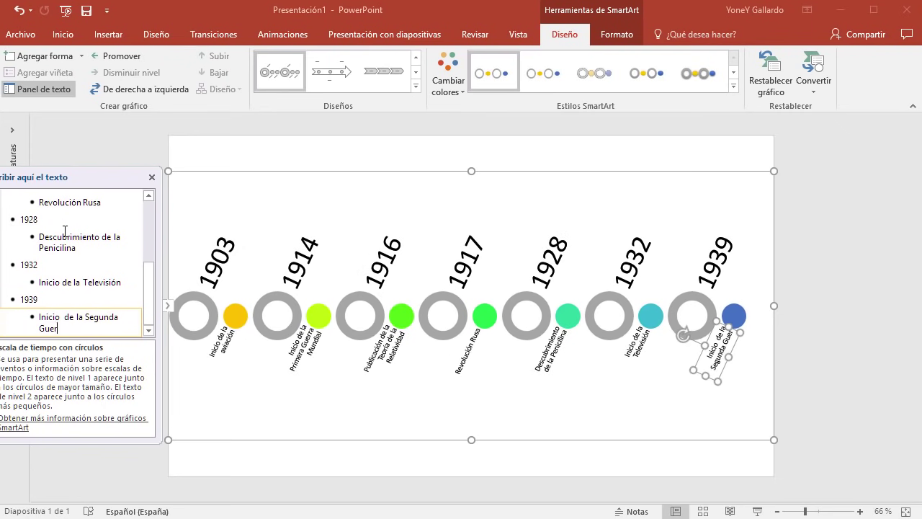
text(ra Mundial)
key(Return)
key(shift+Tab)
Add 1951 'Nace UNIVAC, la primera computadora comercial' and 1961 'El primer hombre en el espacio'.
text(1951)
key(Return)
key(Tab)
text(Nace U)
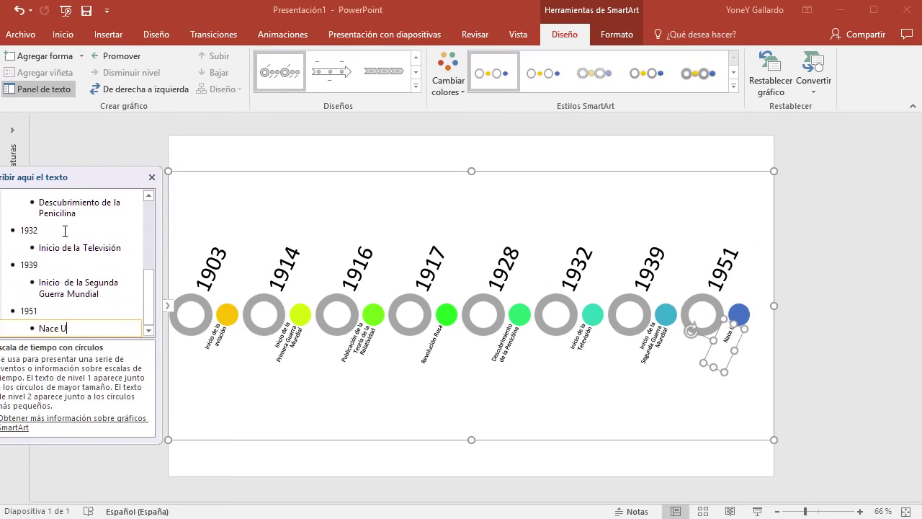
text(NIVAC, la primera computadora comercial)
key(Return)
key(shift+Tab)
text(1961)
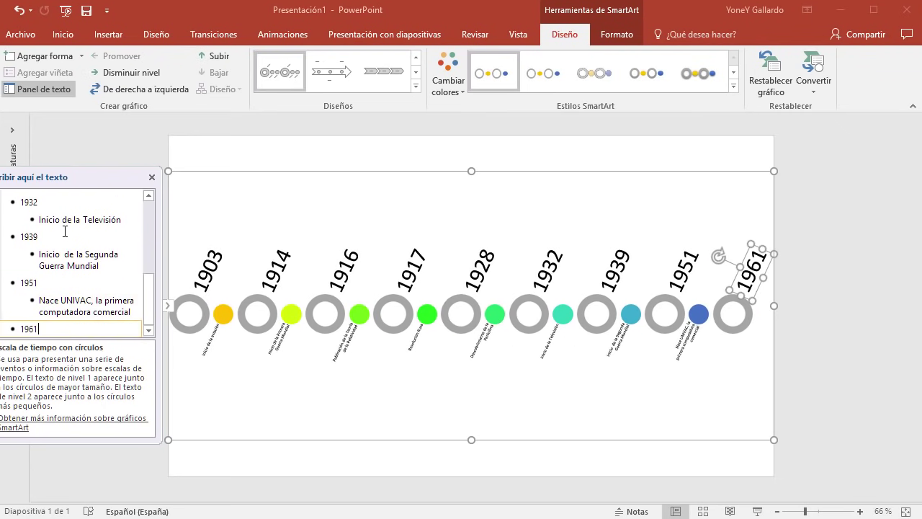
key(Return)
key(Tab)
text(El primer hombre en el es)
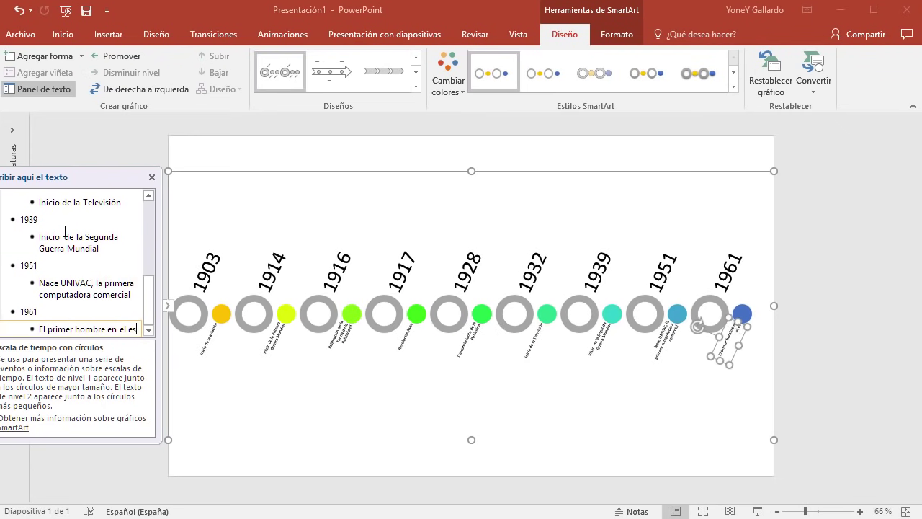
text(pacio)
key(Return)
key(shift+Tab)
Add 1969 'Llegada del hombre a la Luna' and 1989 'Caida del muro de Berlin' entries.
text(1969)
key(Return)
key(Tab)
text(Llegada del hombr)
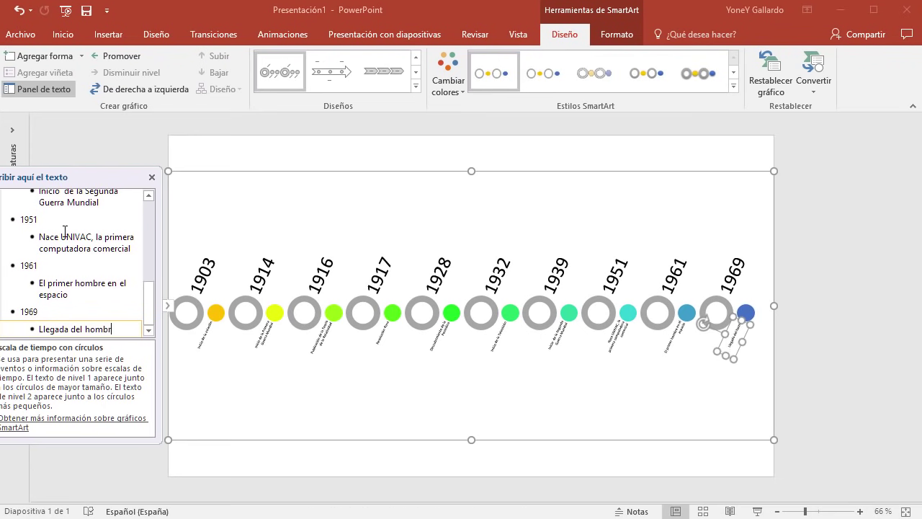
text(e a la Luna)
key(Return)
key(shift+Tab)
text(1989)
key(Return)
key(Tab)
text(Ca)
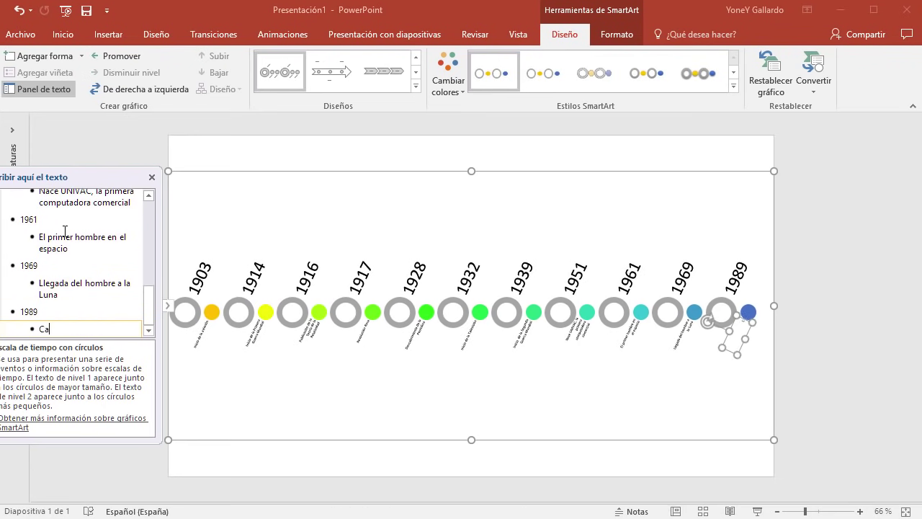
text(ida del muro de Berlin)
key(Return)
key(shift+Tab)
Add the final 1990 entry 'Se crea el protocolo de internet HTTP / IP'.
text(1990)
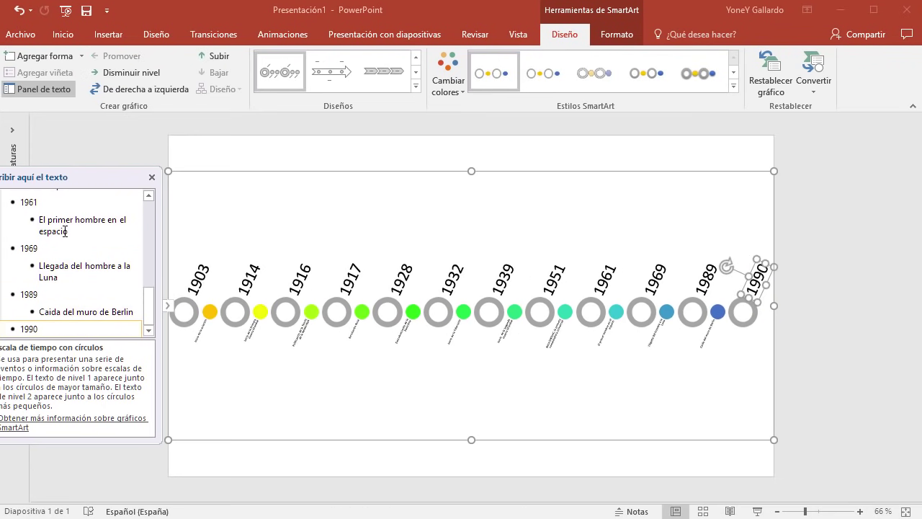
key(Return)
key(Tab)
text(Se crea el protocolo de internet HTTP / IP)
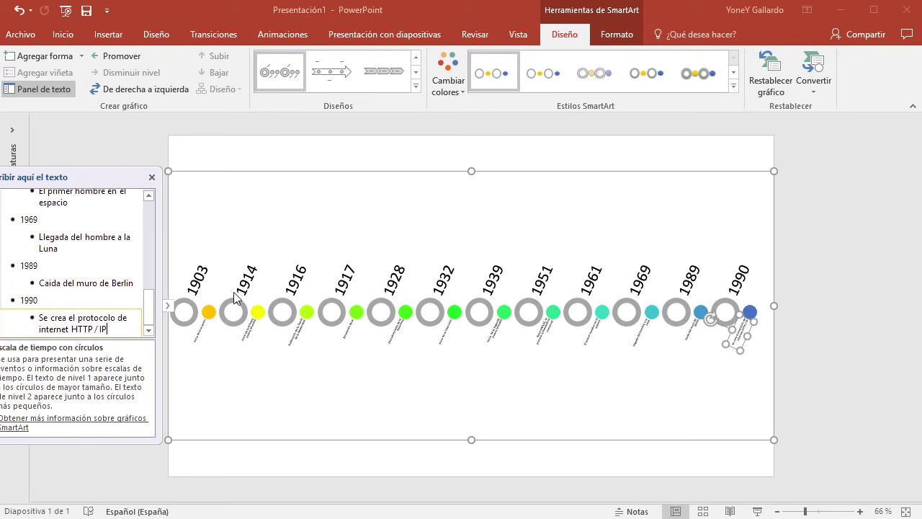
Close the text pane, deselect the timeline and hide the ribbon to show the full slide.
click(152, 177)
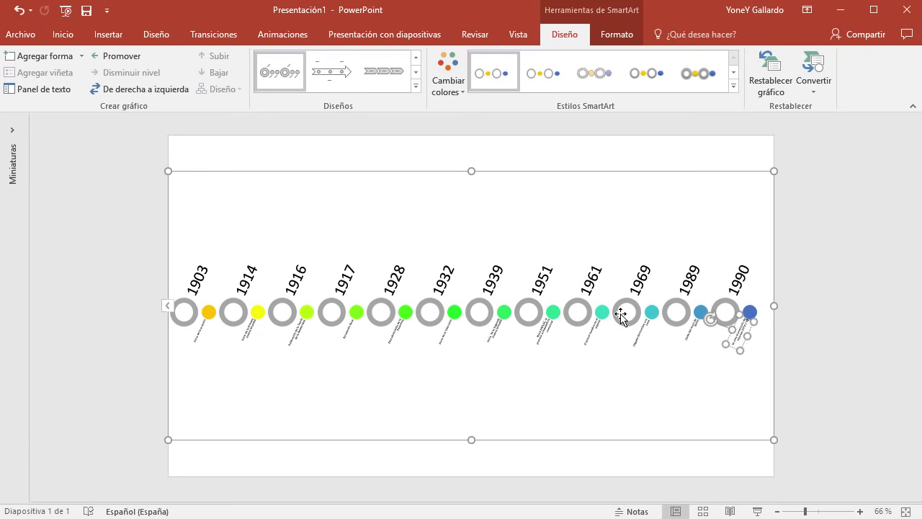
click(859, 278)
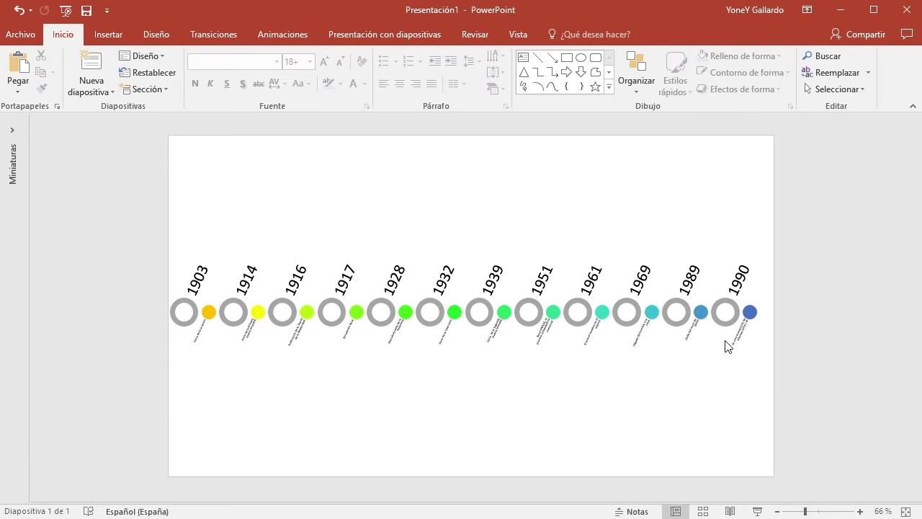
key(ctrl+F1)
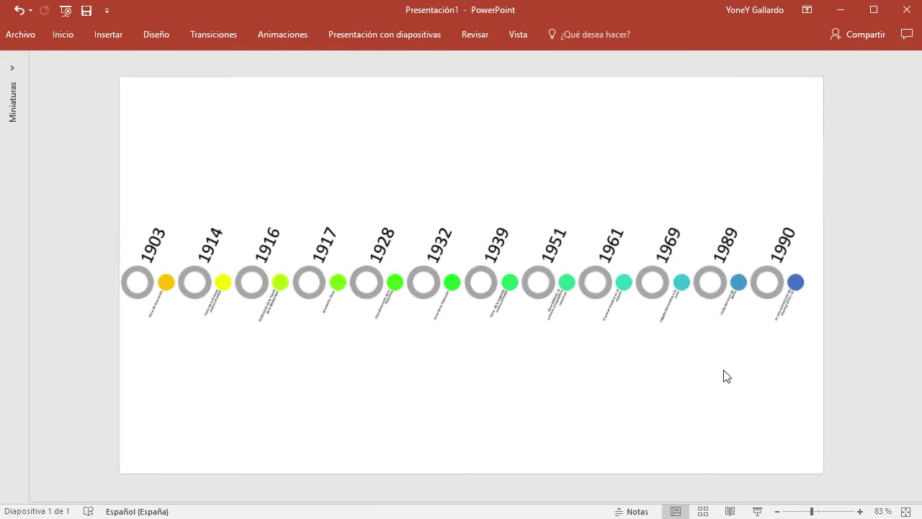
scroll(725, 375, up, 1)
scroll(725, 374, up, 1)
scroll(725, 375, up, 1)
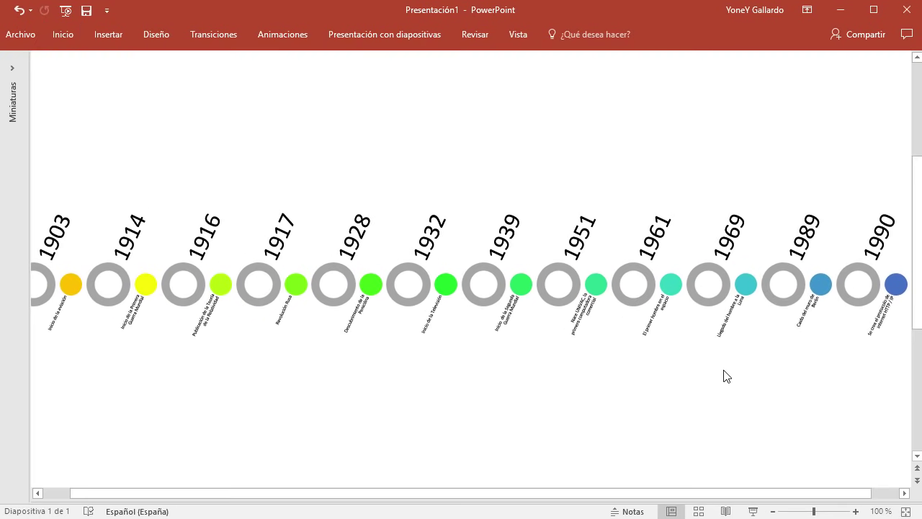
scroll(725, 375, down, 2)
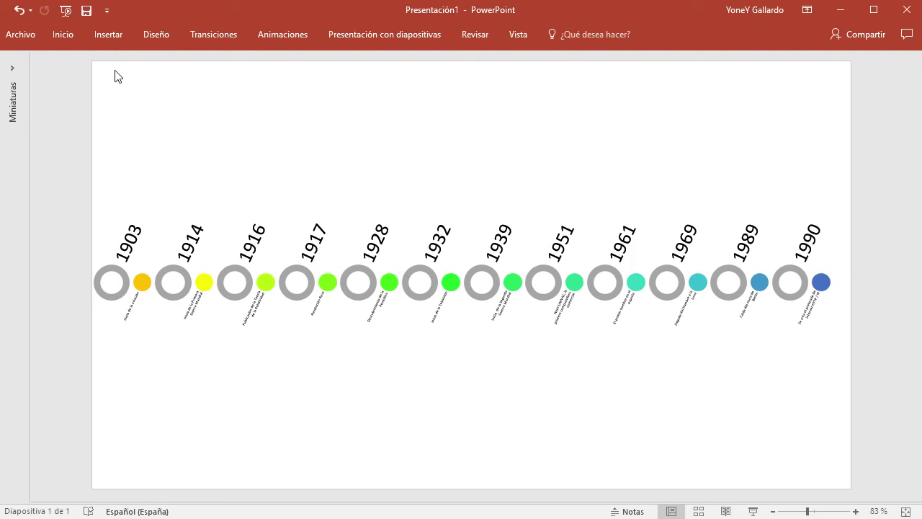
Draw a thin rectangle bar across the top edge of the slide.
click(108, 34)
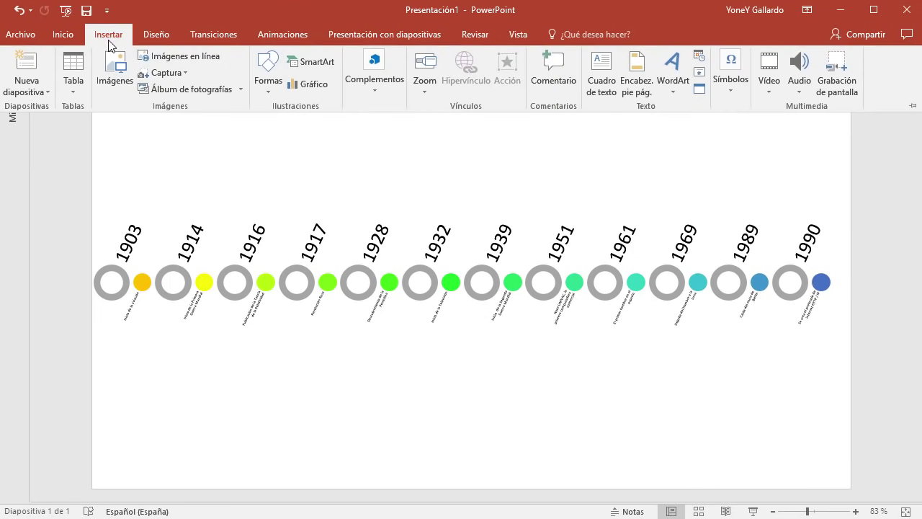
click(268, 82)
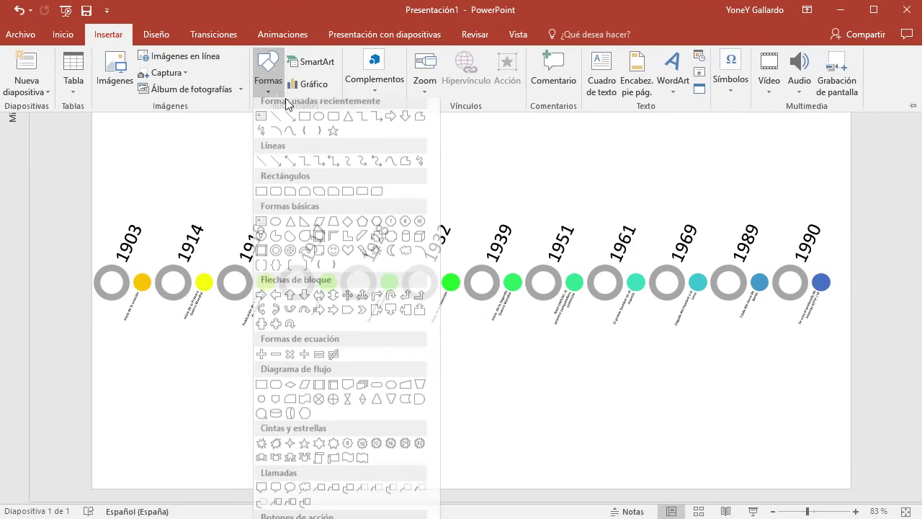
click(262, 197)
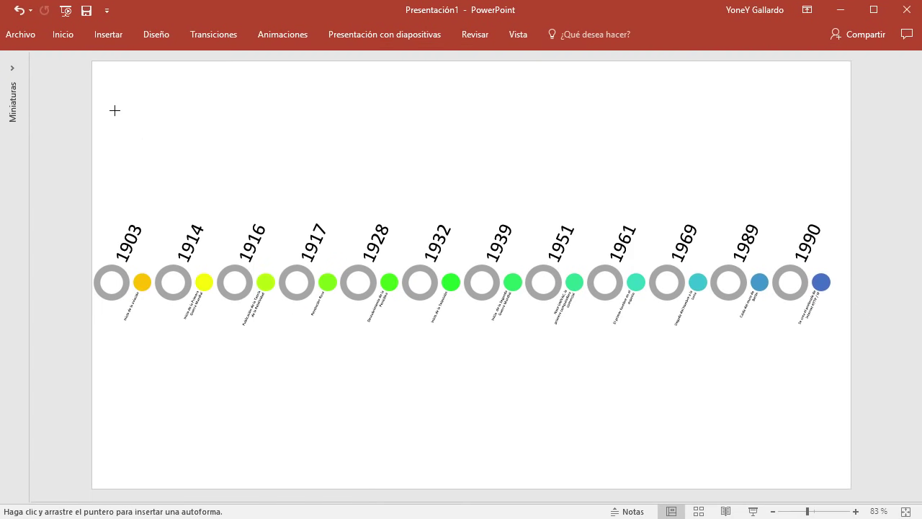
drag(88, 57, 881, 74)
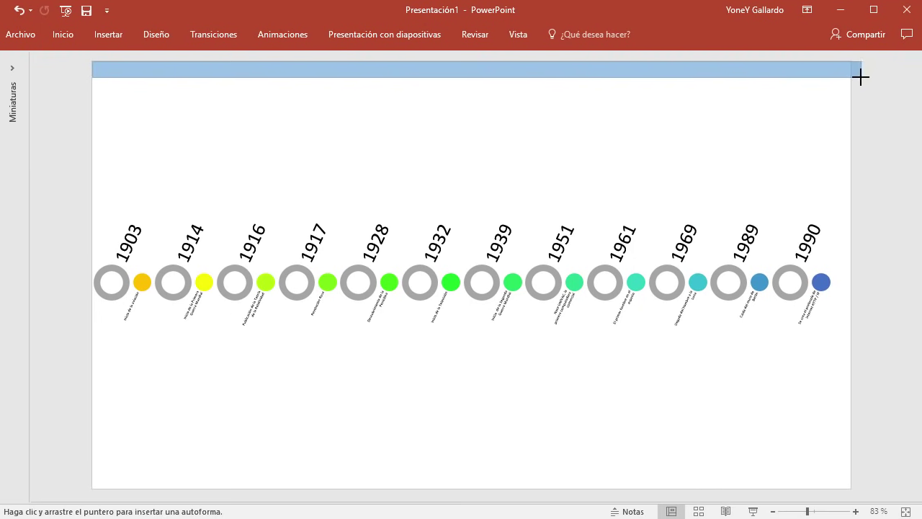
drag(881, 74, 852, 77)
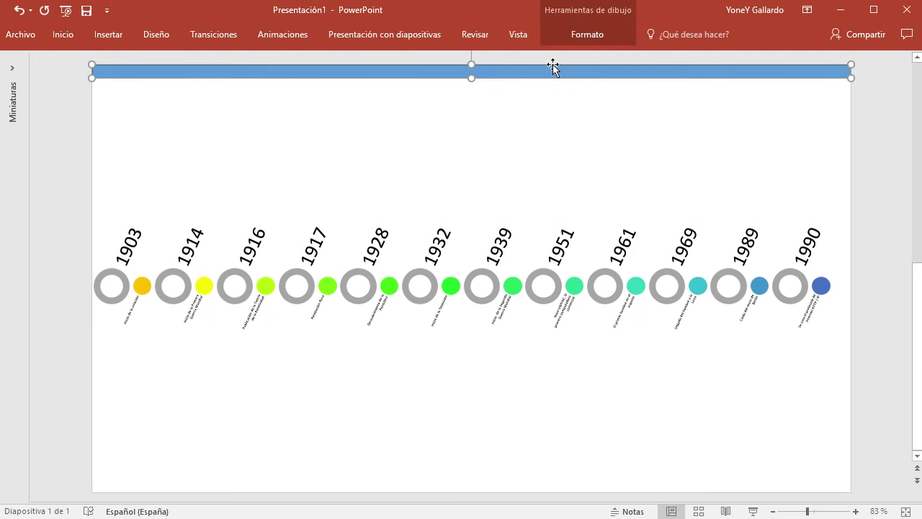
Remove the bar's outline and fill it with the 1903 dot's yellow using the eyedropper.
click(598, 35)
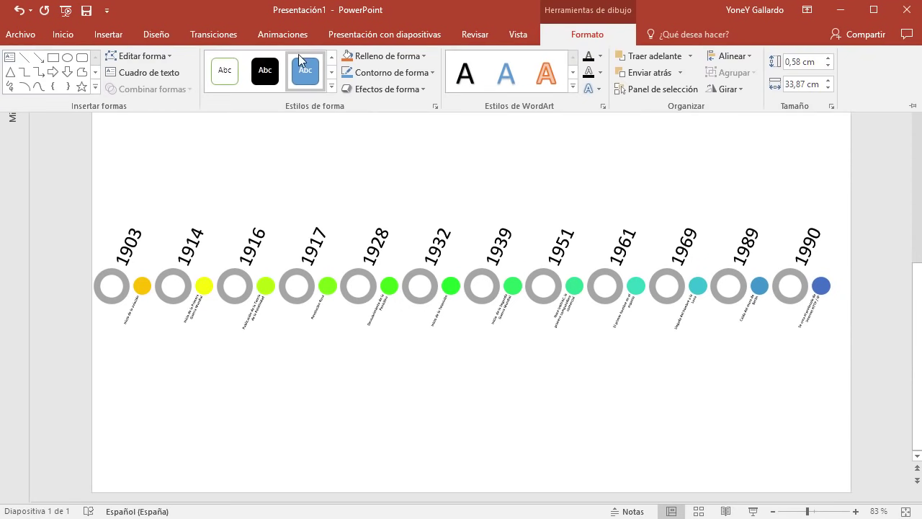
click(389, 72)
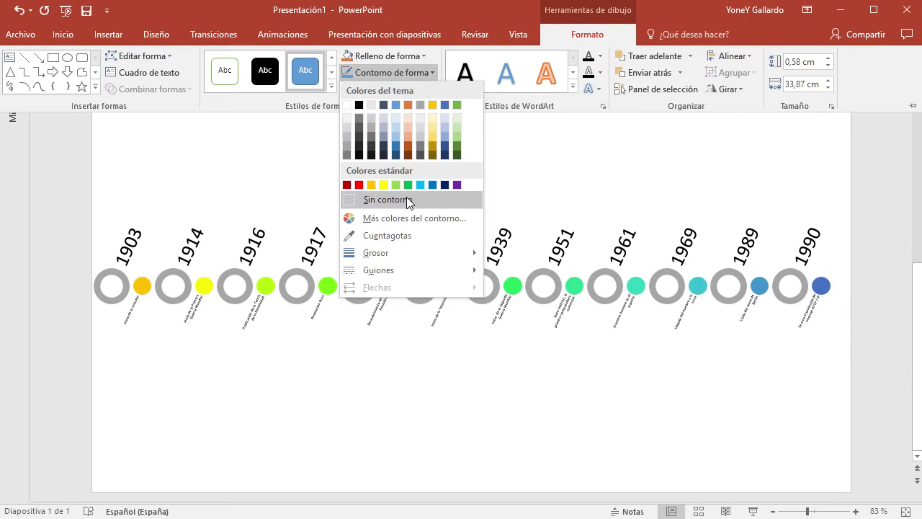
click(388, 200)
click(420, 58)
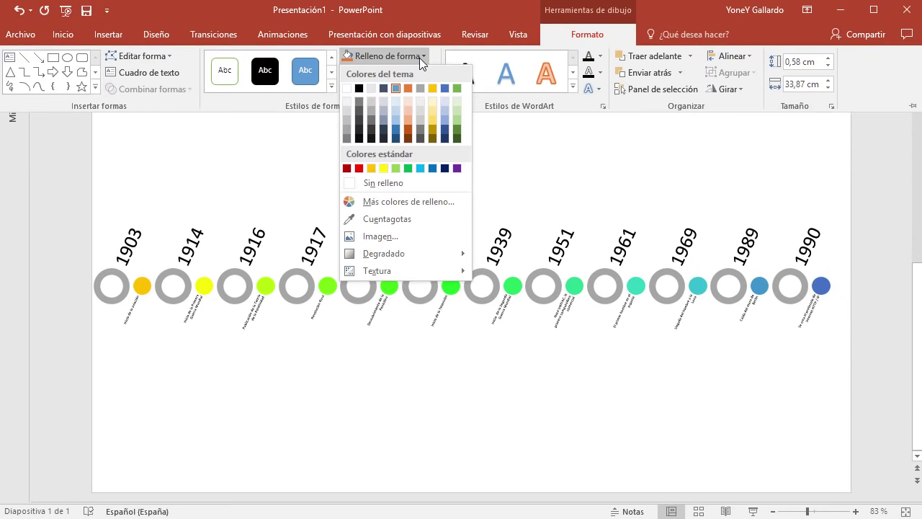
click(402, 220)
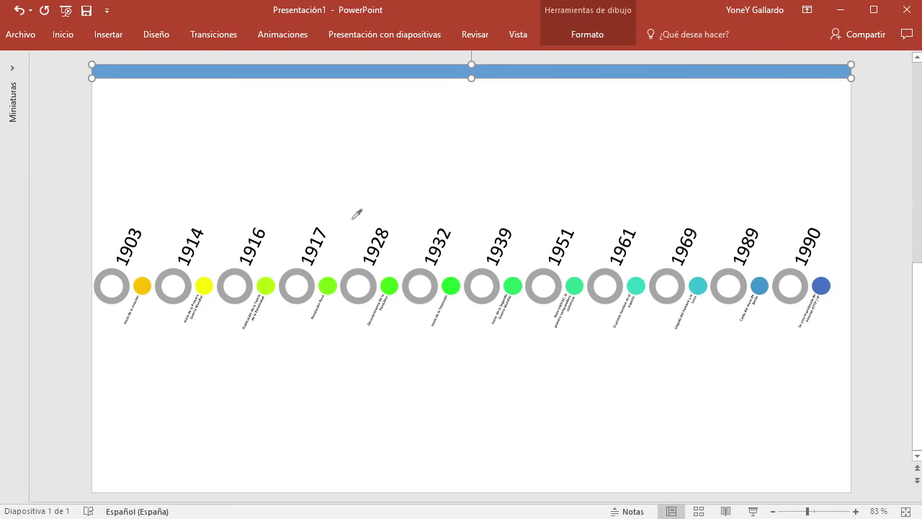
click(142, 286)
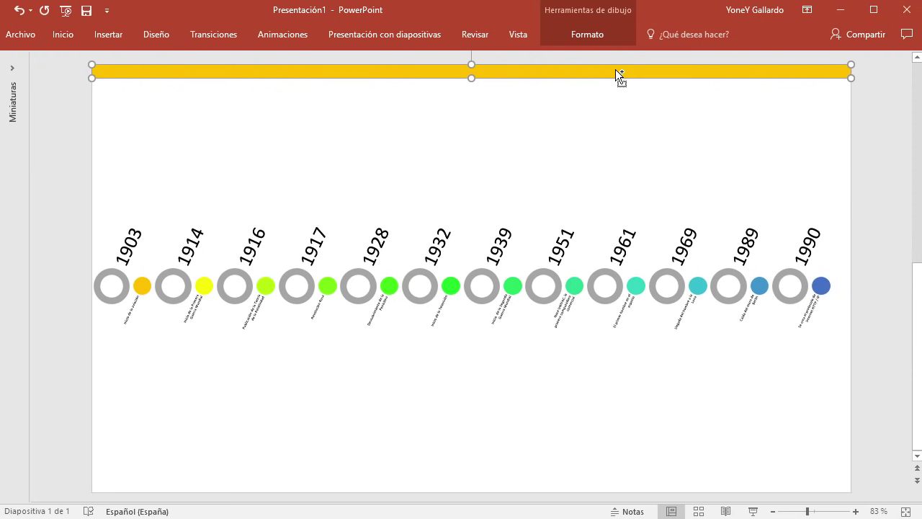
Copy the top bar to the slide's bottom edge and fill it with the 1939 dot's green.
drag(615, 69, 622, 464)
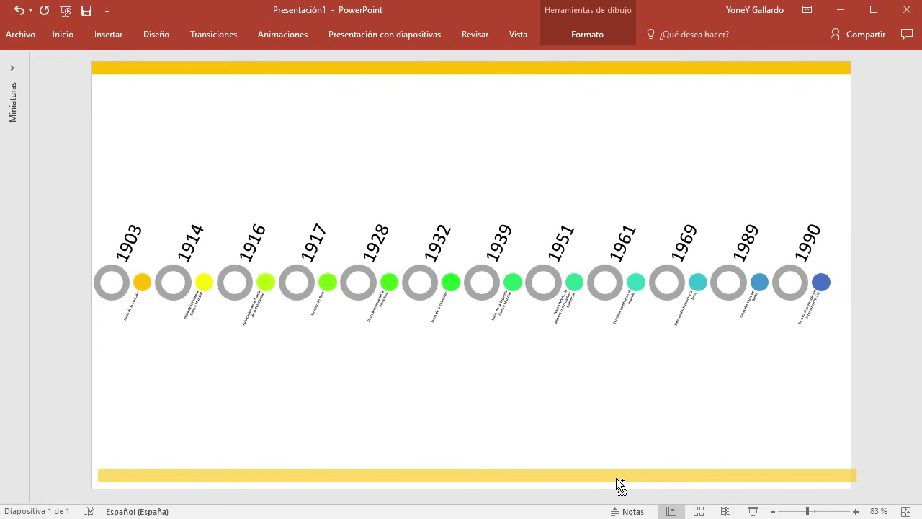
drag(622, 463, 613, 488)
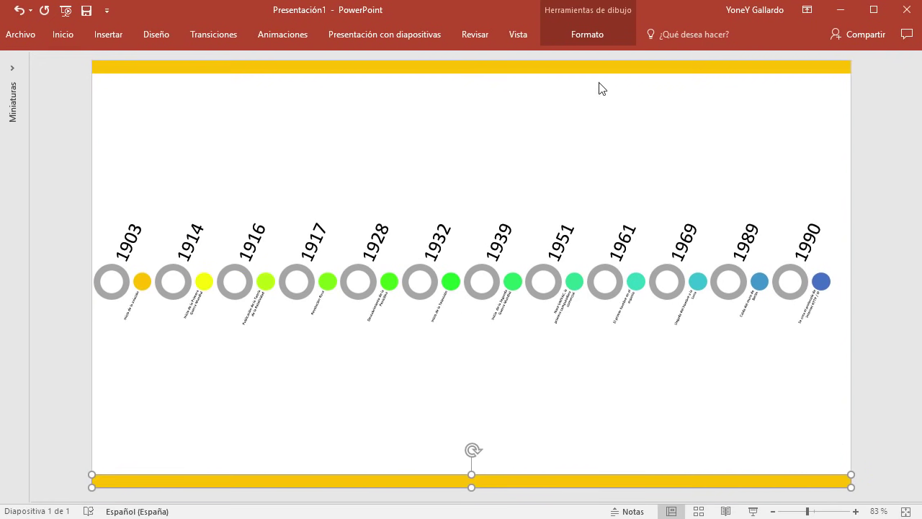
click(586, 38)
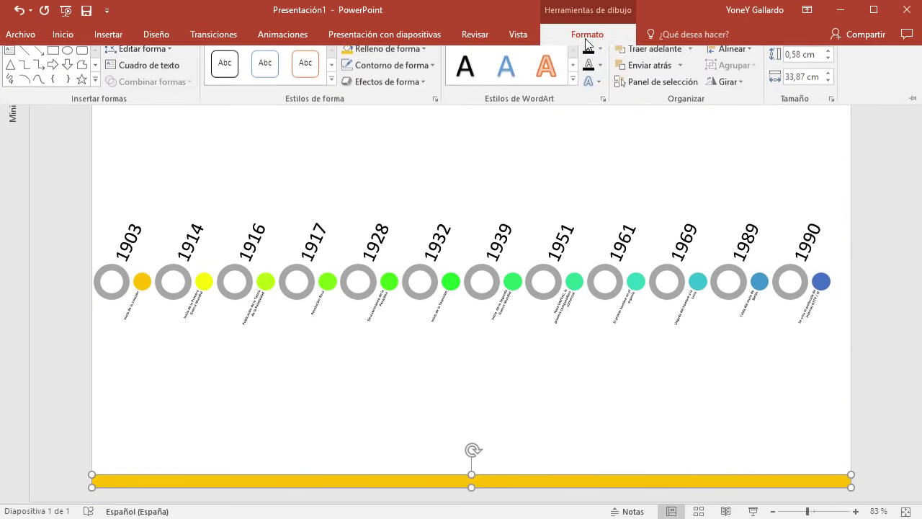
click(395, 57)
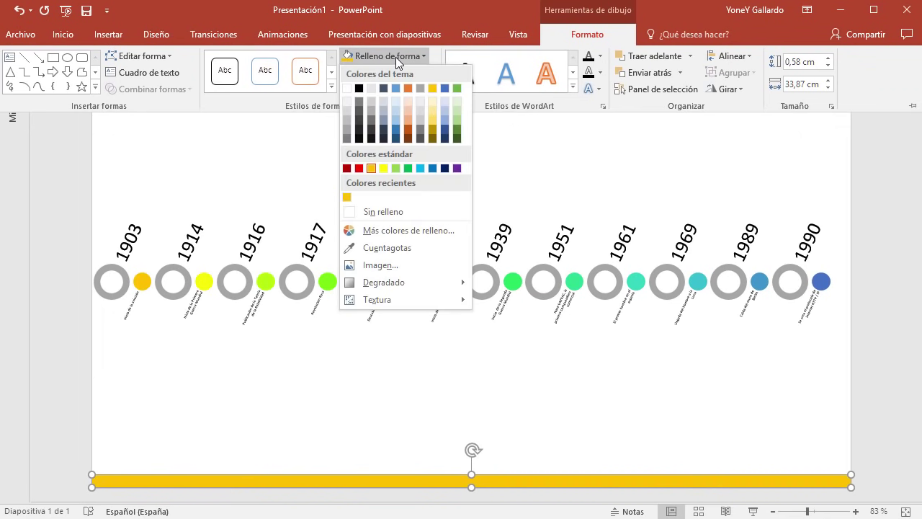
click(411, 249)
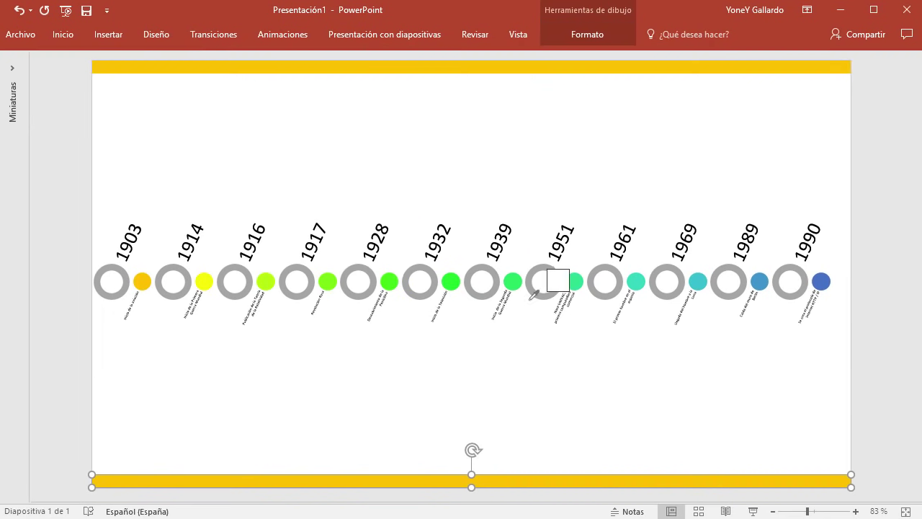
click(518, 282)
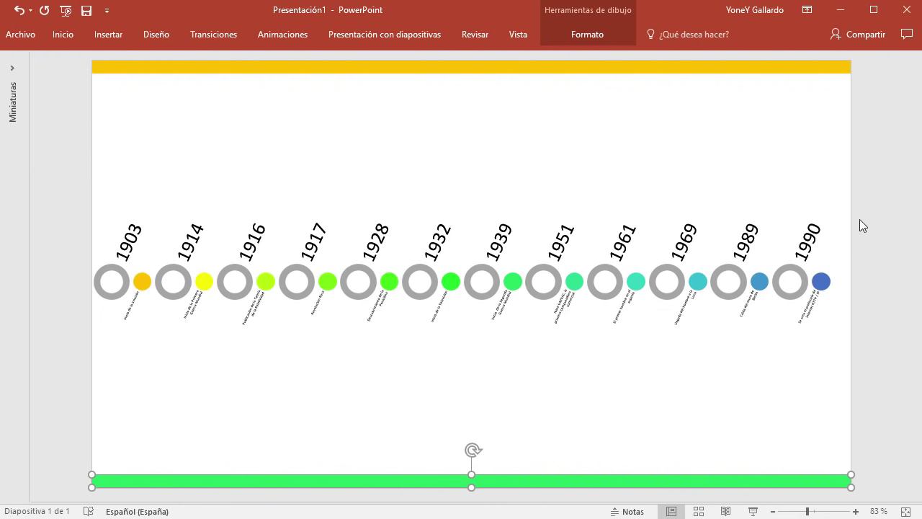
click(898, 196)
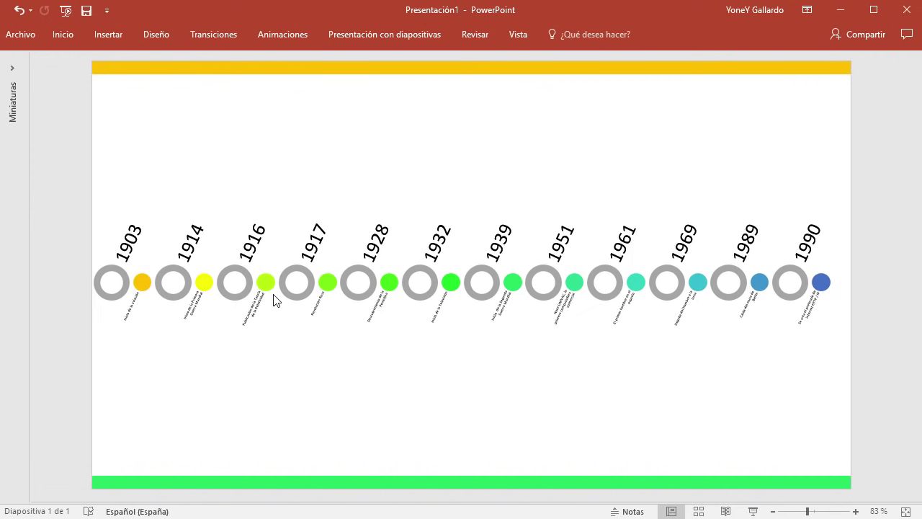
scroll(223, 392, up, 10)
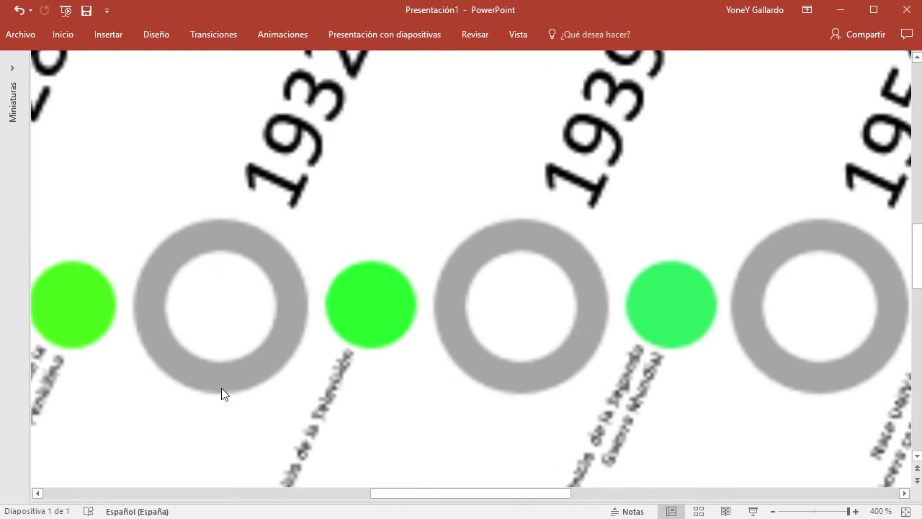
scroll(422, 356, down, 5)
drag(449, 492, 259, 492)
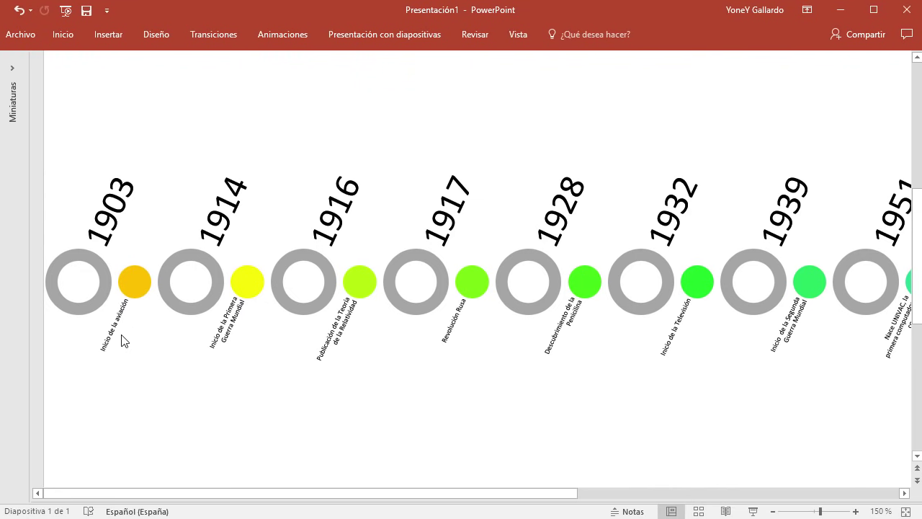
click(109, 37)
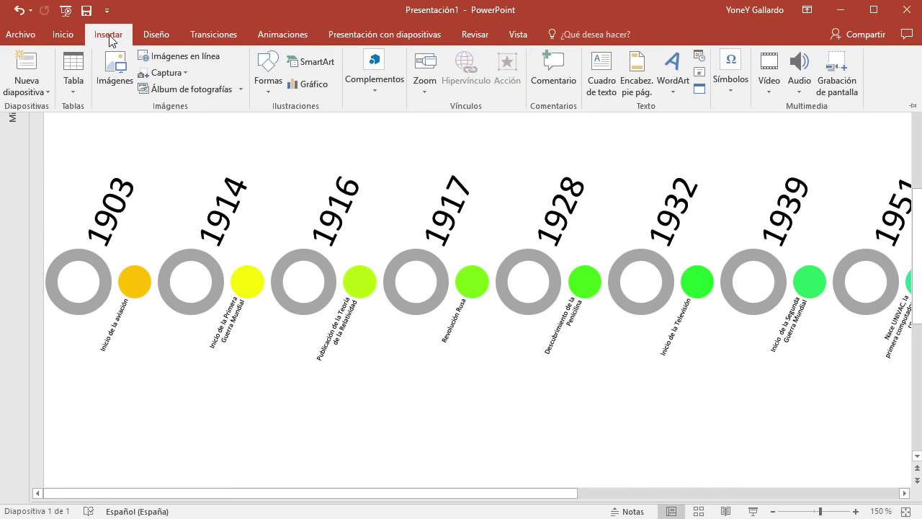
click(212, 13)
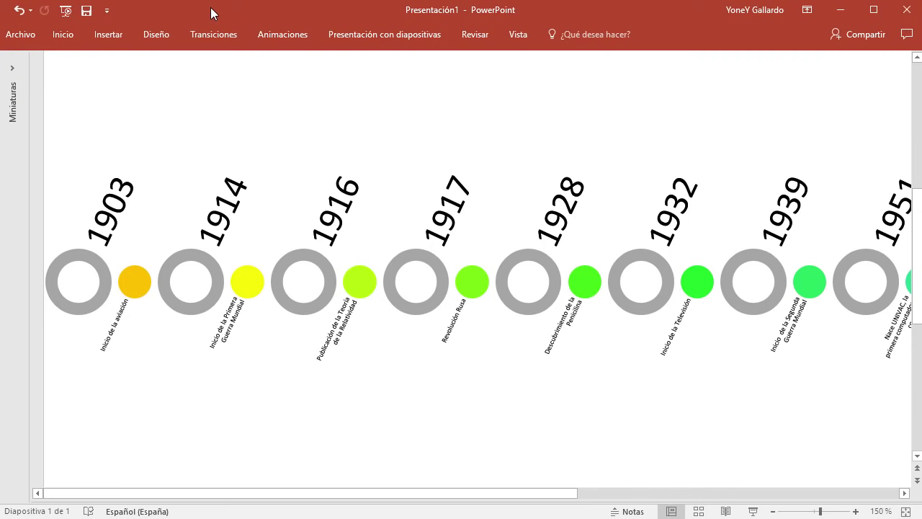
Save the presentation as 'Linea de tiempo' in the desktop 01 folder.
key(ctrl+s)
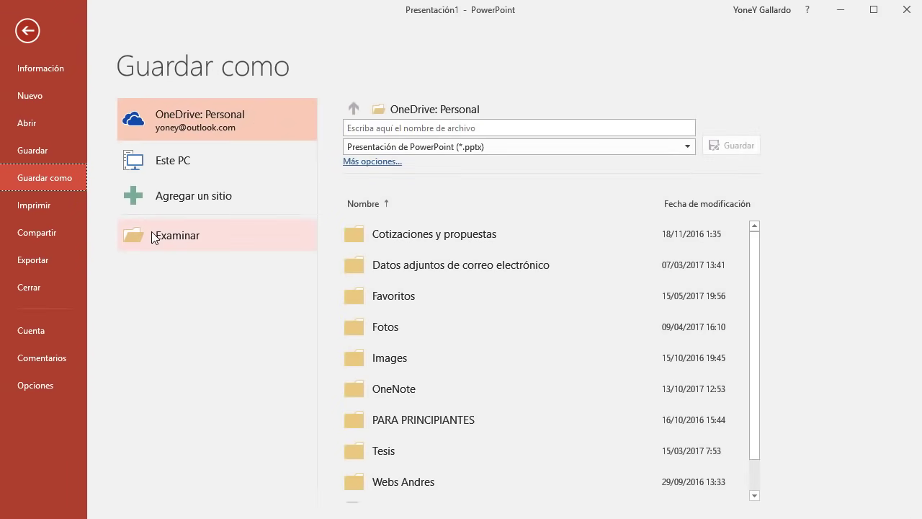
click(190, 232)
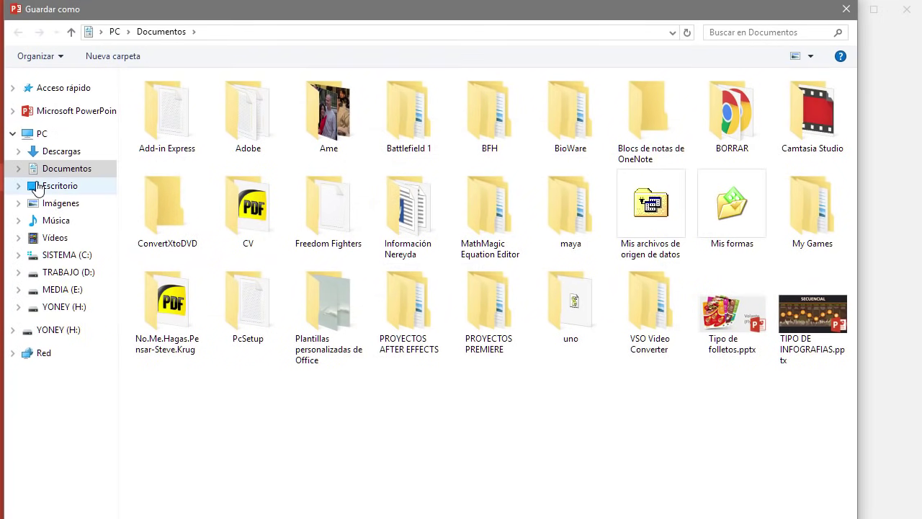
click(43, 186)
double_click(151, 97)
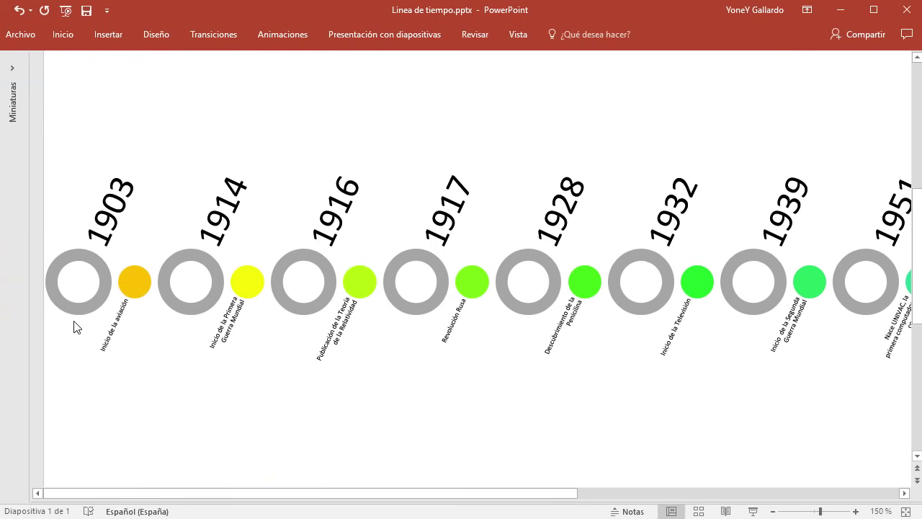
ctrl+scroll(238, 366, down, 2)
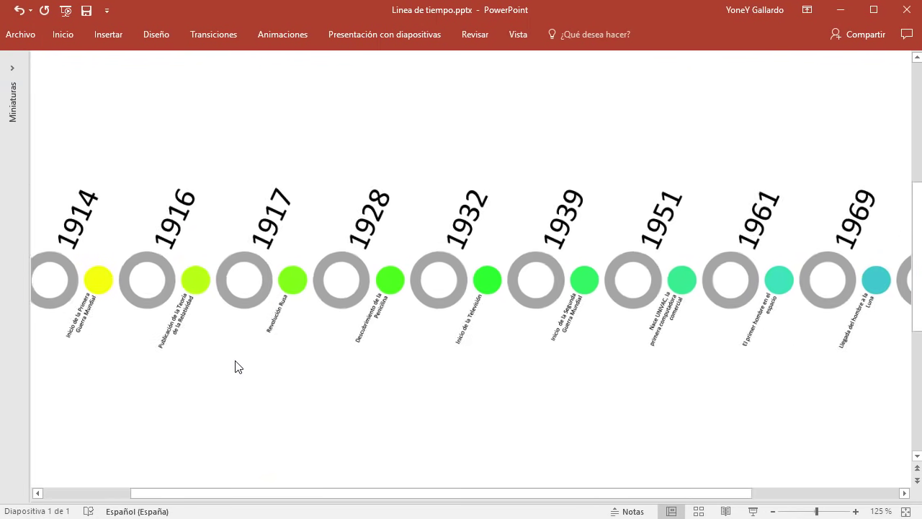
ctrl+scroll(226, 366, down, 1)
ctrl+scroll(226, 366, down, 1)
ctrl+scroll(225, 365, down, 1)
ctrl+scroll(225, 364, down, 1)
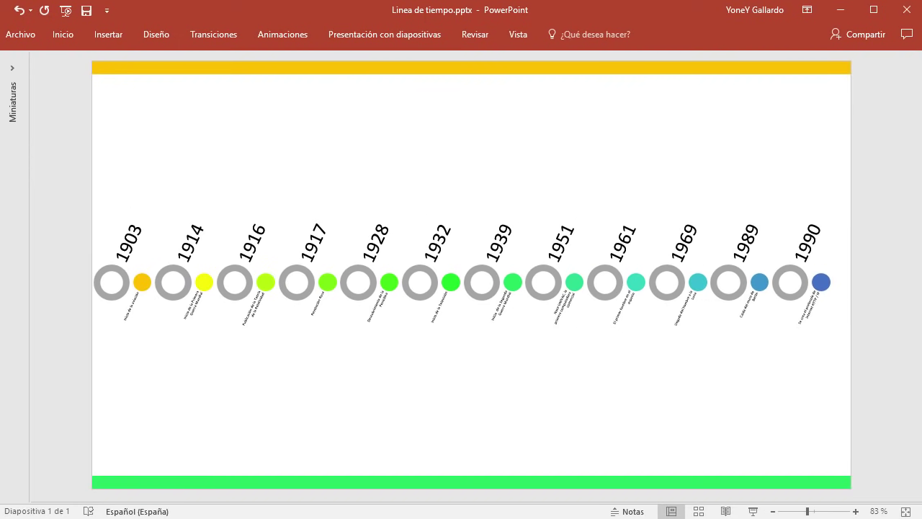
Pin the Insertar ribbon so it stays permanently visible.
click(108, 34)
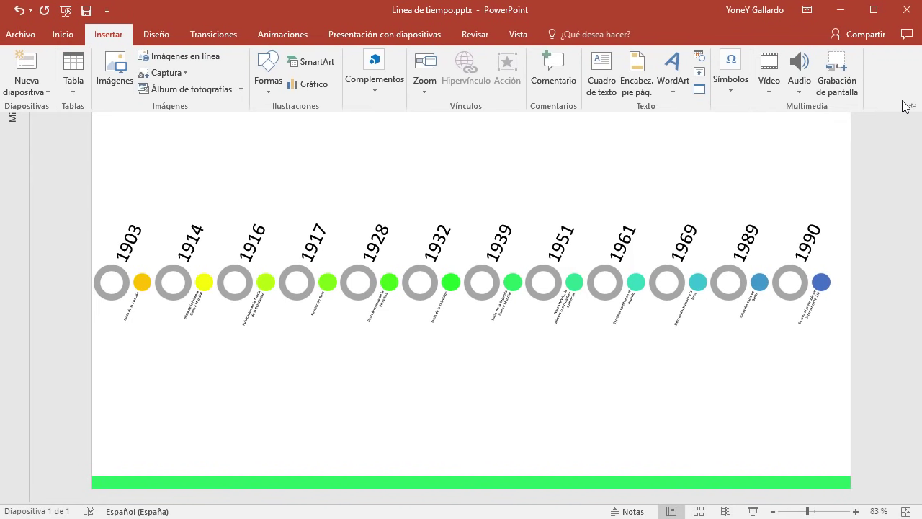
click(911, 106)
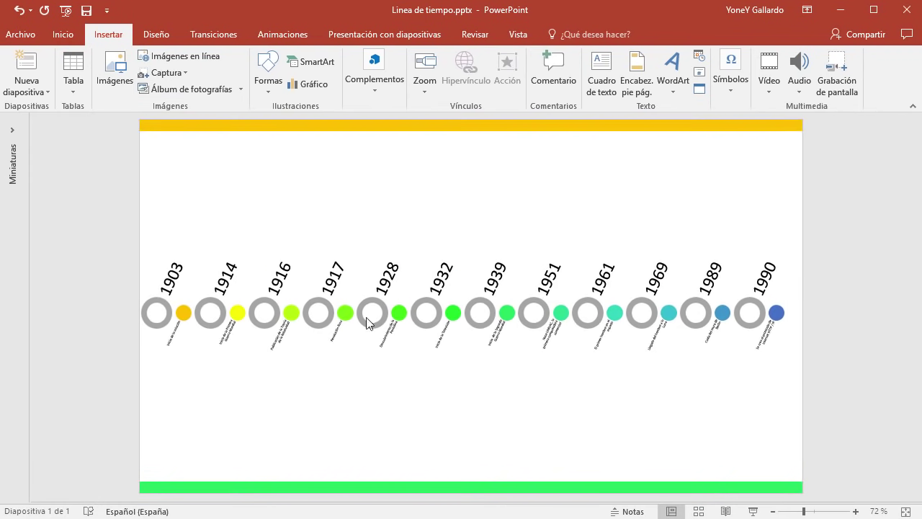
ctrl+scroll(308, 372, up, 2)
scroll(308, 373, down, 1)
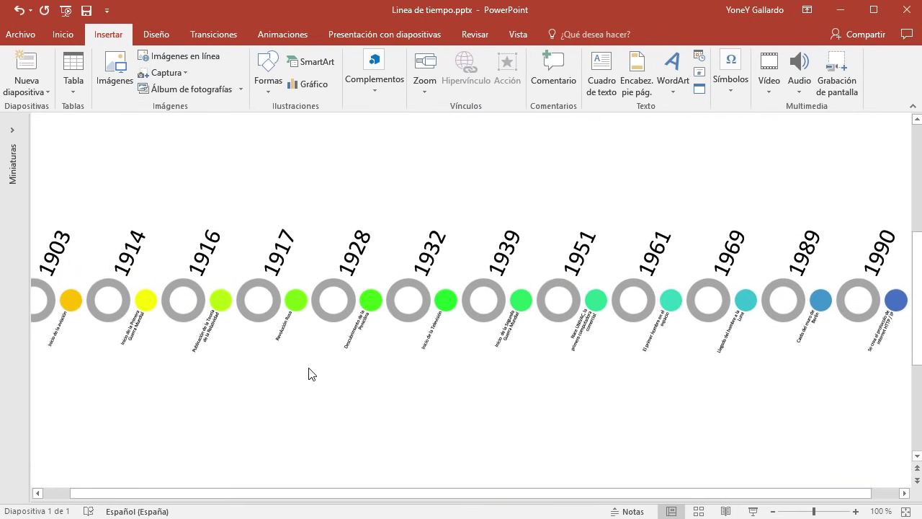
scroll(308, 373, down, 1)
drag(303, 496, 171, 500)
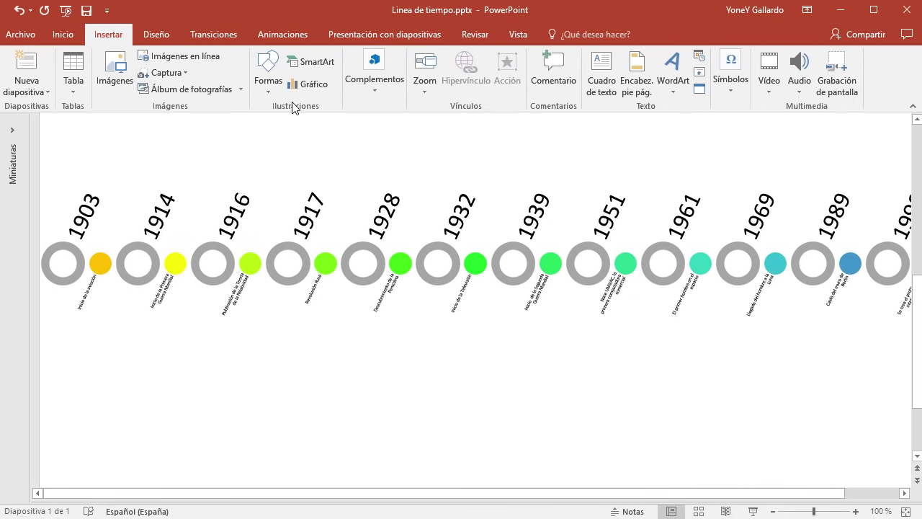
Draw a straight vertical line down from the bottom of the 1903 circle.
click(279, 88)
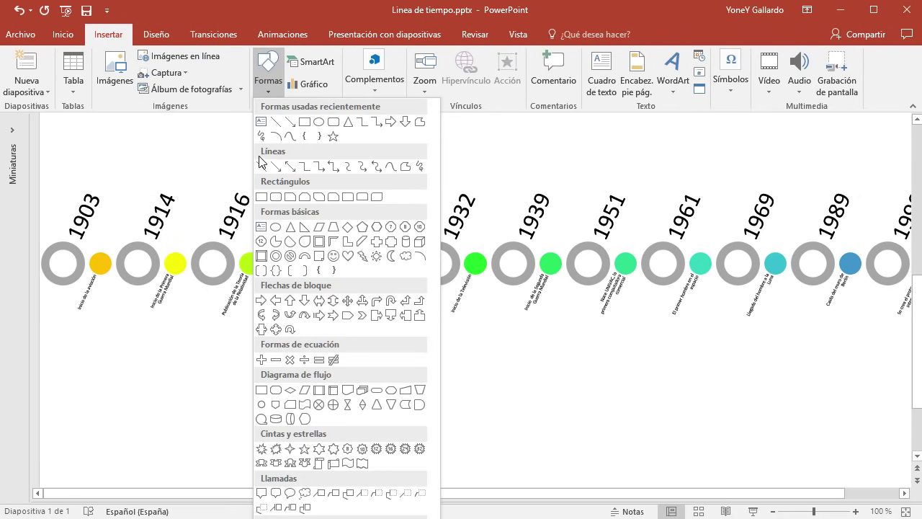
click(262, 166)
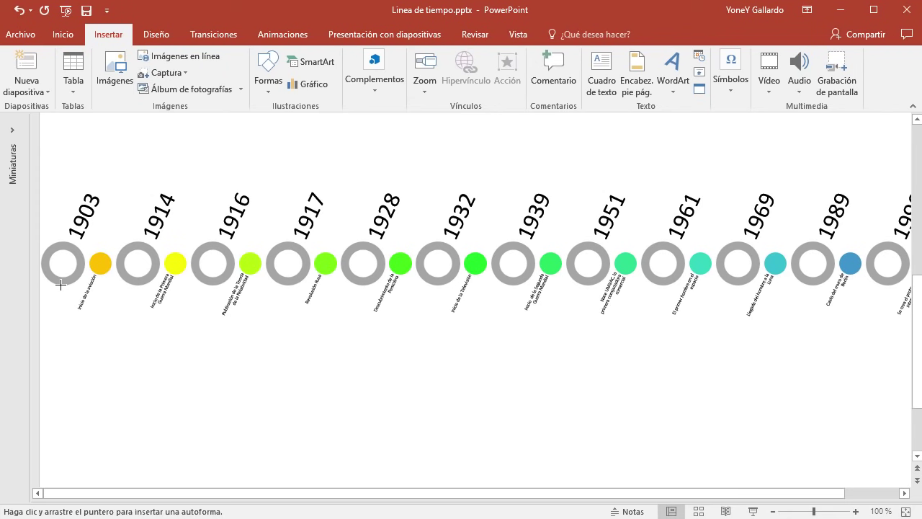
mouse_move(63, 303)
mouse_down()
mouse_move(43, 368)
mouse_move(61, 369)
mouse_up()
mouse_move(73, 368)
mouse_down()
mouse_move(63, 375)
mouse_move(67, 360)
mouse_up()
drag(66, 360, 65, 368)
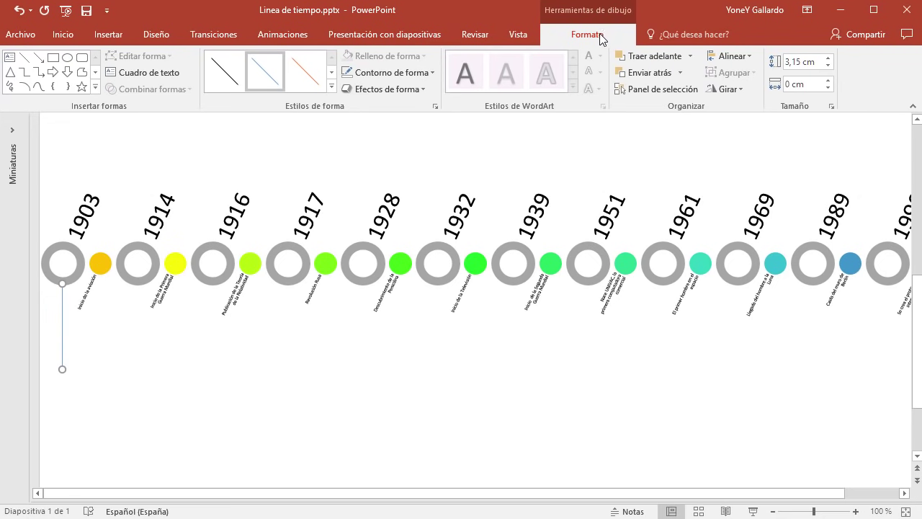
click(409, 74)
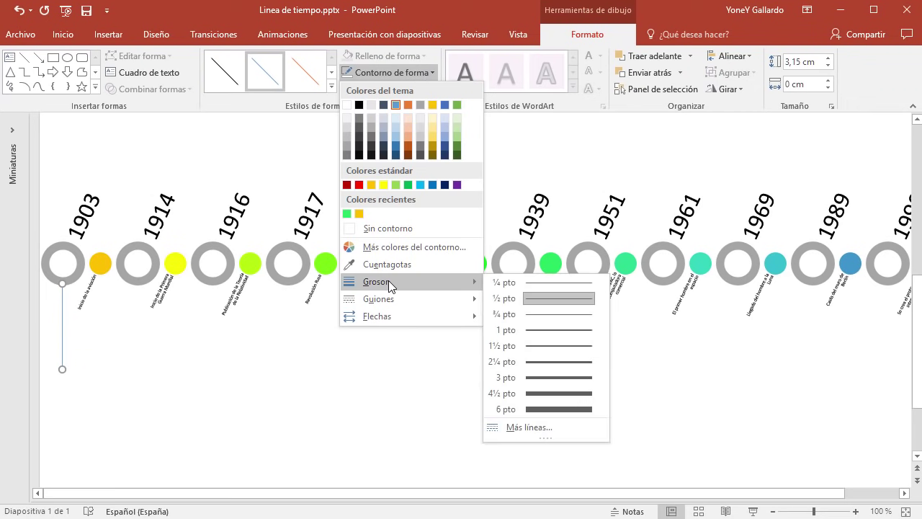
mouse_move(375, 282)
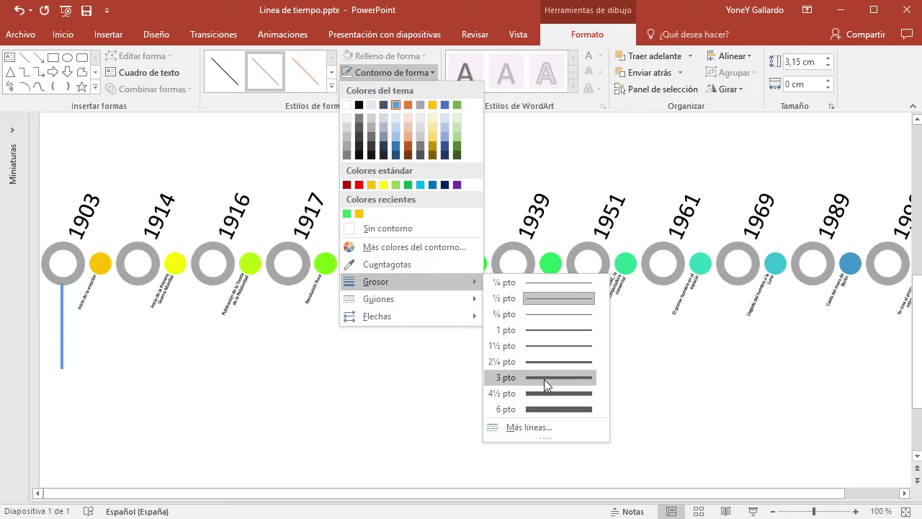
Set the 1903 line to 3 pt and colour it with the 1903 dot's orange via eyedropper.
click(544, 379)
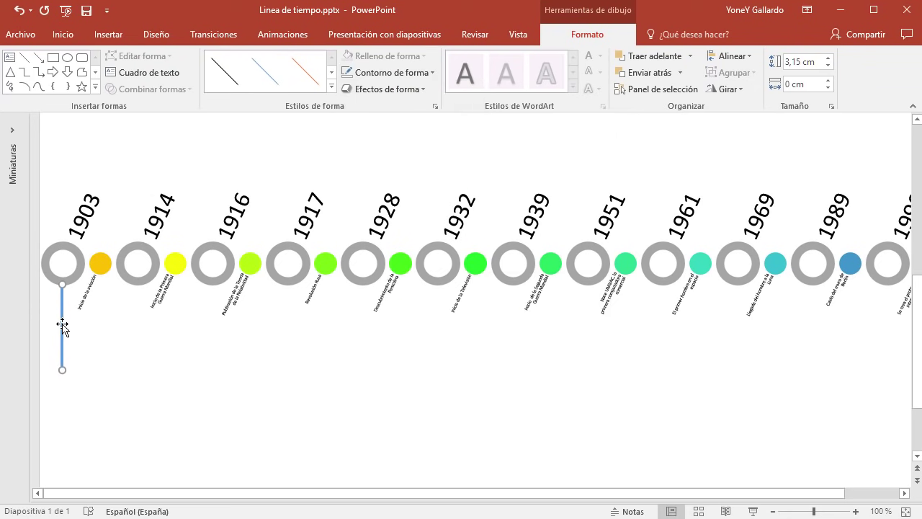
click(408, 75)
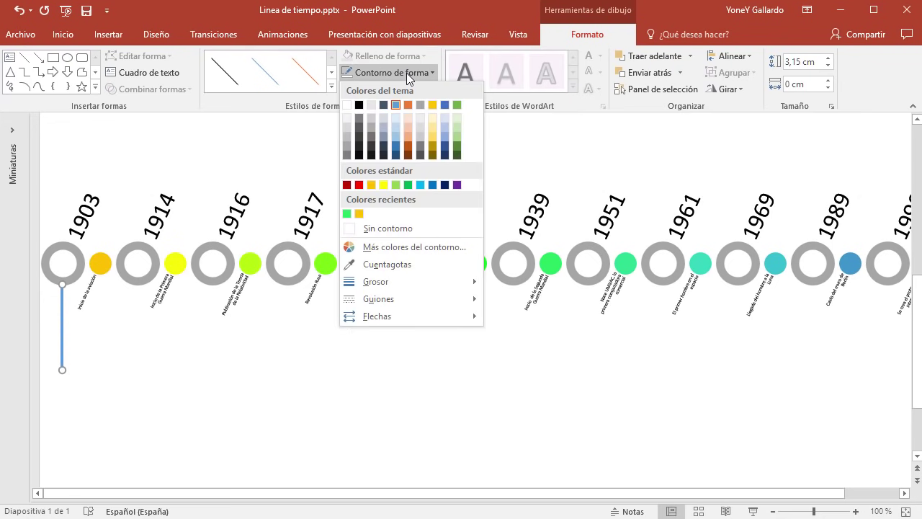
click(382, 264)
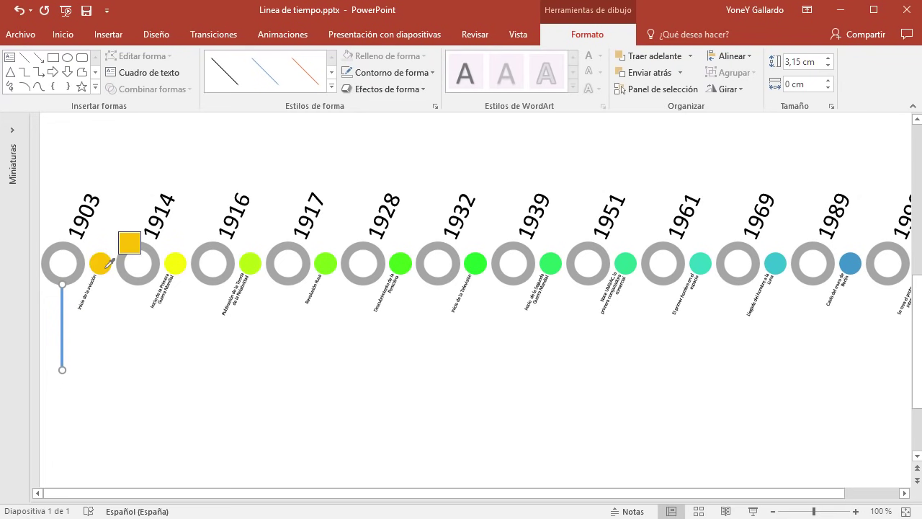
click(102, 263)
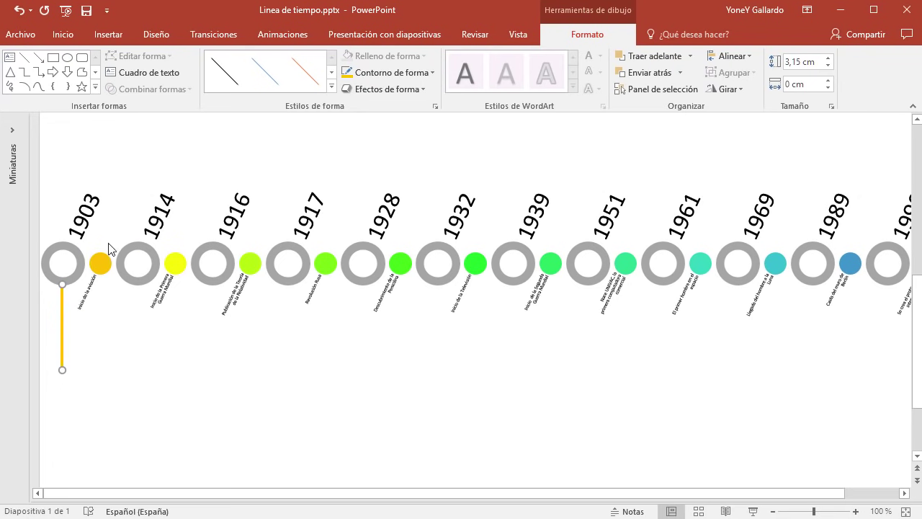
click(142, 374)
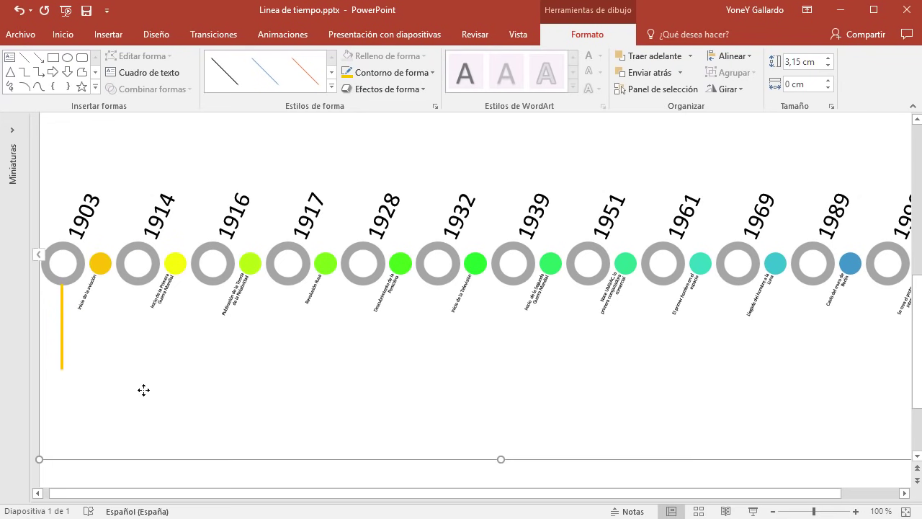
click(60, 328)
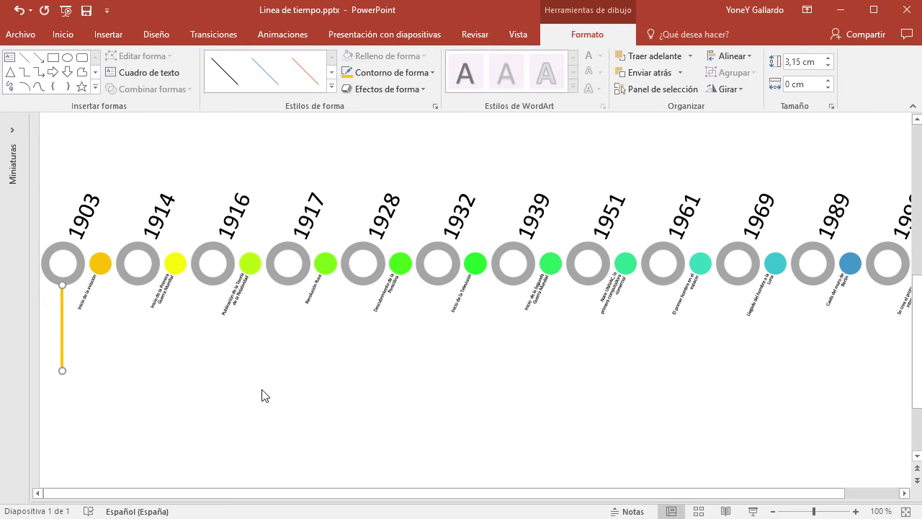
ctrl+scroll(261, 395, down, 3)
click(79, 351)
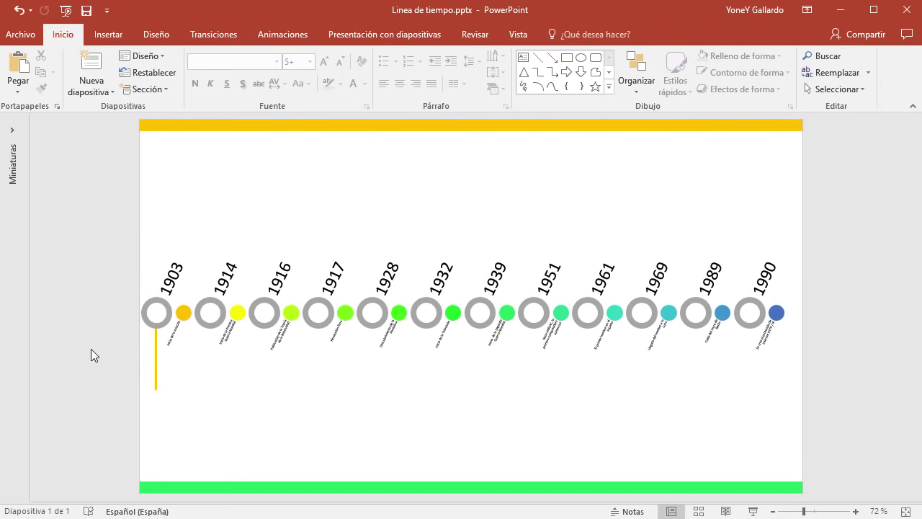
Insert the biplane picture 01.png from the desktop 01 folder.
click(112, 34)
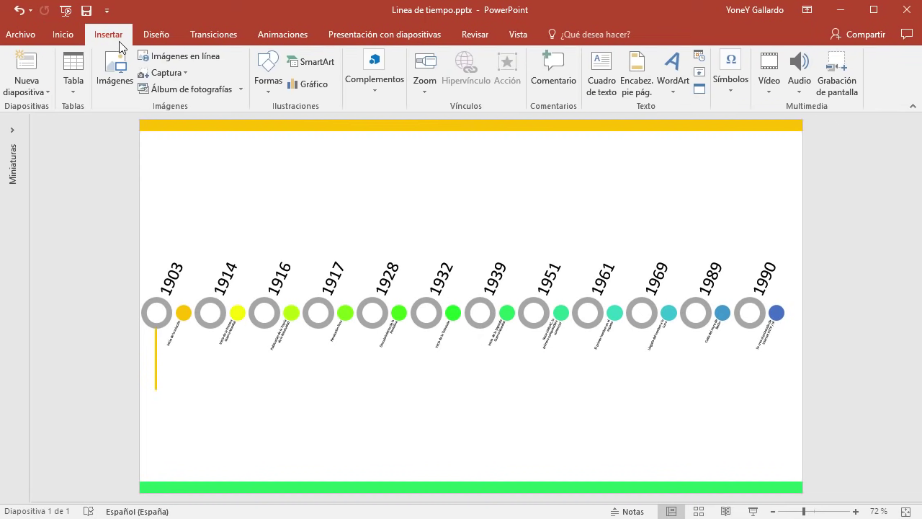
click(125, 83)
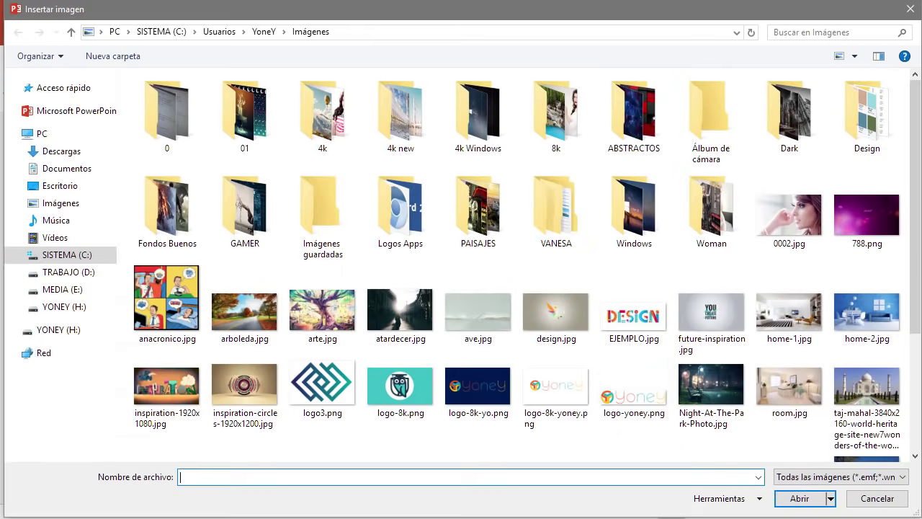
click(67, 185)
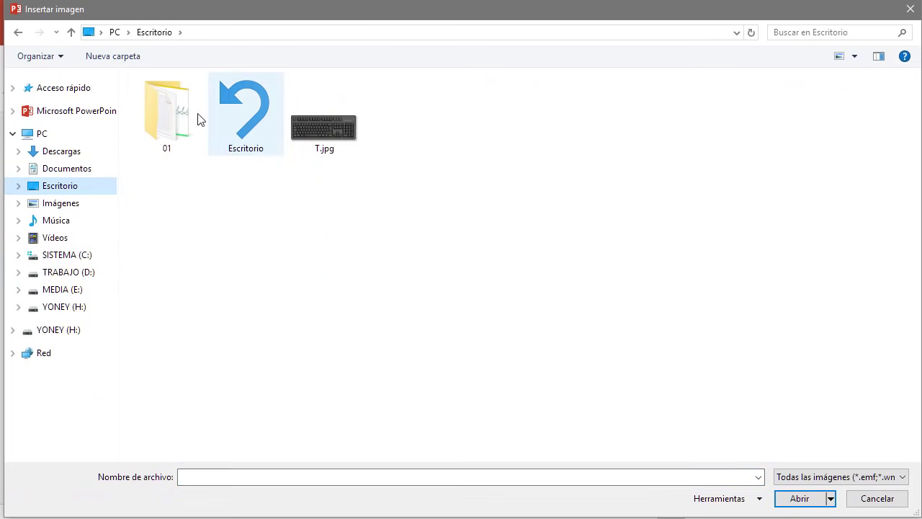
double_click(165, 120)
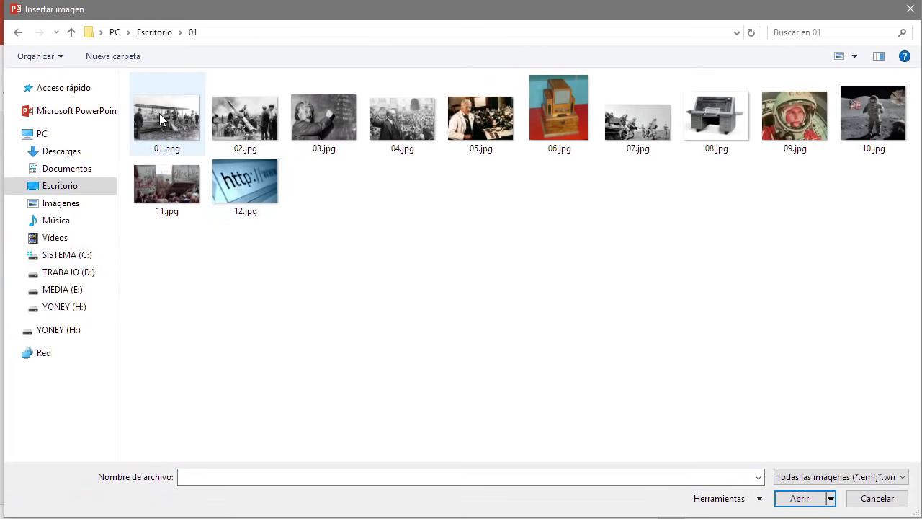
click(162, 118)
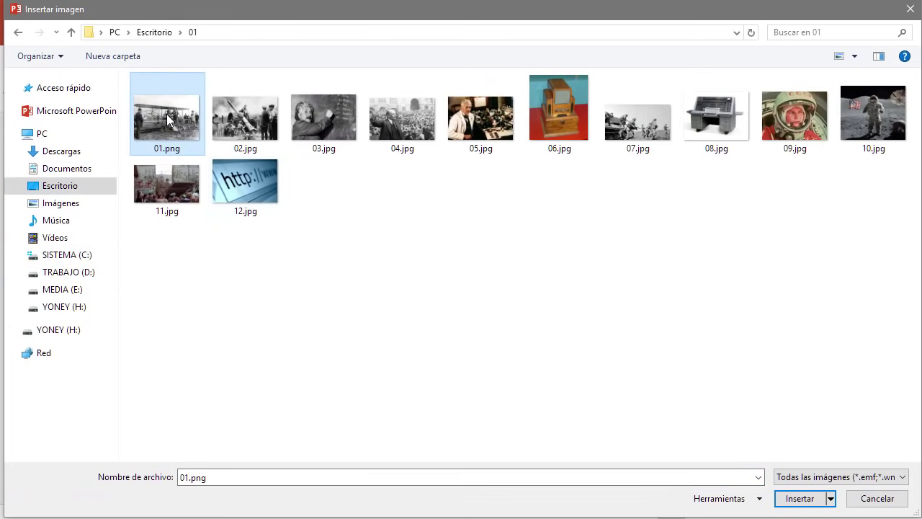
double_click(167, 119)
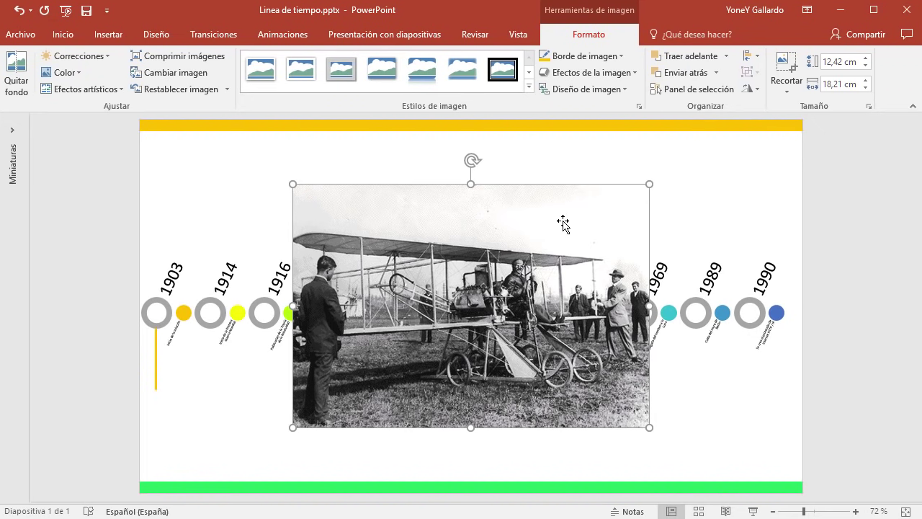
Shrink the biplane photo to about 2.31 × 3.39 cm and align it under the 1903 line.
drag(551, 218, 487, 198)
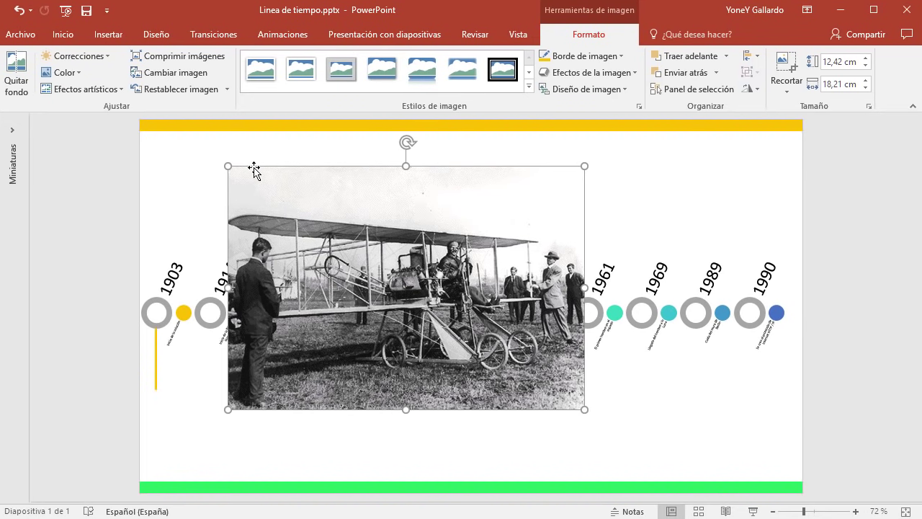
drag(229, 167, 510, 362)
mouse_move(556, 385)
mouse_down()
mouse_move(213, 432)
mouse_move(198, 408)
mouse_up()
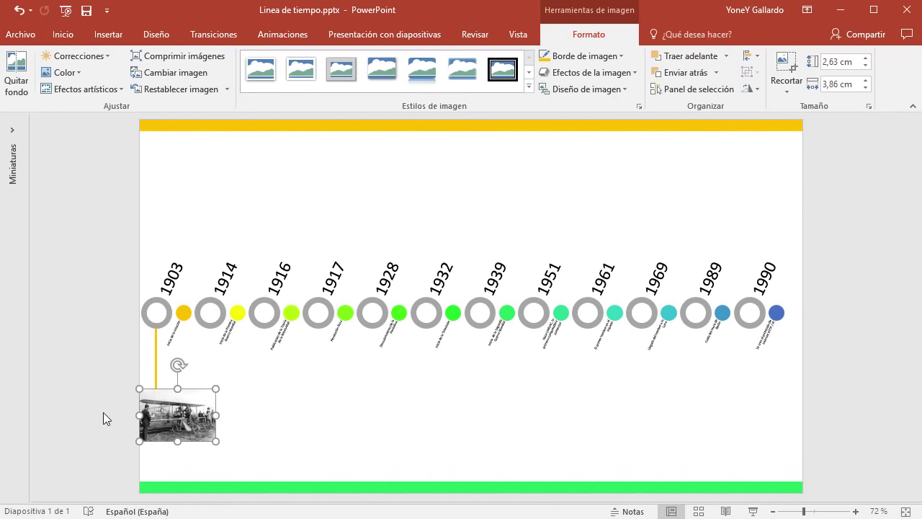
scroll(103, 413, up, 5)
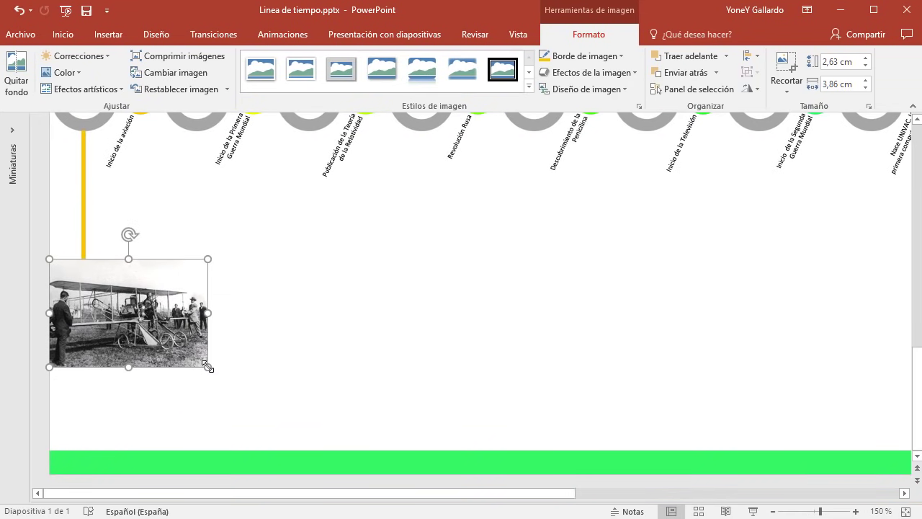
drag(201, 365, 183, 353)
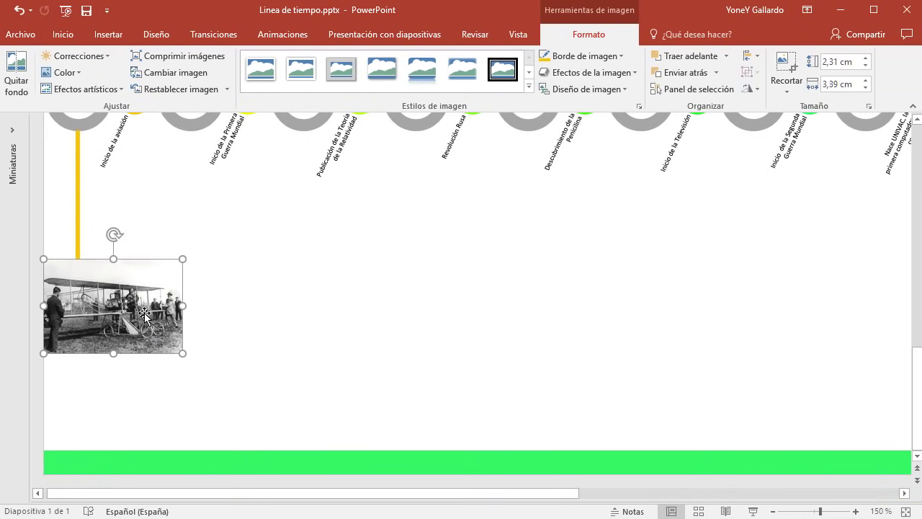
drag(146, 316, 156, 311)
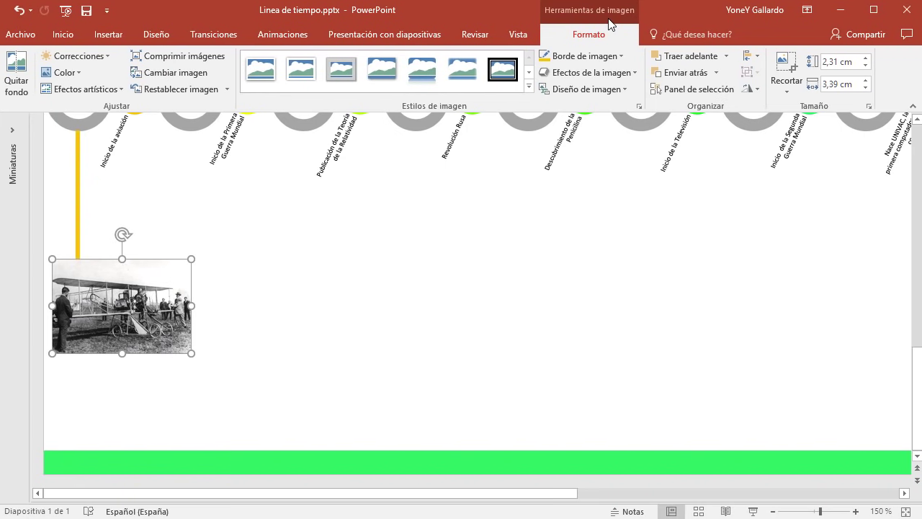
Give the biplane photo a 3 pt border in the 1903 line's yellow, using the eyedropper.
click(619, 56)
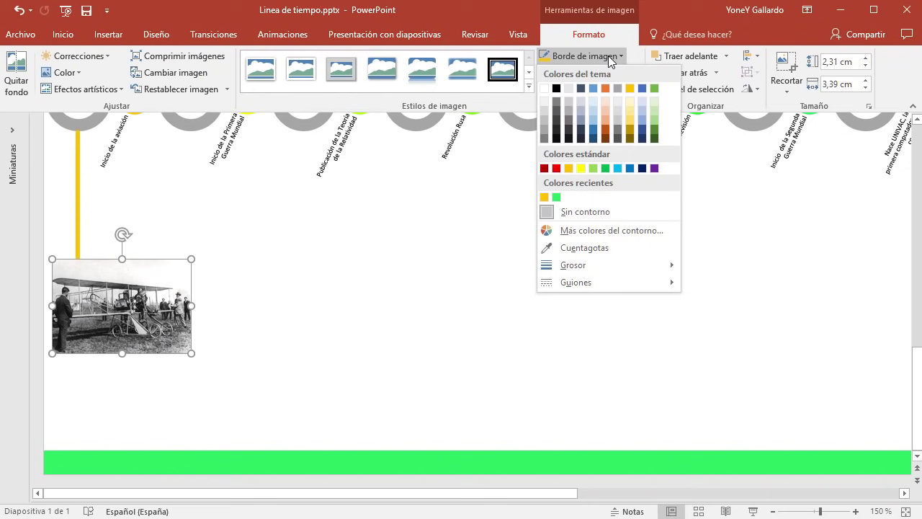
mouse_move(574, 265)
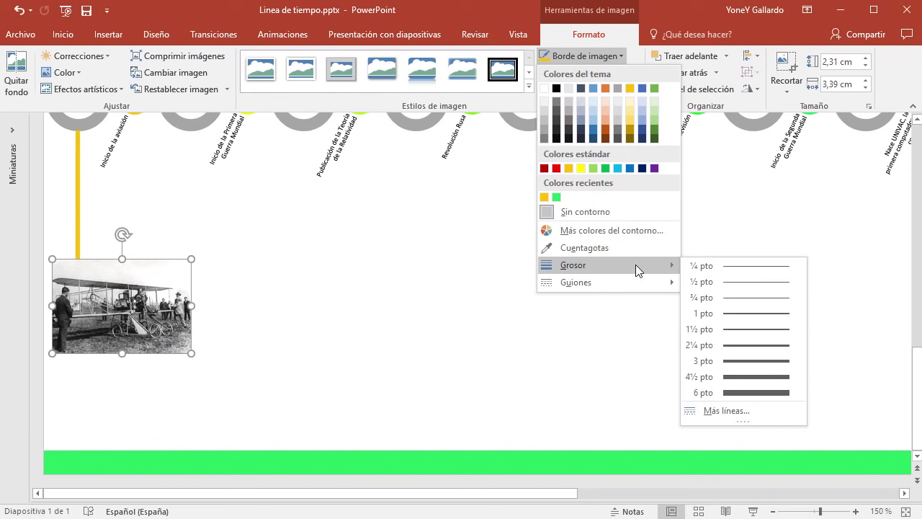
click(731, 360)
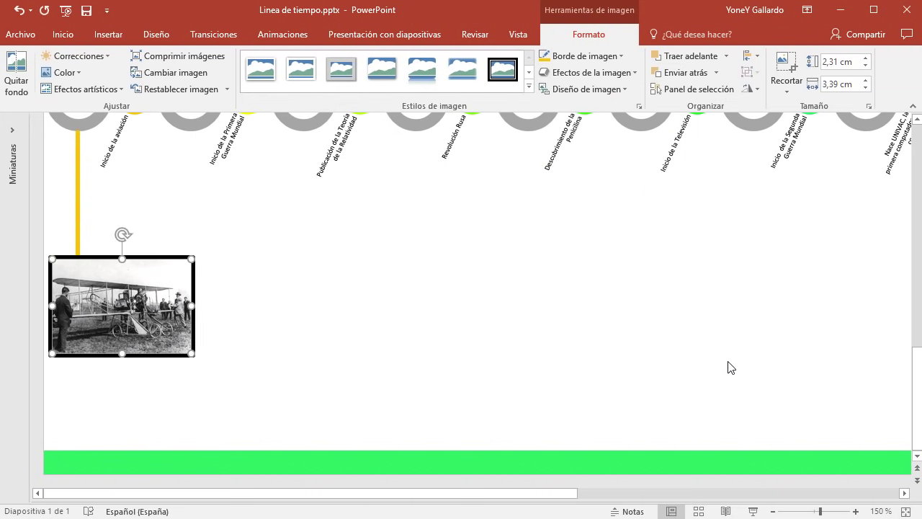
click(607, 56)
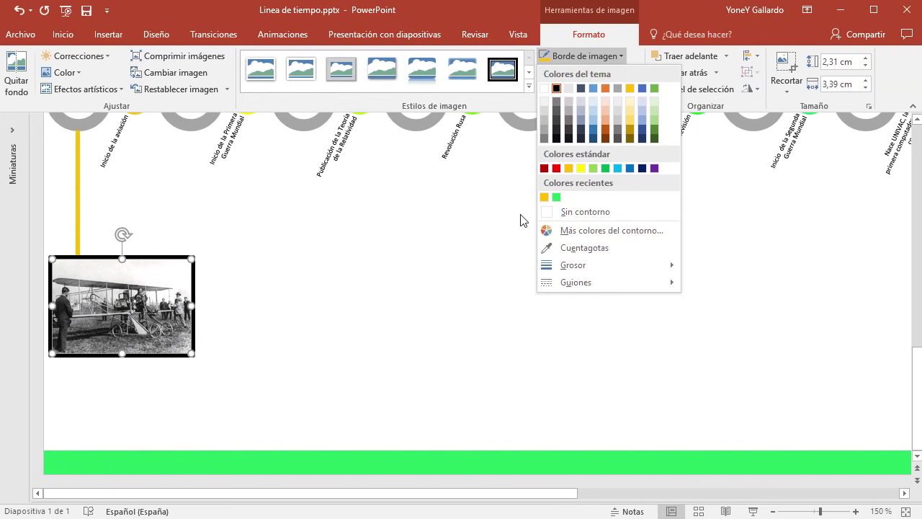
click(595, 252)
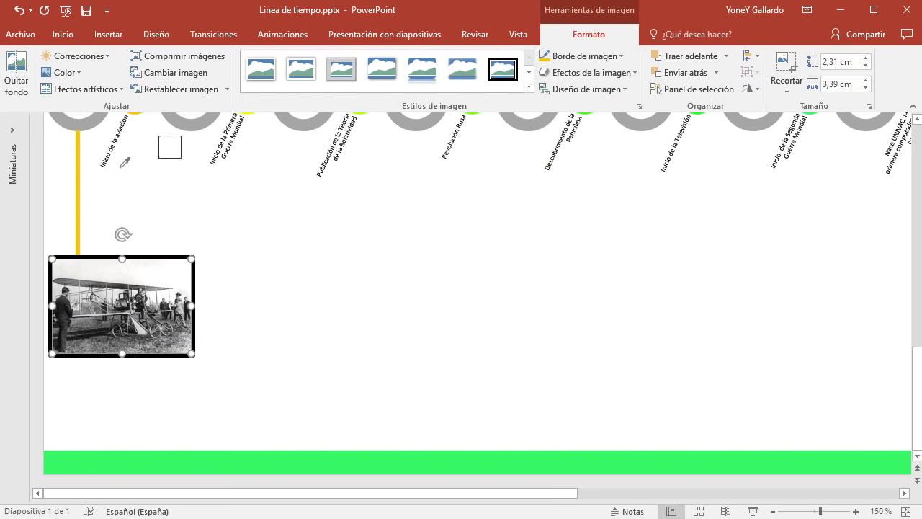
click(79, 160)
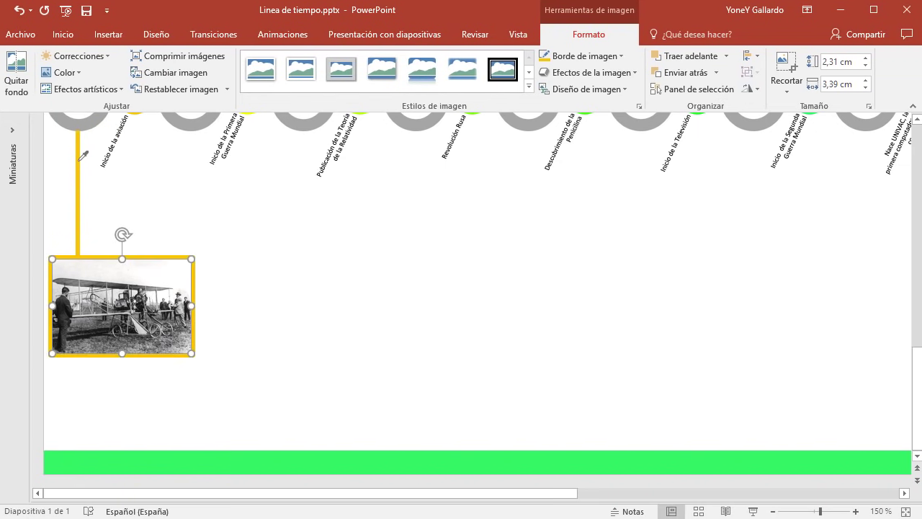
Deselect the photo and timeline, then select the yellow line under 1903.
click(312, 300)
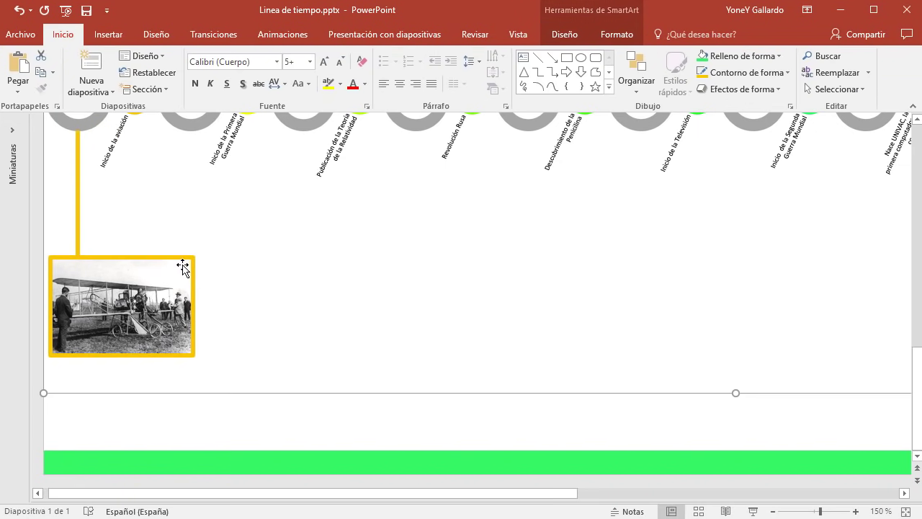
click(295, 438)
scroll(408, 329, down, 5)
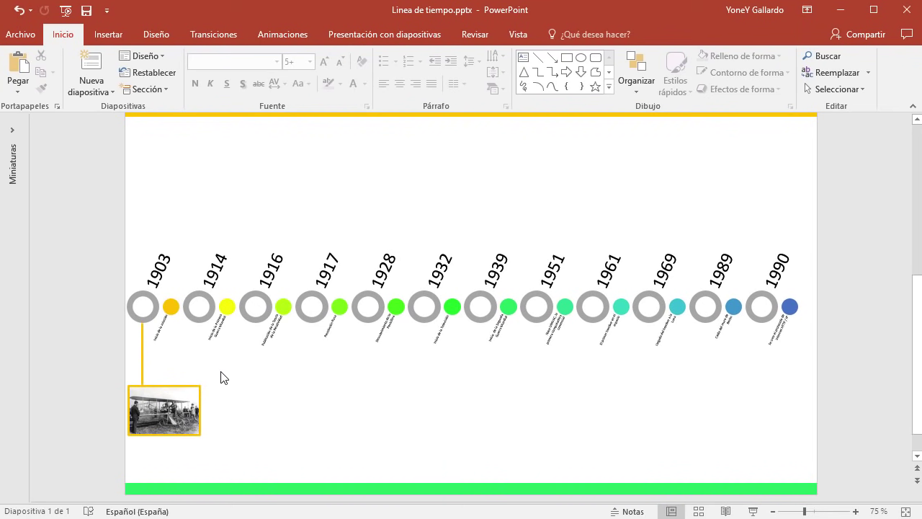
click(139, 366)
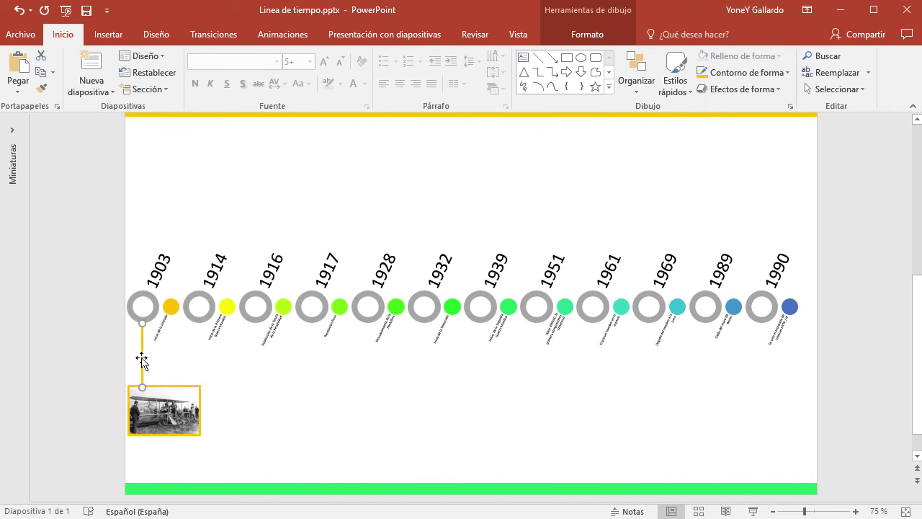
Shorten the 1903 line from its bottom and move the photo up to meet it.
scroll(192, 403, up, 5)
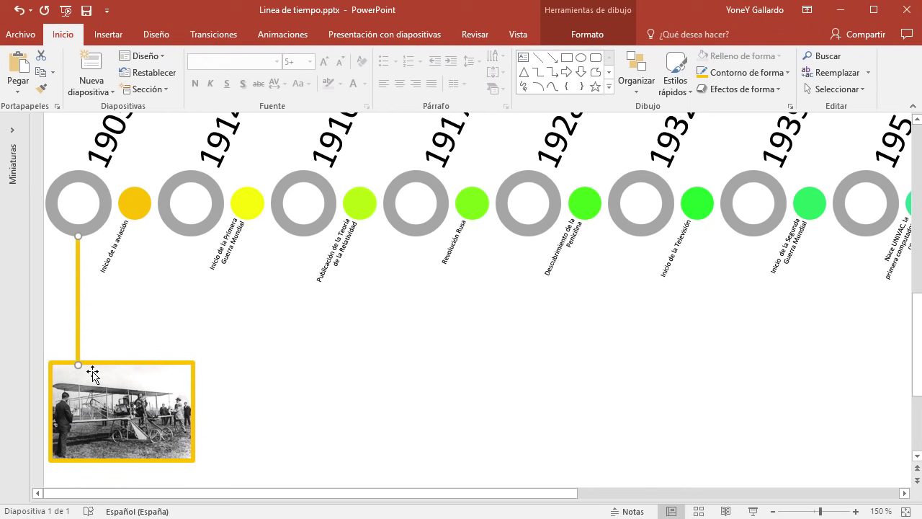
mouse_move(78, 366)
mouse_down()
mouse_move(71, 322)
mouse_move(80, 306)
mouse_up()
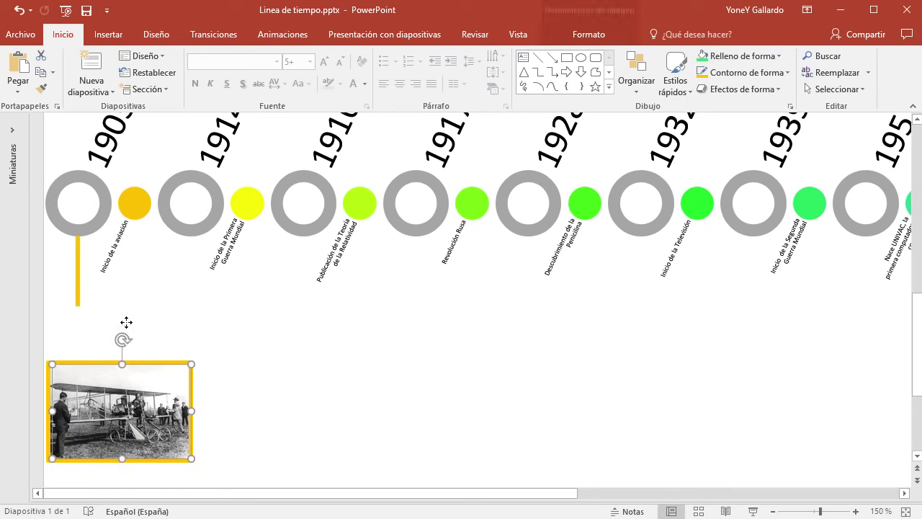
drag(122, 365, 124, 310)
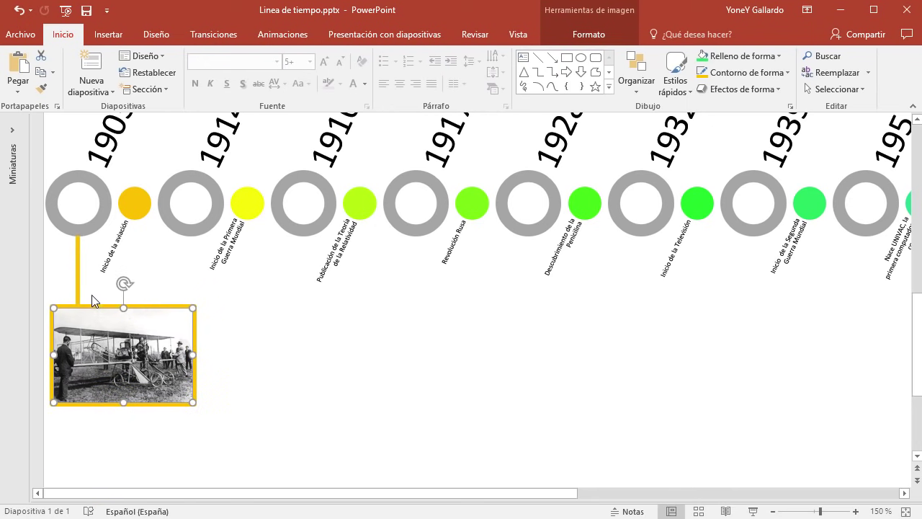
Copy the yellow 1903 line to hang below the 1916 circle.
click(77, 273)
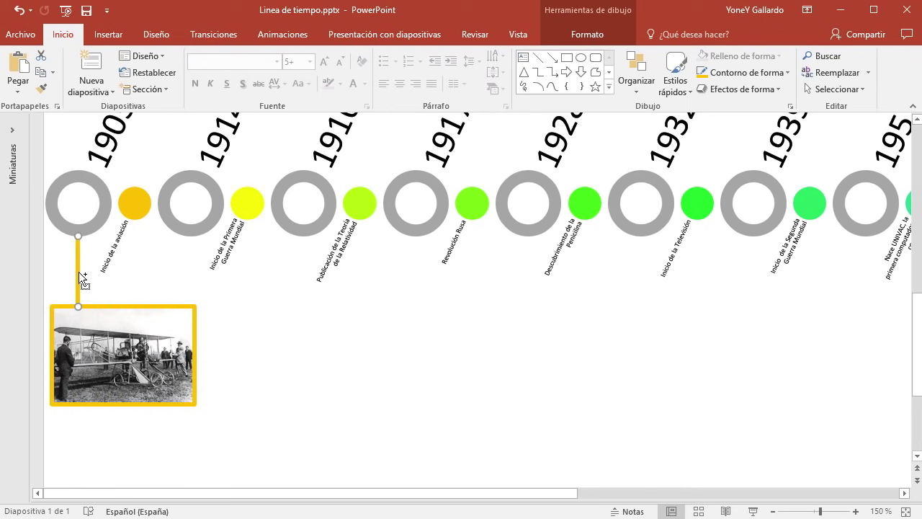
drag(78, 274, 299, 277)
drag(299, 277, 303, 276)
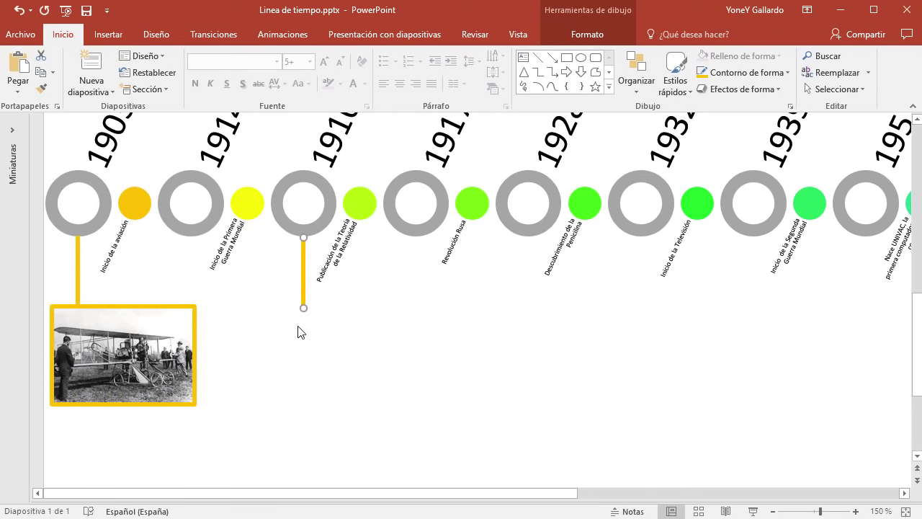
Nudge the 1916 line up, then lengthen it down to the photo's bottom edge.
key(ctrl+Up)
click(288, 362)
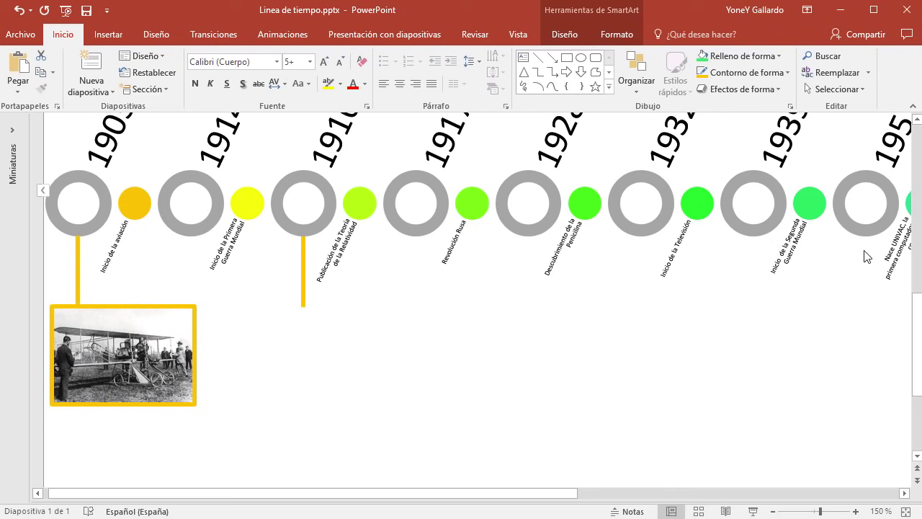
click(303, 272)
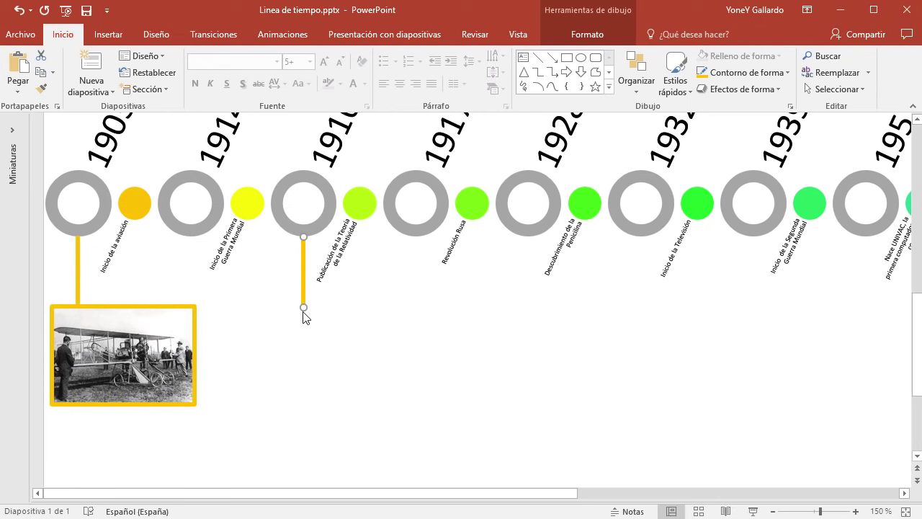
drag(301, 363, 299, 412)
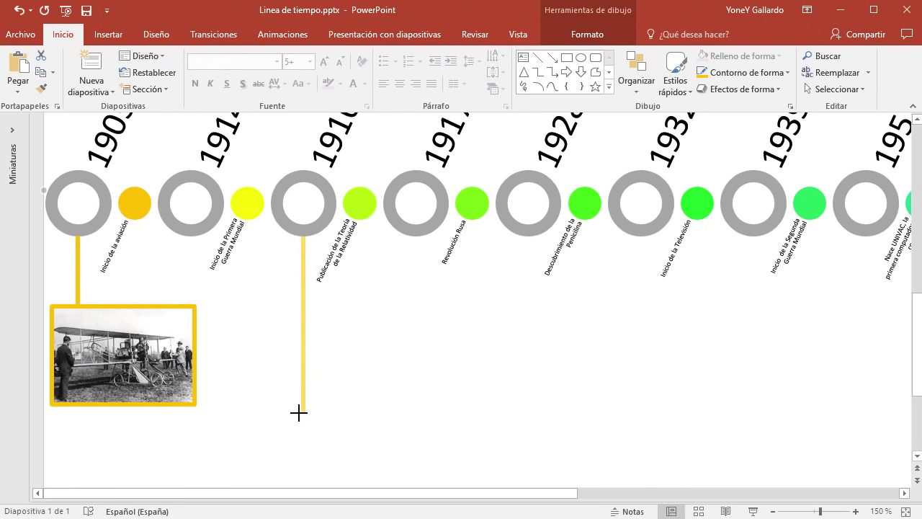
drag(299, 432, 299, 432)
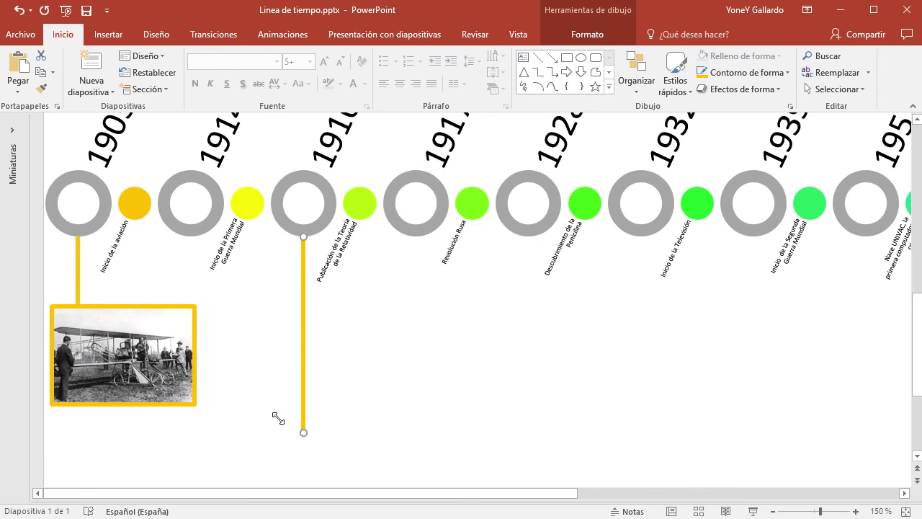
scroll(469, 393, down, 5)
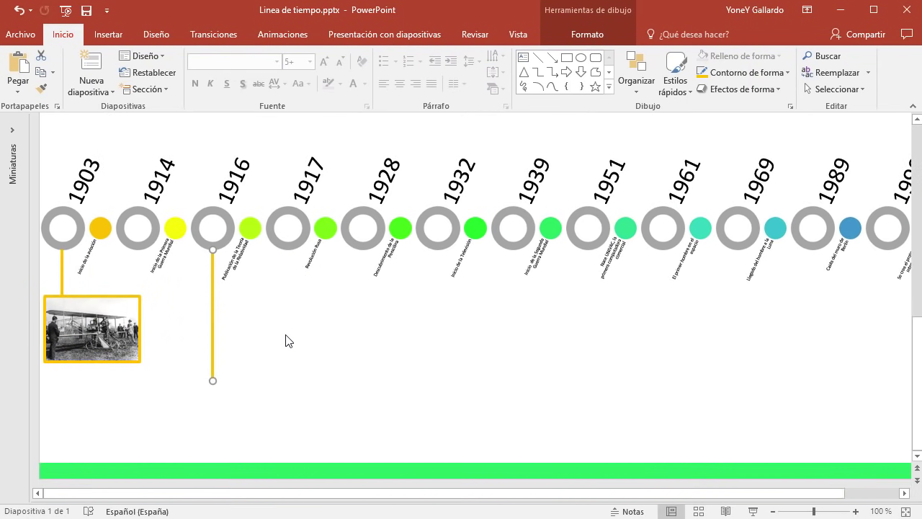
scroll(303, 357, down, 3)
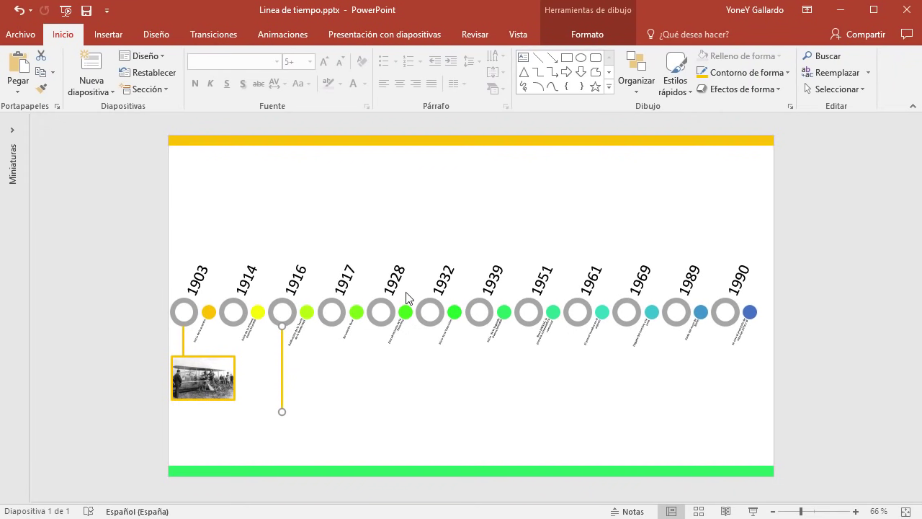
click(406, 292)
key(Up)
key(Up)
key(Up)
key(Up)
key(Up)
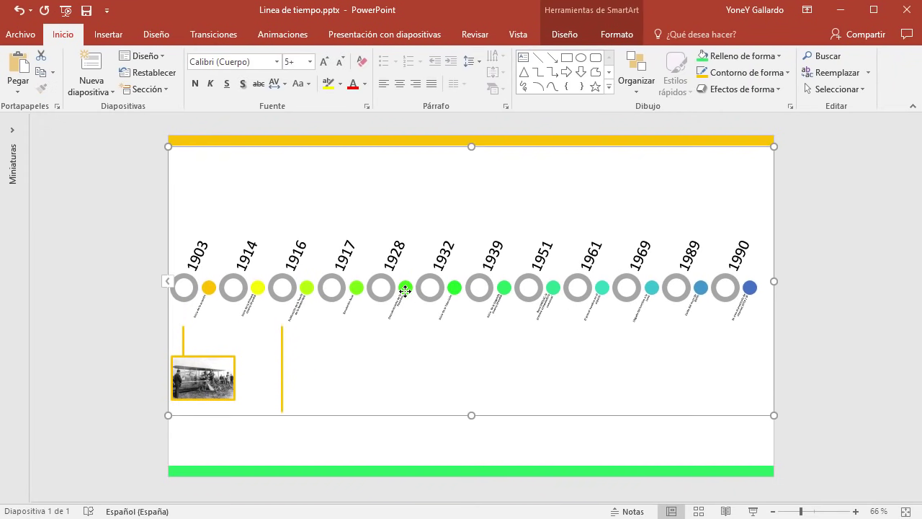
key(Down)
key(Down)
key(Down)
key(Down)
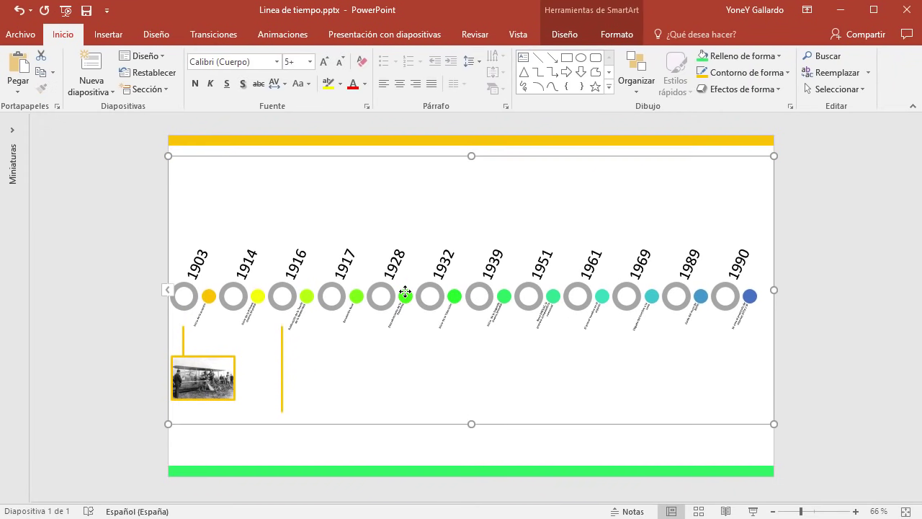
key(Down)
key(Down)
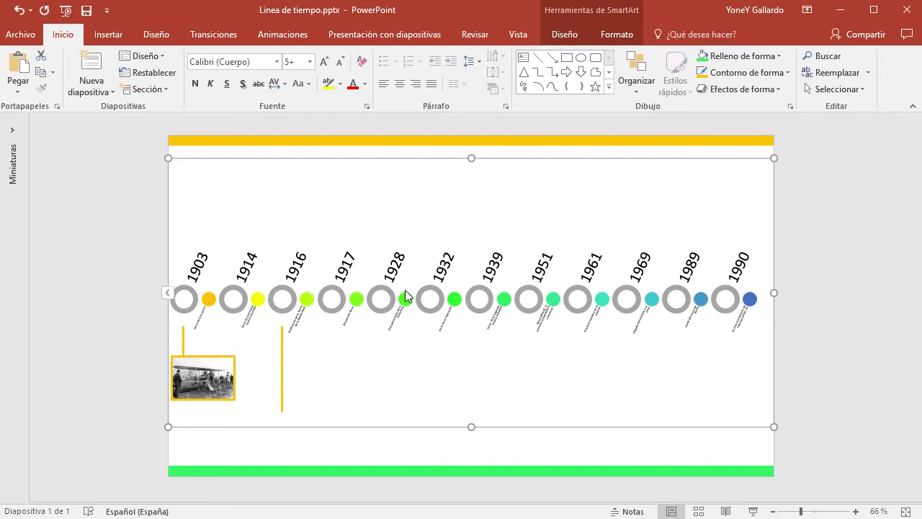
key(Up)
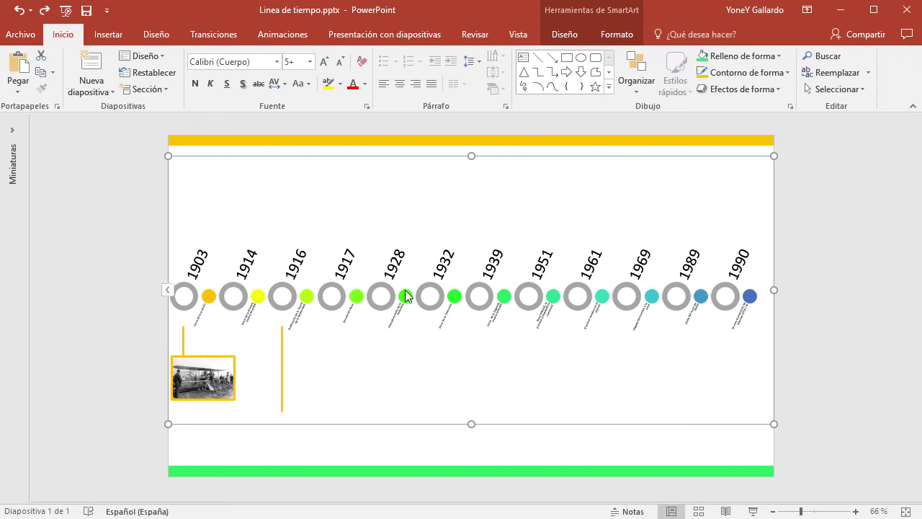
key(Down)
key(Down)
key(Down)
key(Down)
key(Down)
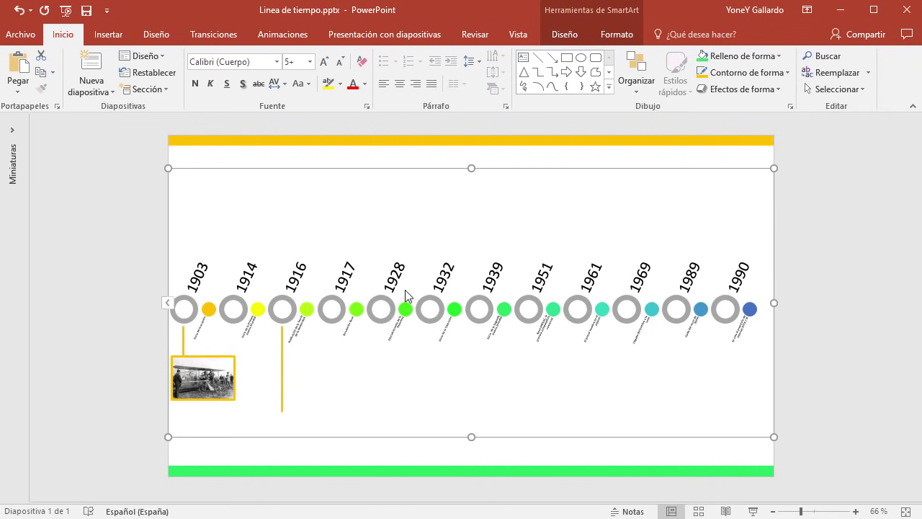
key(Down)
Copy the 1903 and 1916 connectors to hang under the 1928 and 1939 circles.
click(831, 319)
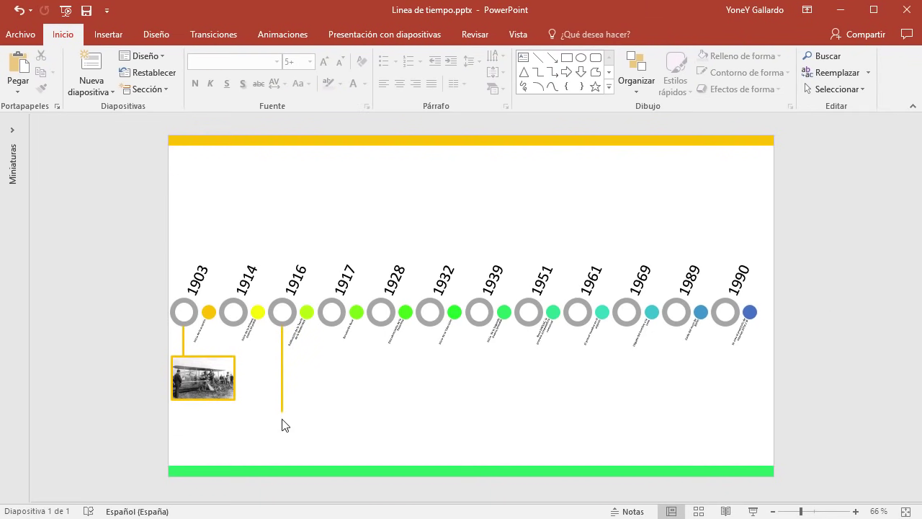
scroll(302, 469, up, 1)
scroll(303, 472, up, 2)
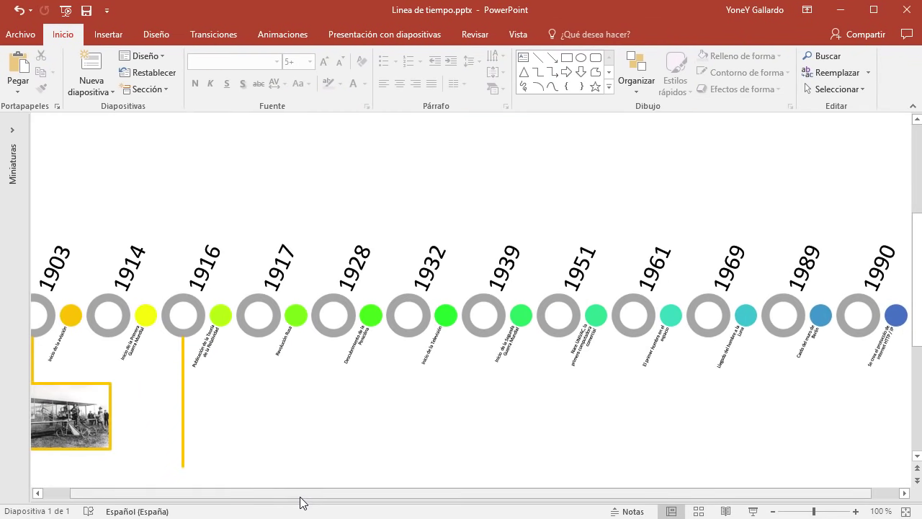
drag(209, 493, 182, 493)
scroll(400, 400, down, 1)
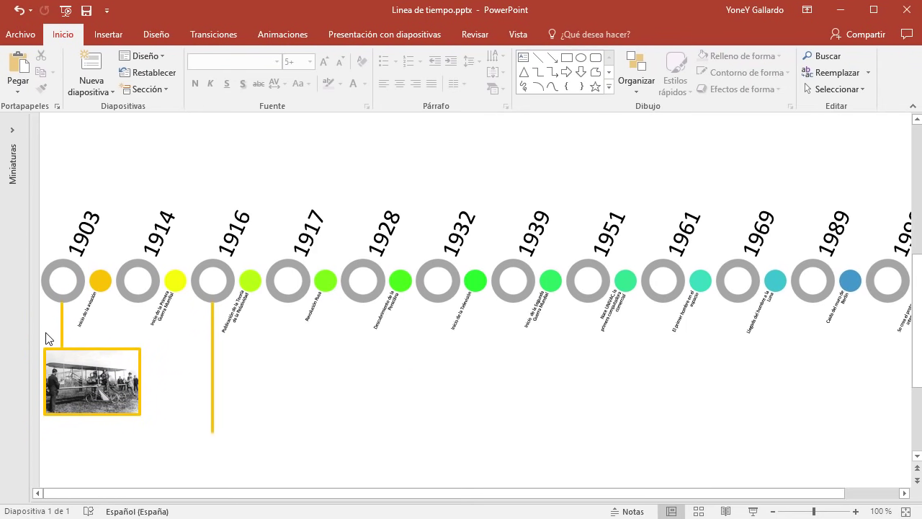
click(60, 317)
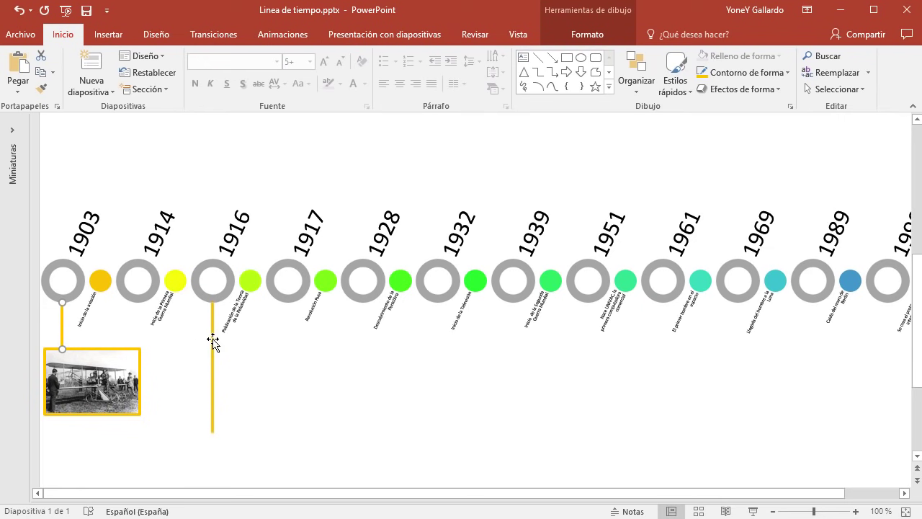
shift+click(213, 339)
drag(214, 347, 516, 347)
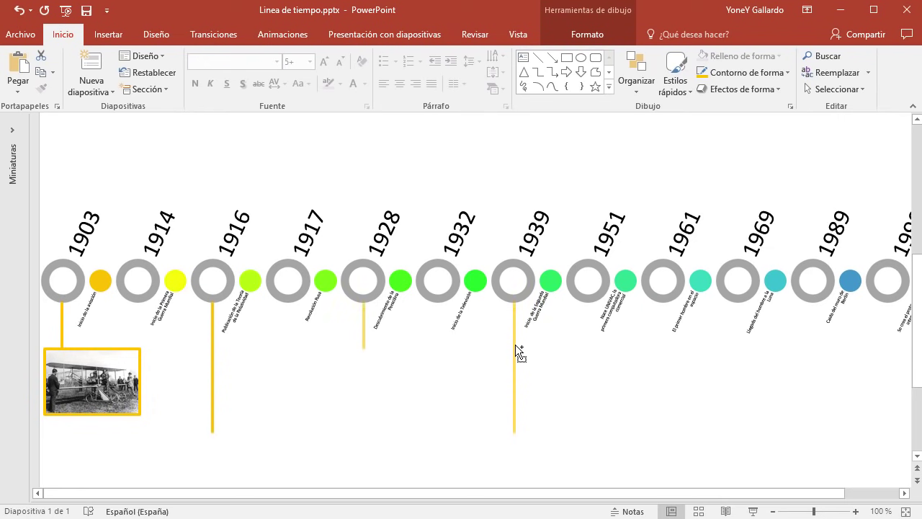
drag(515, 344, 515, 344)
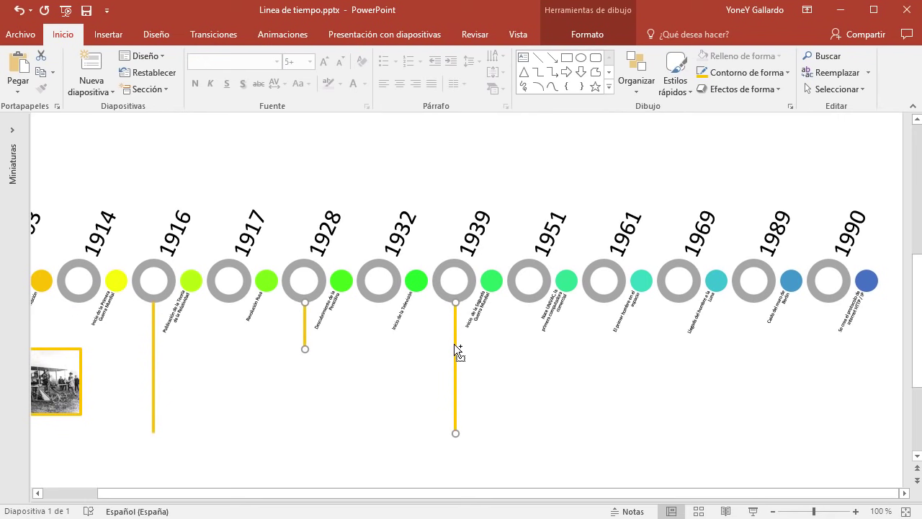
Copy the 1928 and 1939 connectors to sit under the 1961 and 1989 circles.
mouse_move(457, 348)
mouse_down()
mouse_move(726, 356)
mouse_move(755, 344)
mouse_up()
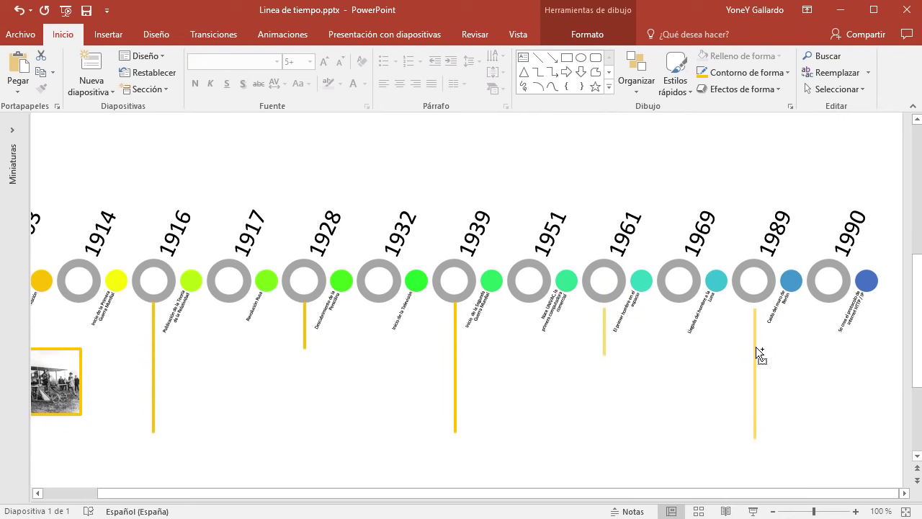
drag(756, 347, 758, 344)
click(826, 335)
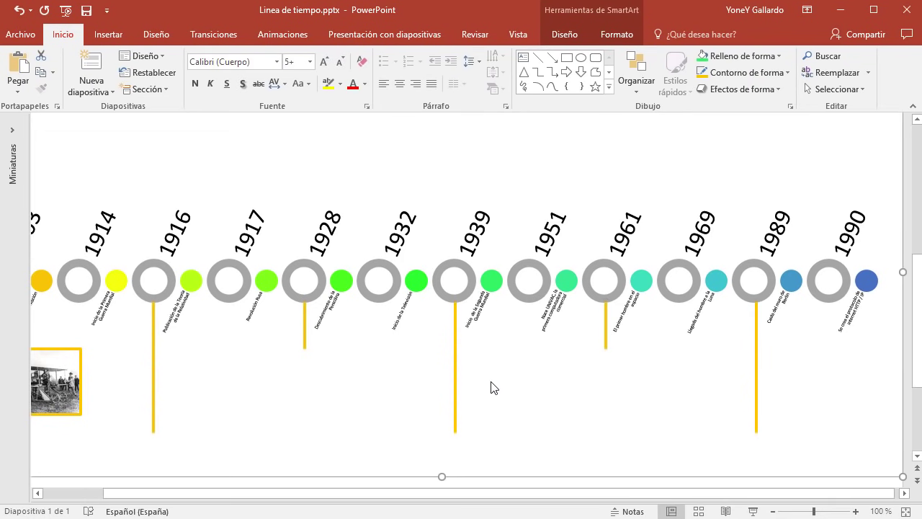
scroll(254, 416, down, 3)
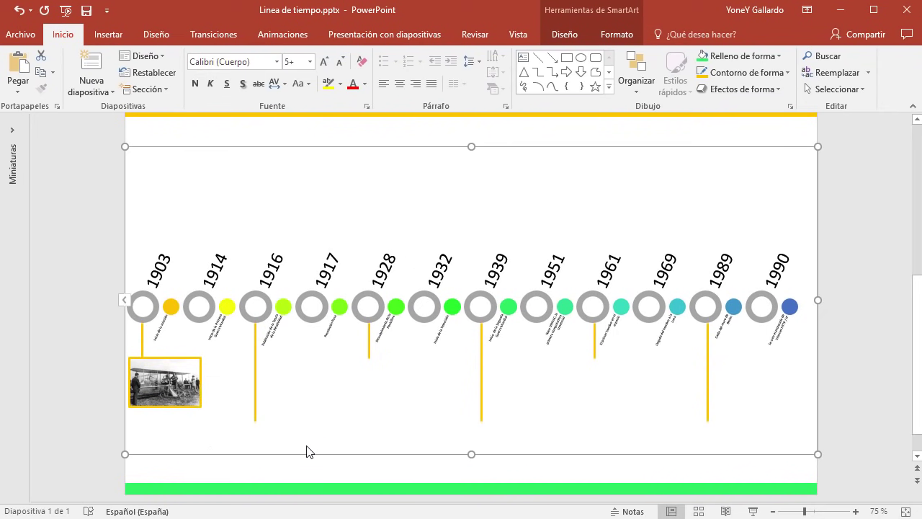
scroll(302, 453, up, 3)
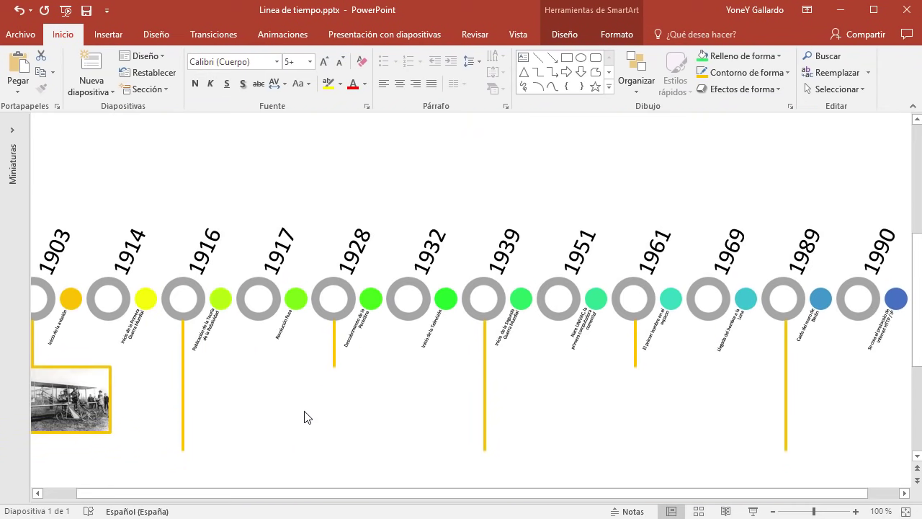
Recolour the 1916 connector lime and the 1928 connector green to match their dots.
click(186, 375)
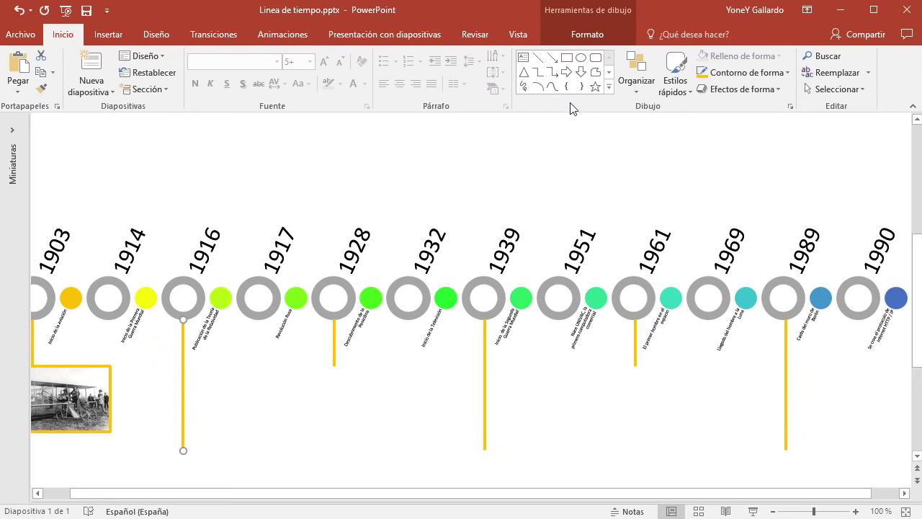
click(609, 30)
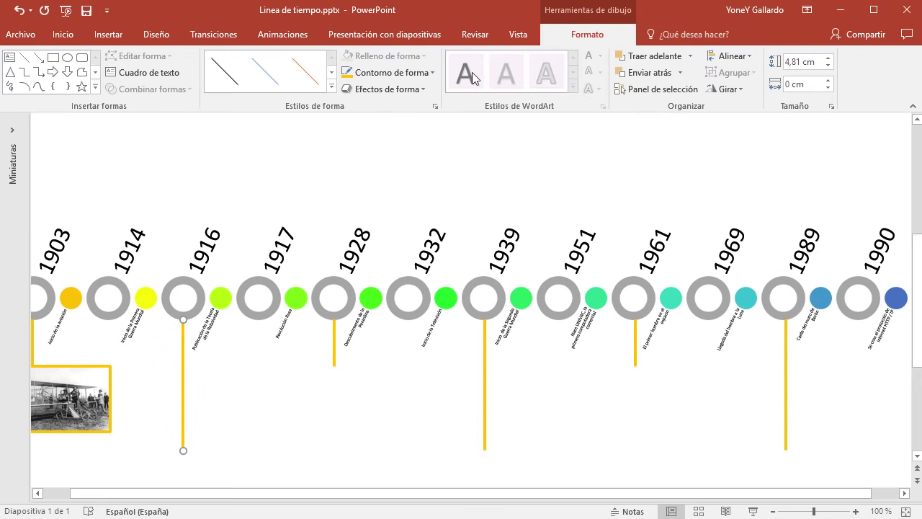
click(431, 73)
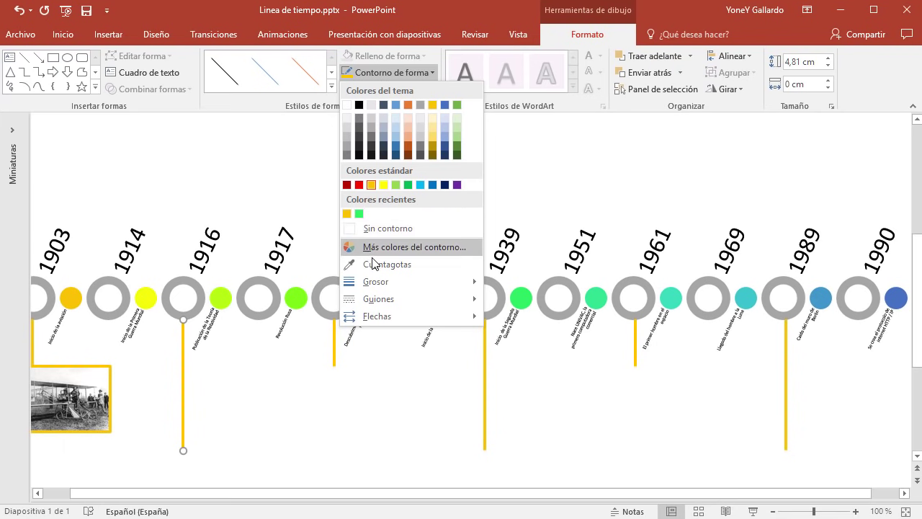
key(Escape)
click(221, 297)
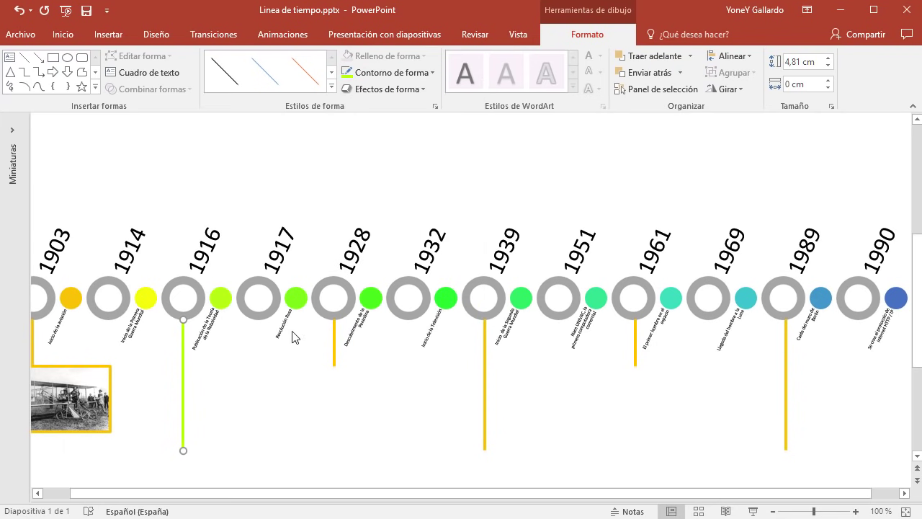
click(334, 339)
click(409, 73)
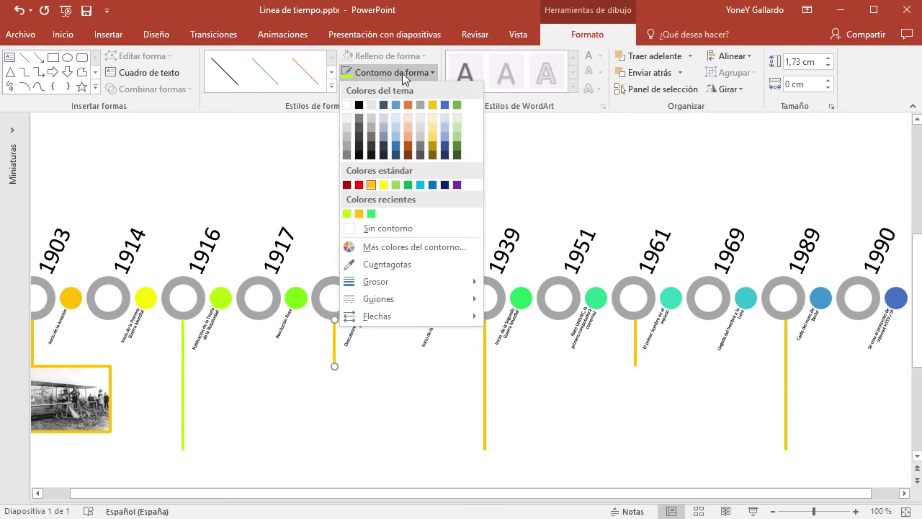
click(393, 265)
click(370, 297)
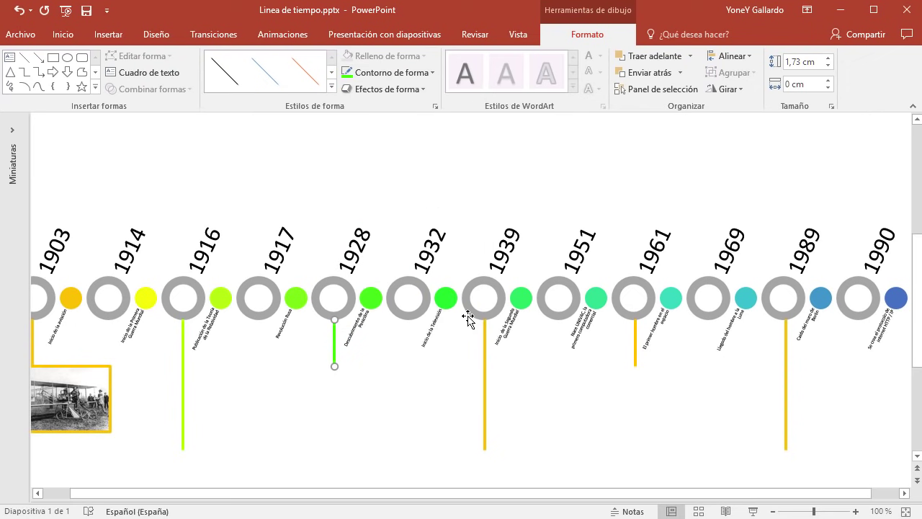
Recolour the 1939 connector green and the 1961 connector teal from their dots.
click(484, 351)
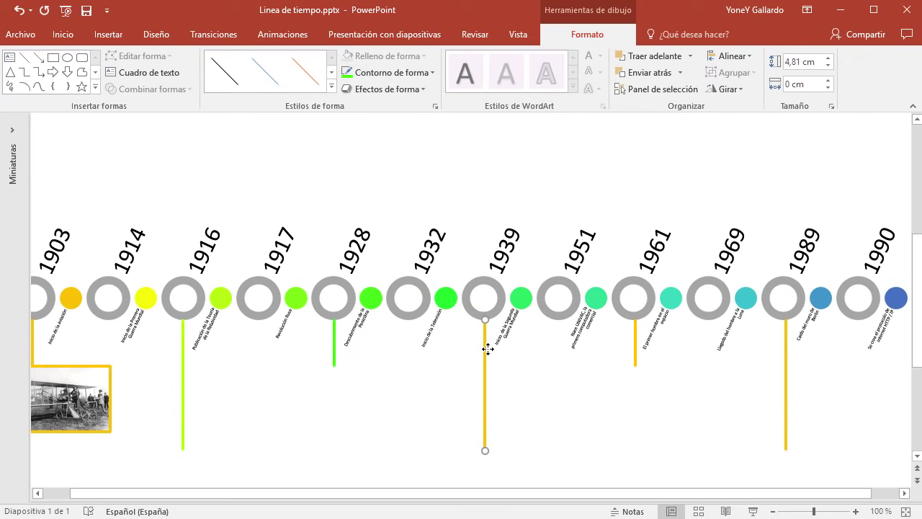
click(402, 72)
click(392, 265)
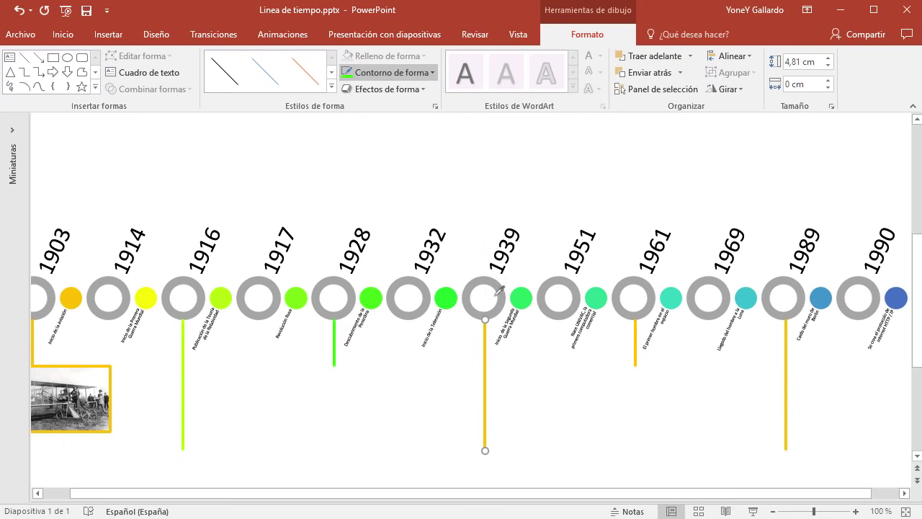
click(520, 297)
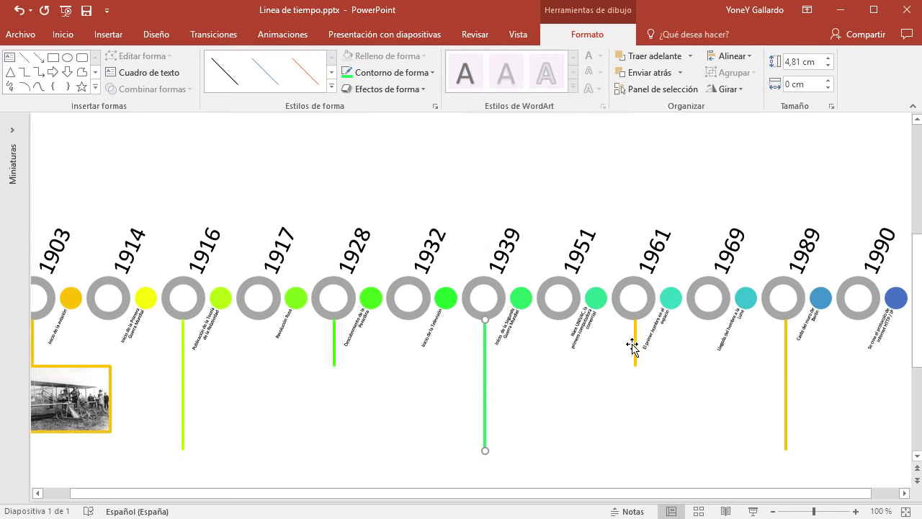
click(635, 344)
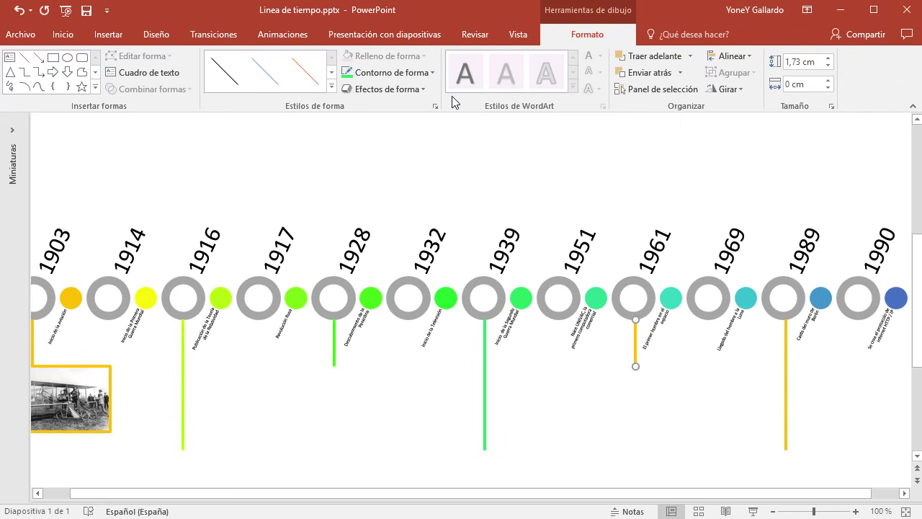
click(431, 72)
mouse_move(376, 282)
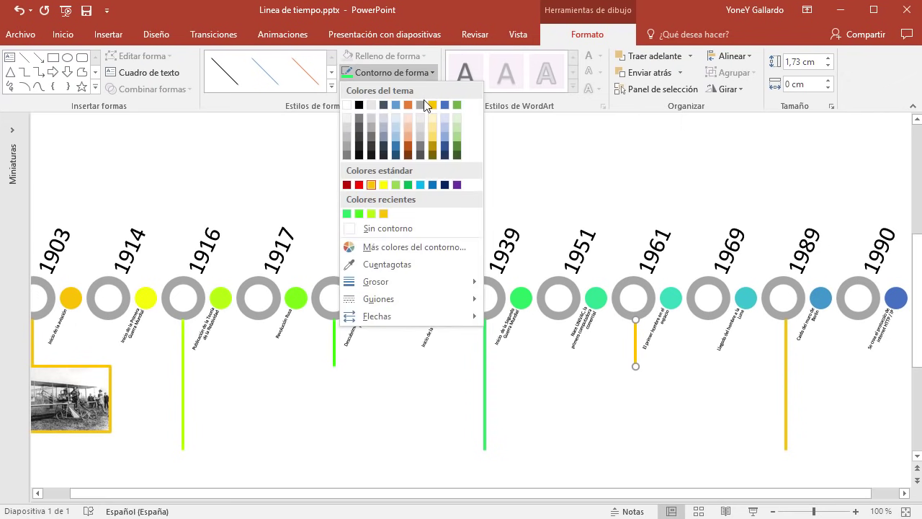
click(392, 264)
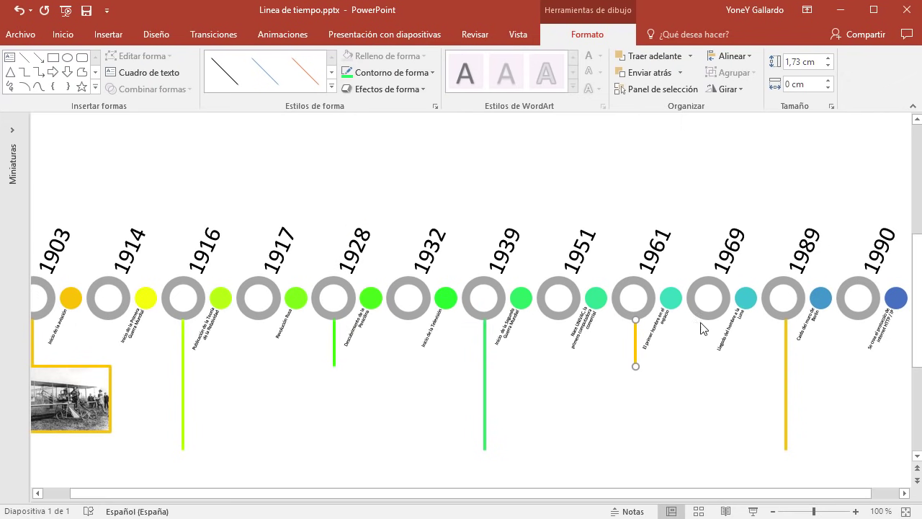
click(670, 297)
Recolour the 1989 connector blue from its dot, then select the 1903 connector.
click(789, 365)
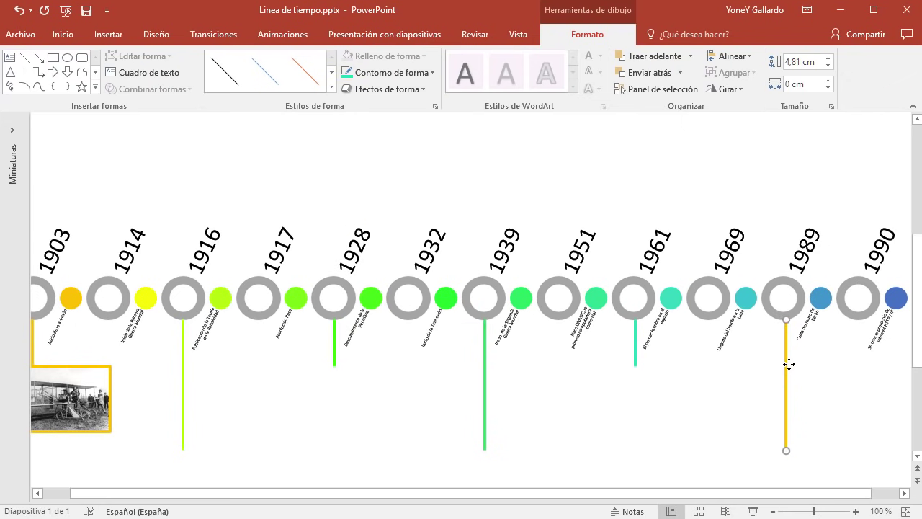
click(399, 72)
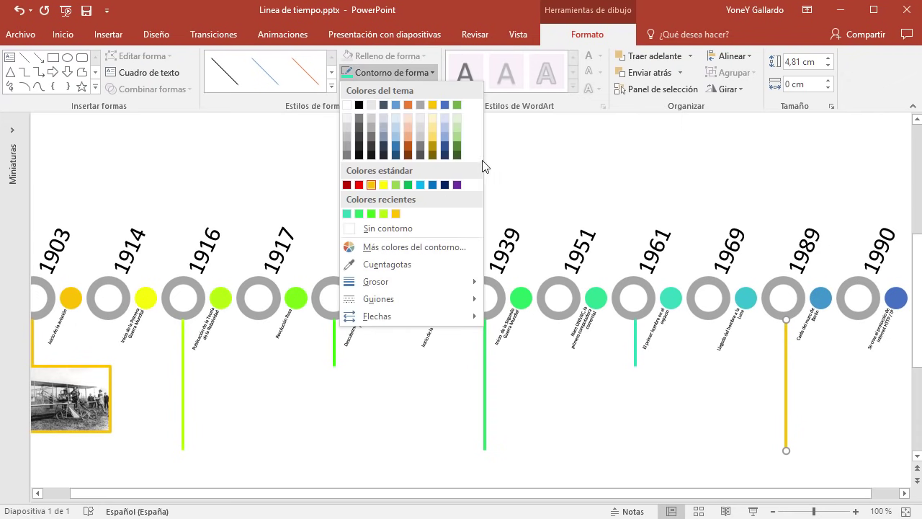
click(387, 264)
click(821, 298)
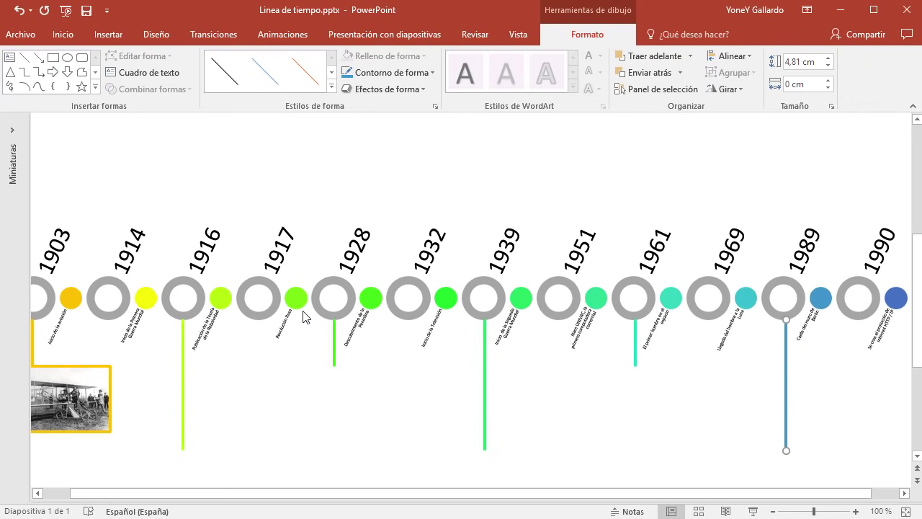
scroll(484, 333, down, 3)
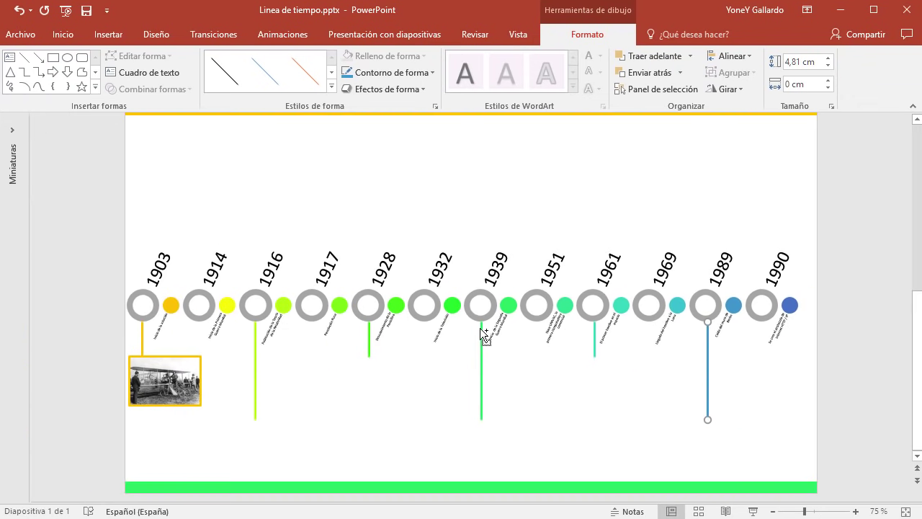
click(143, 337)
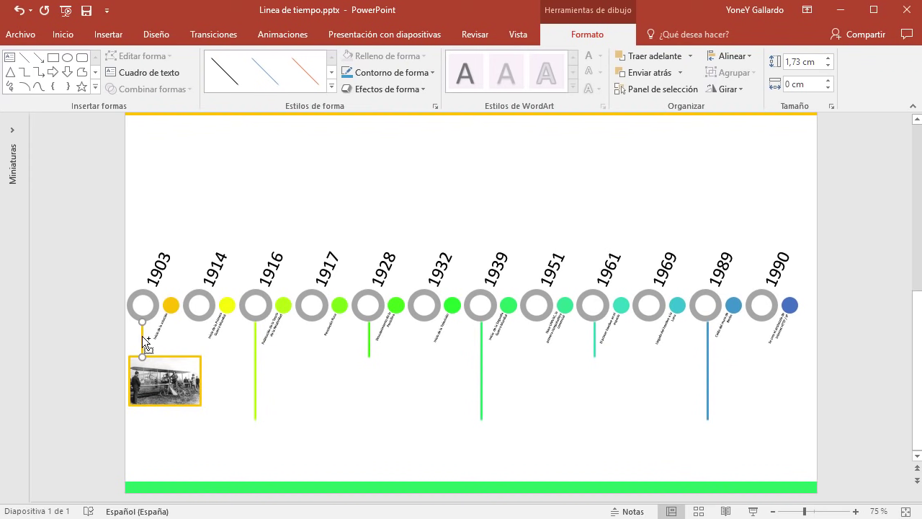
Place a short yellow connector copy above 1914 and a tall lime copy above 1917.
mouse_move(144, 335)
mouse_down()
mouse_move(206, 259)
mouse_move(208, 272)
mouse_up()
drag(206, 274, 207, 273)
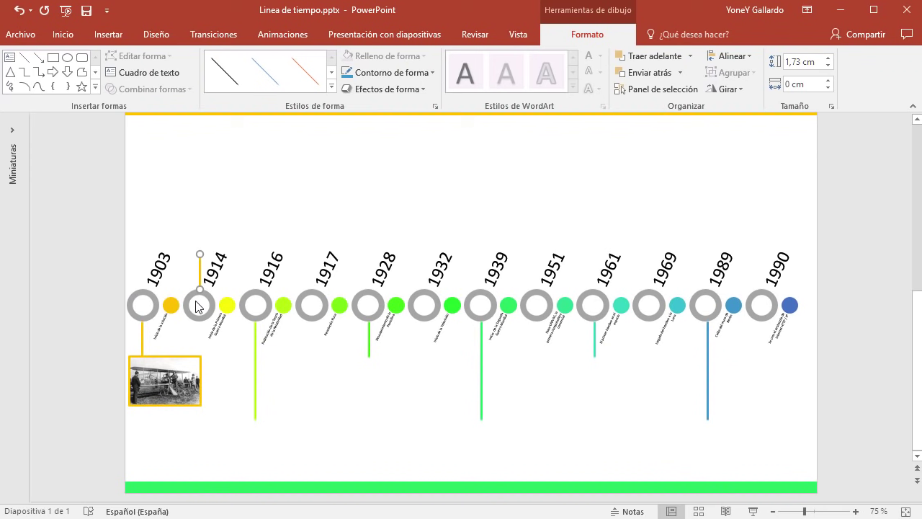
click(257, 348)
mouse_move(258, 348)
mouse_down()
mouse_move(260, 355)
mouse_move(257, 222)
mouse_move(313, 219)
mouse_up()
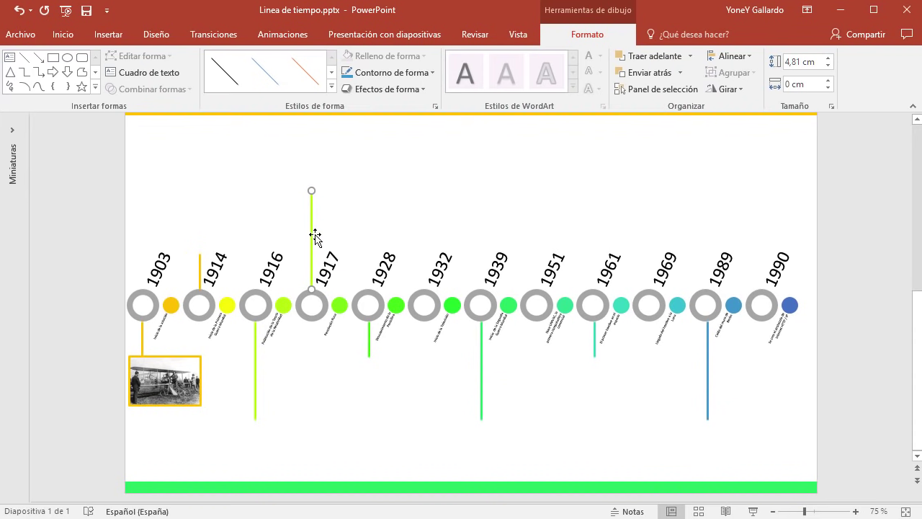
click(63, 36)
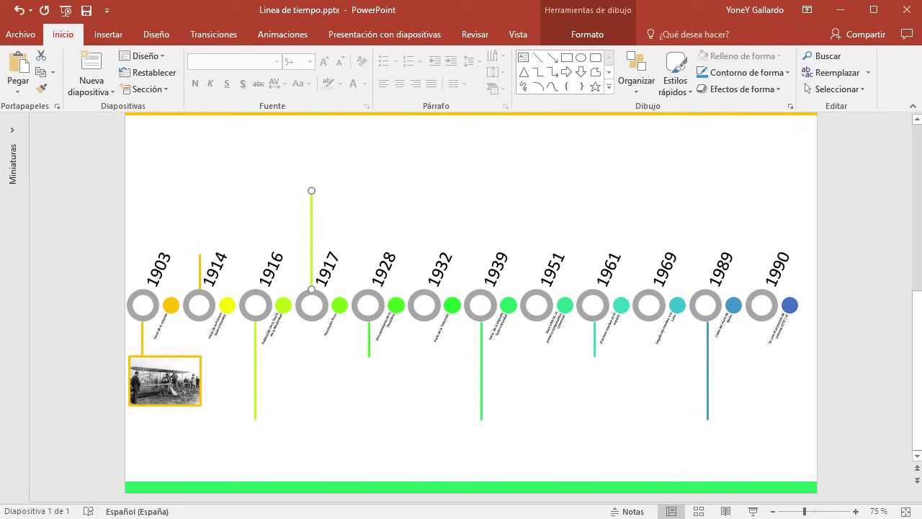
key(alt+Tab)
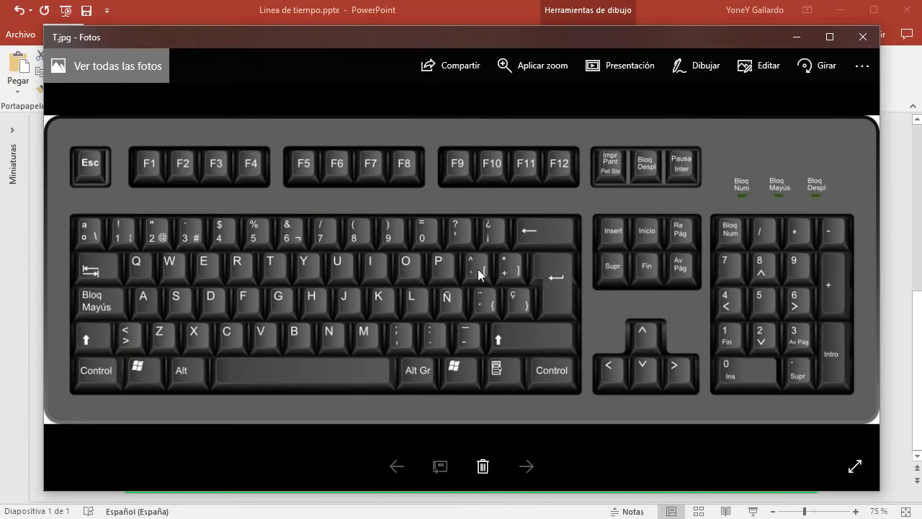
click(796, 37)
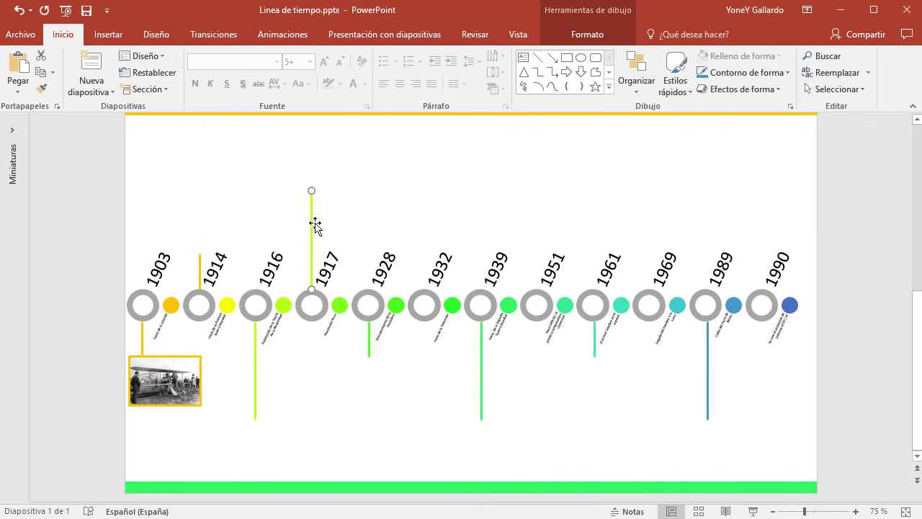
Adjust the top ends of the lines above 1914 and 1917 to their new heights.
click(200, 264)
ctrl+click(314, 229)
click(360, 205)
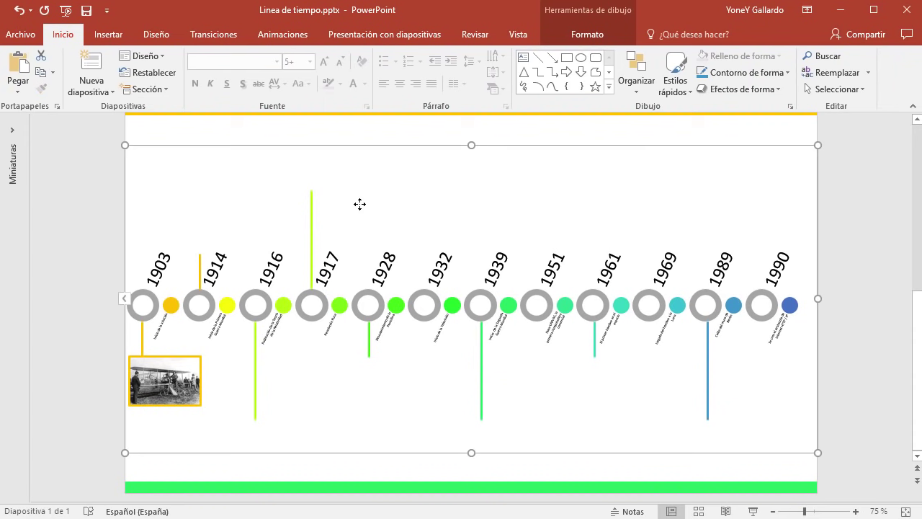
click(313, 201)
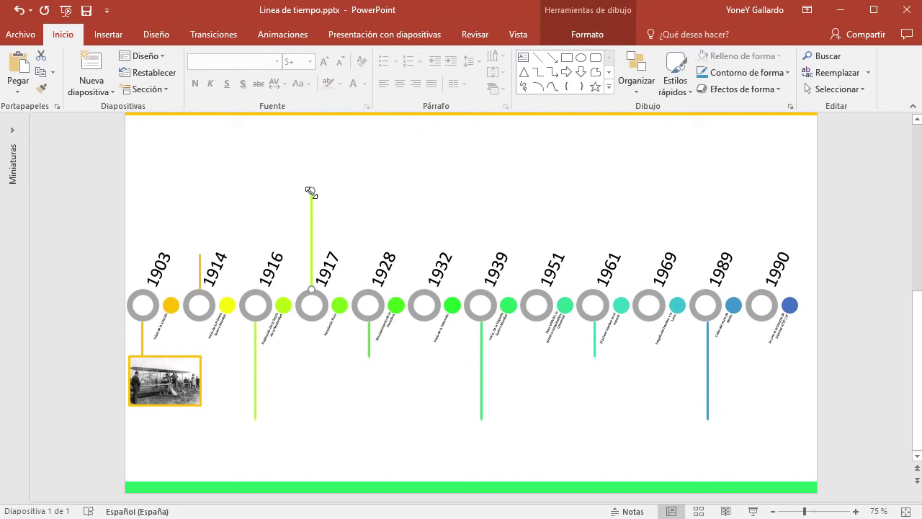
drag(311, 192, 311, 213)
click(198, 269)
drag(202, 256, 203, 245)
drag(203, 245, 204, 245)
click(311, 231)
drag(311, 219, 312, 214)
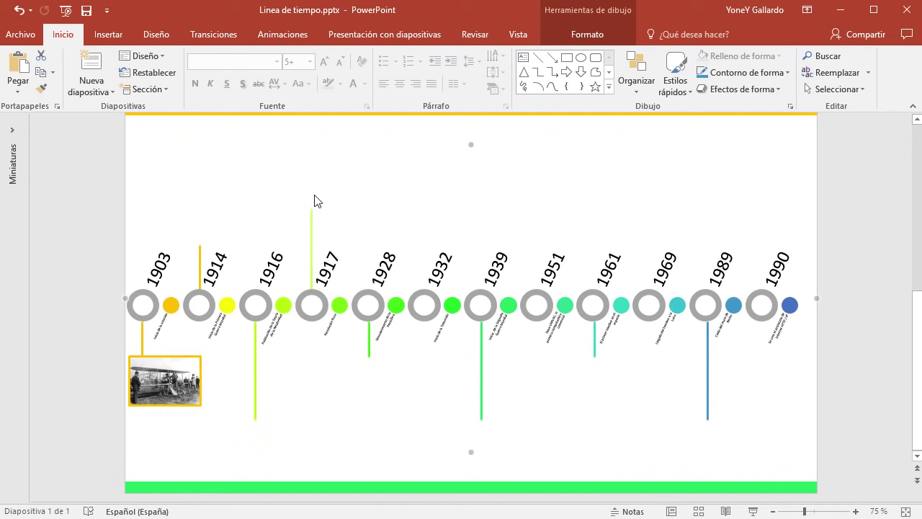
click(314, 202)
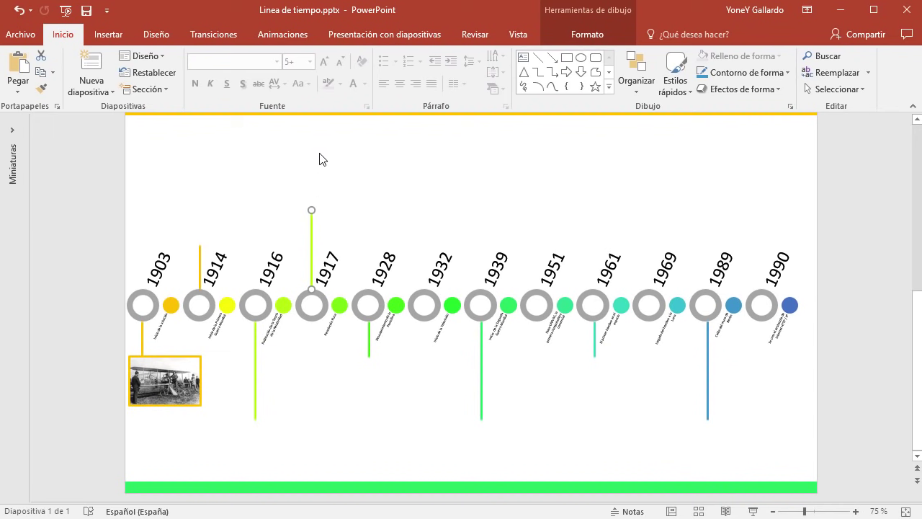
Copy the 1914 and 1917 line pair above 1932/1951 and 1969/1990.
click(201, 263)
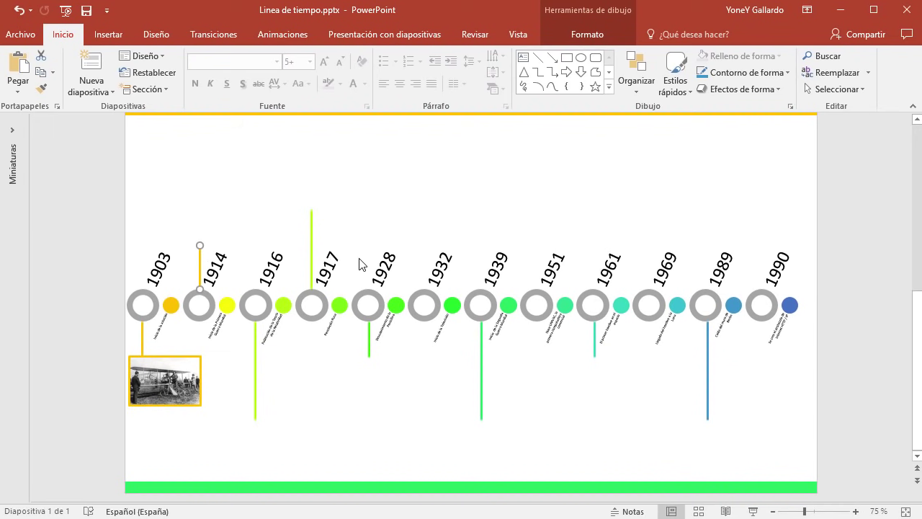
shift+click(316, 236)
drag(315, 235, 495, 226)
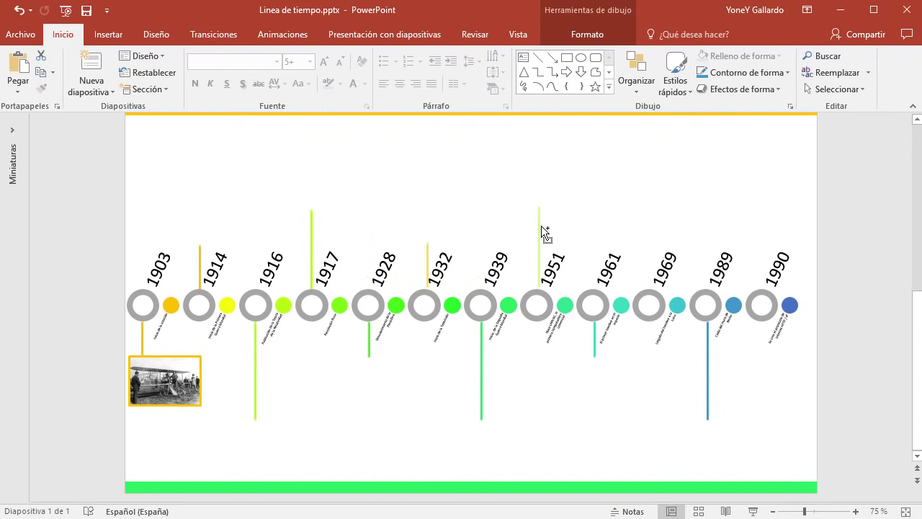
drag(496, 226, 543, 233)
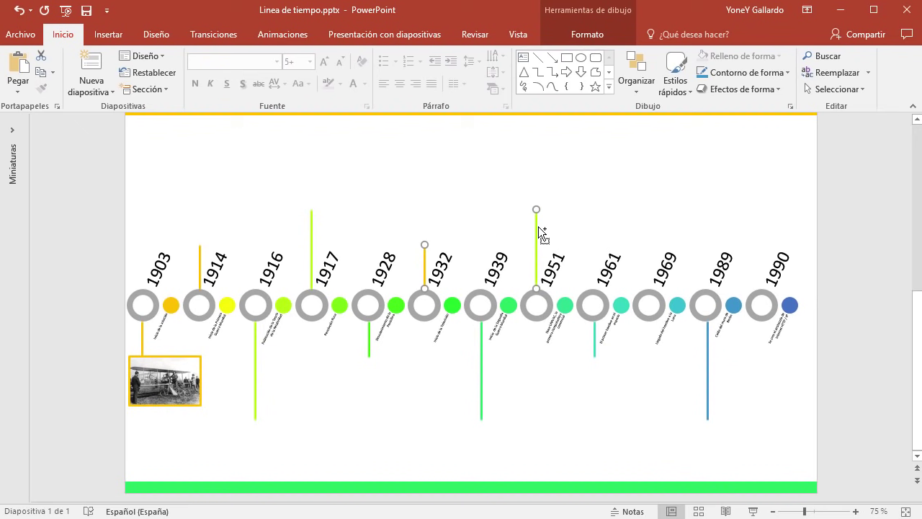
drag(543, 234, 769, 237)
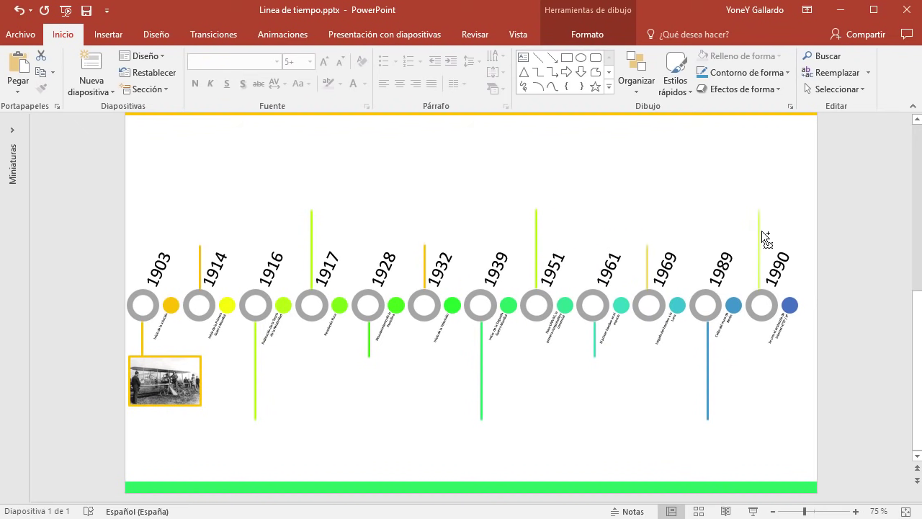
drag(766, 233, 763, 233)
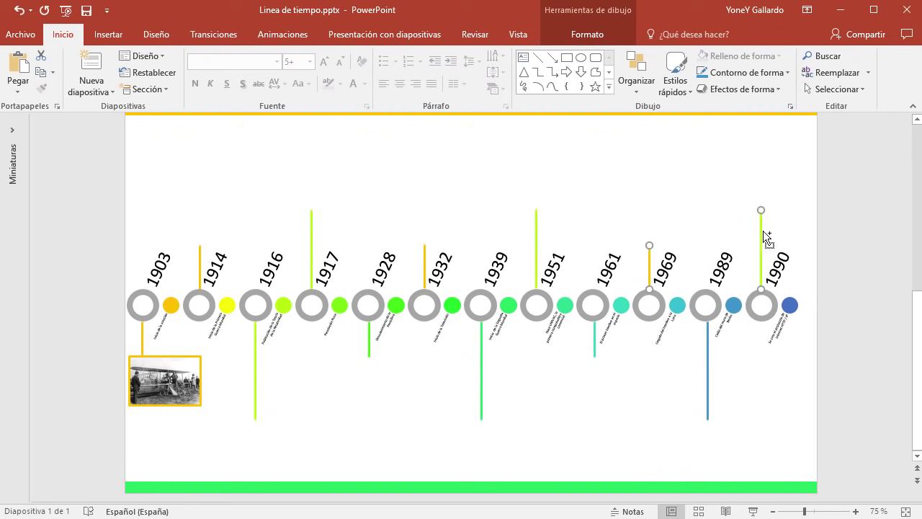
click(858, 406)
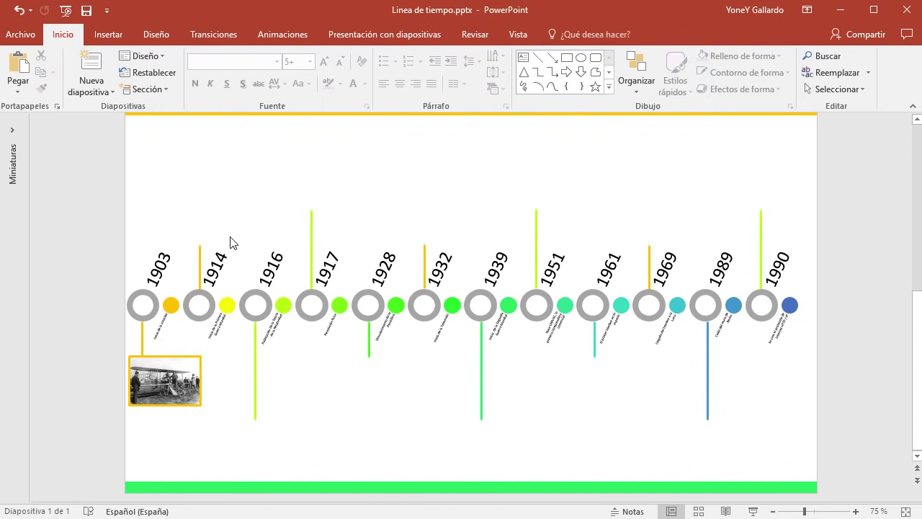
Recolour the line above 1914 yellow with the eyedropper from its dot.
ctrl+scroll(234, 425, up, 2)
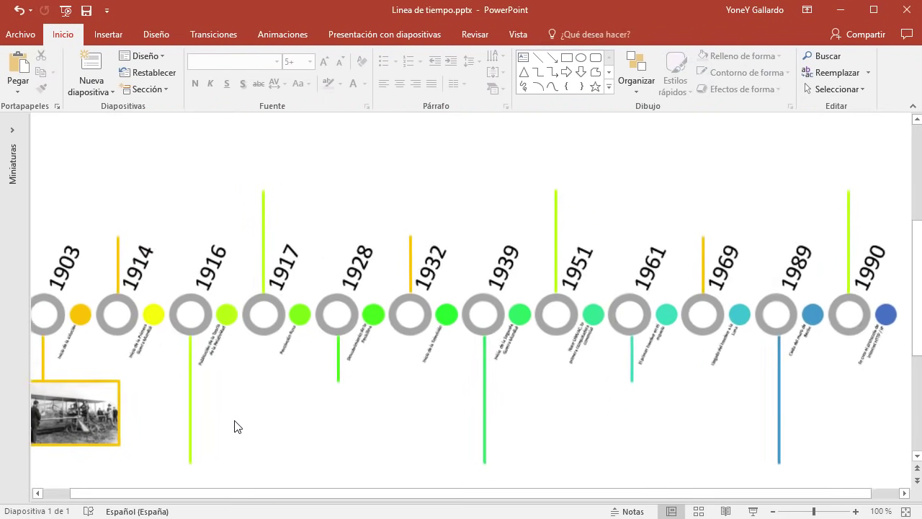
click(110, 249)
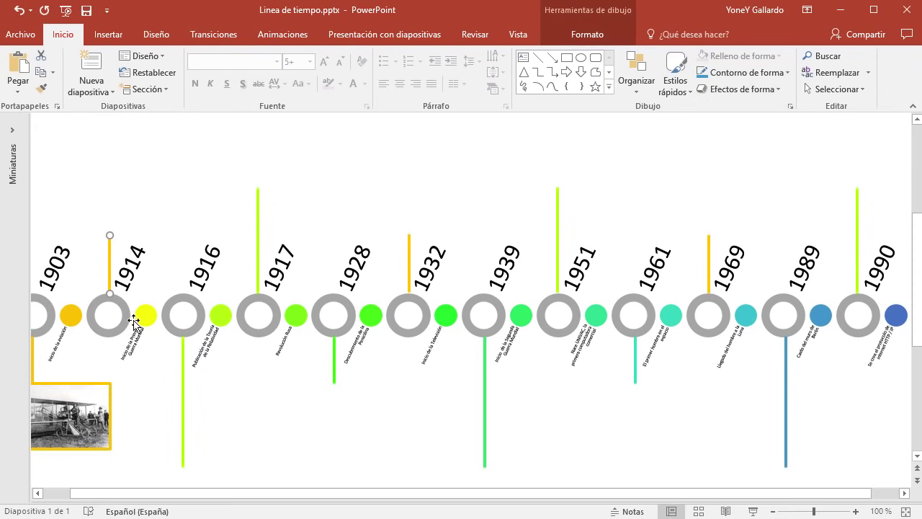
click(605, 38)
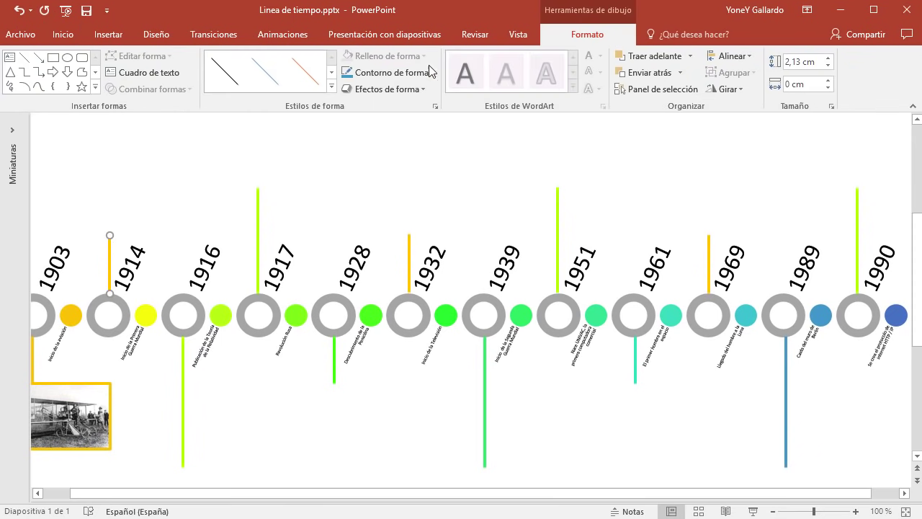
click(396, 72)
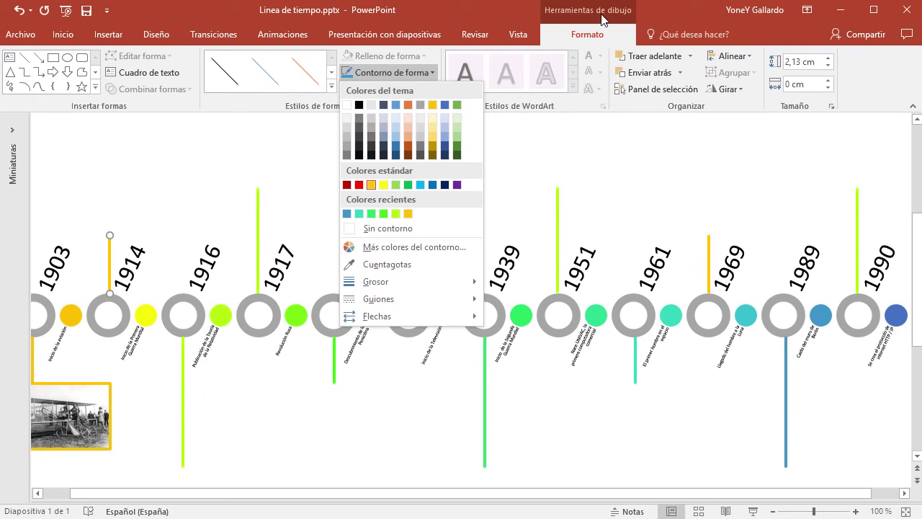
click(595, 40)
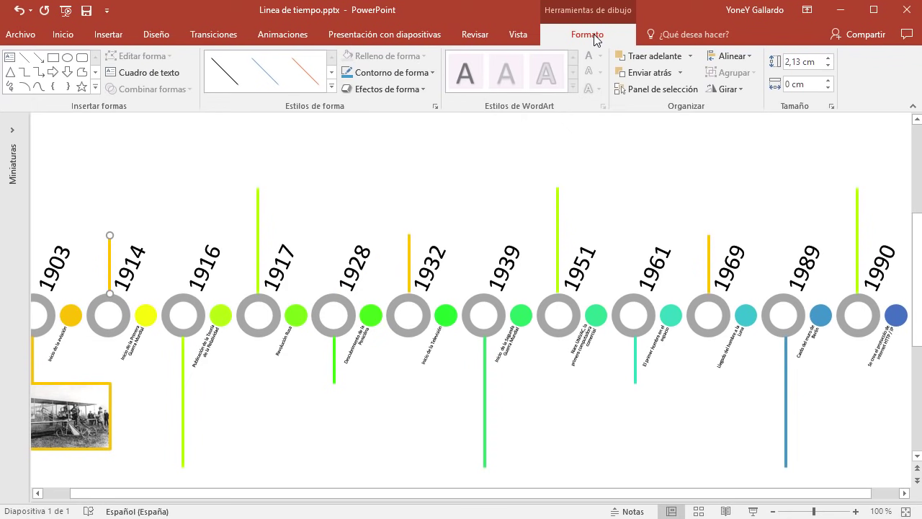
click(427, 72)
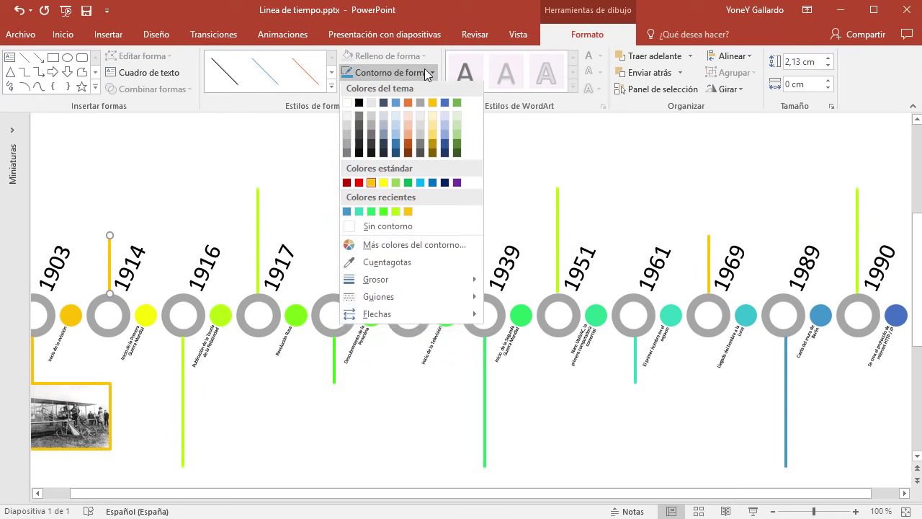
click(387, 263)
click(145, 311)
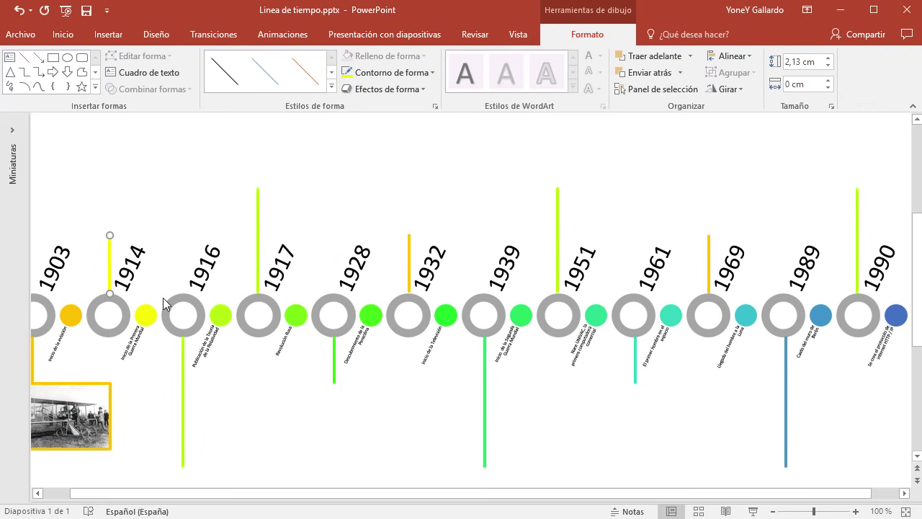
Recolour the lines above 1917 and 1932 green to match their dots.
click(258, 247)
click(431, 73)
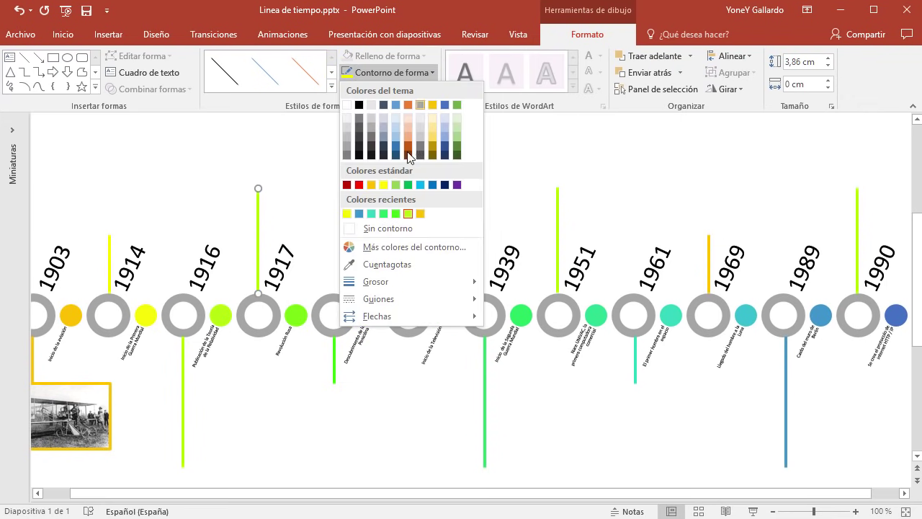
click(389, 265)
click(298, 313)
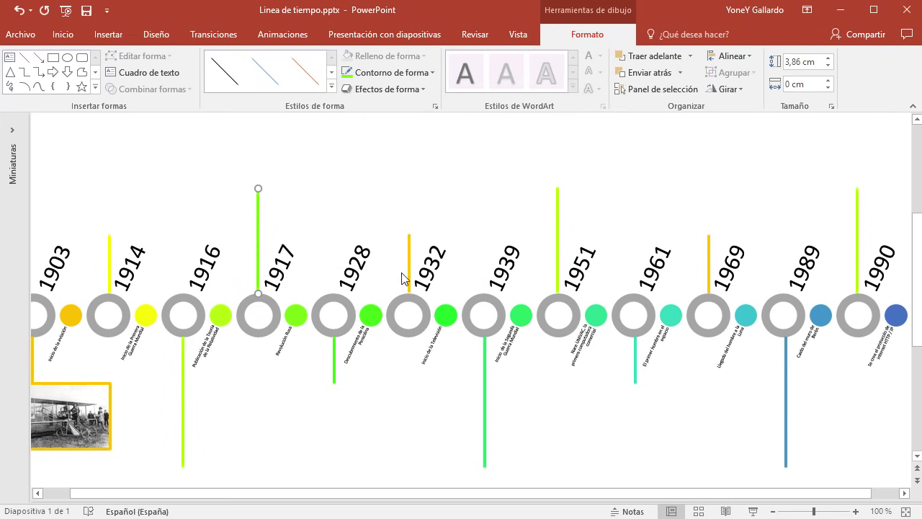
click(408, 261)
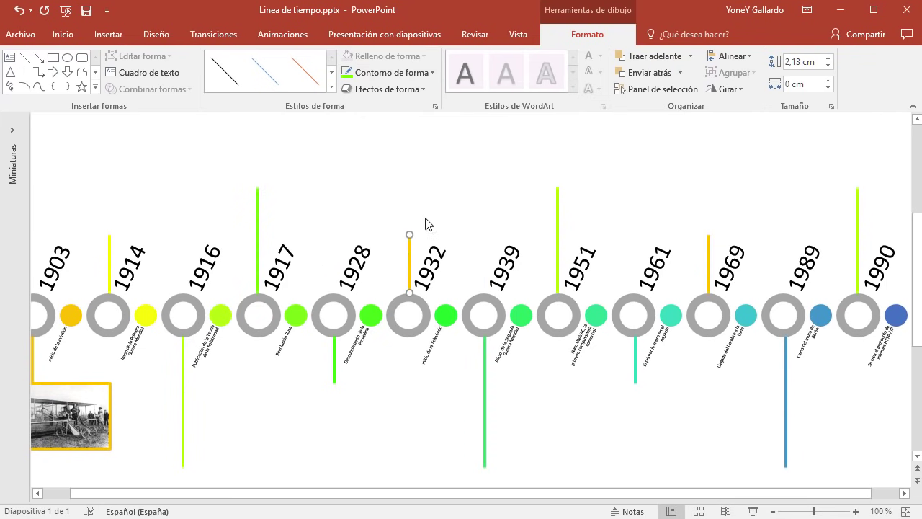
click(432, 73)
click(408, 265)
click(446, 315)
Recolour the line above 1951 teal-green and above 1969 cyan from their dots.
click(554, 232)
click(430, 72)
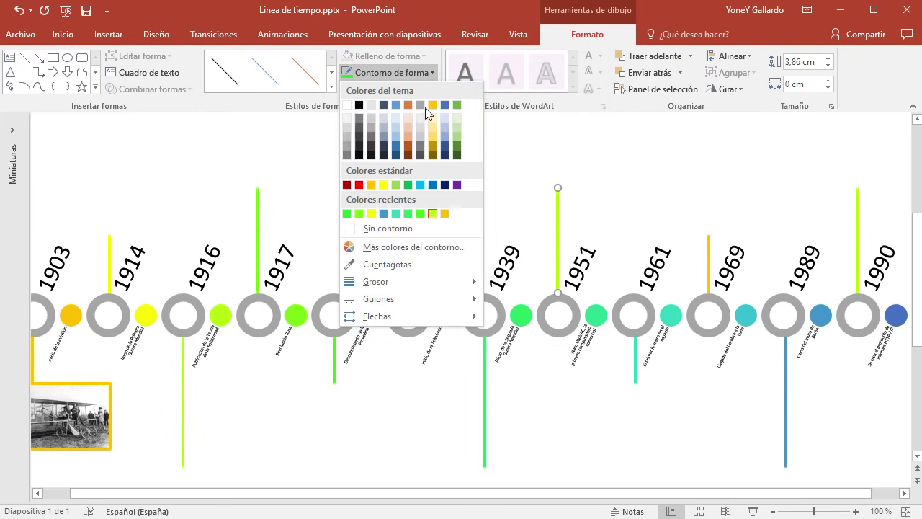
click(405, 264)
click(596, 315)
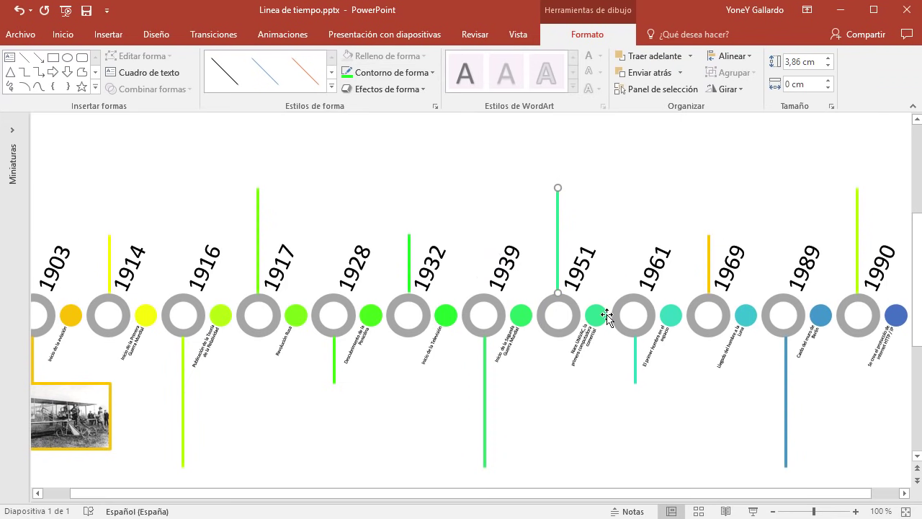
click(709, 260)
click(431, 73)
click(416, 259)
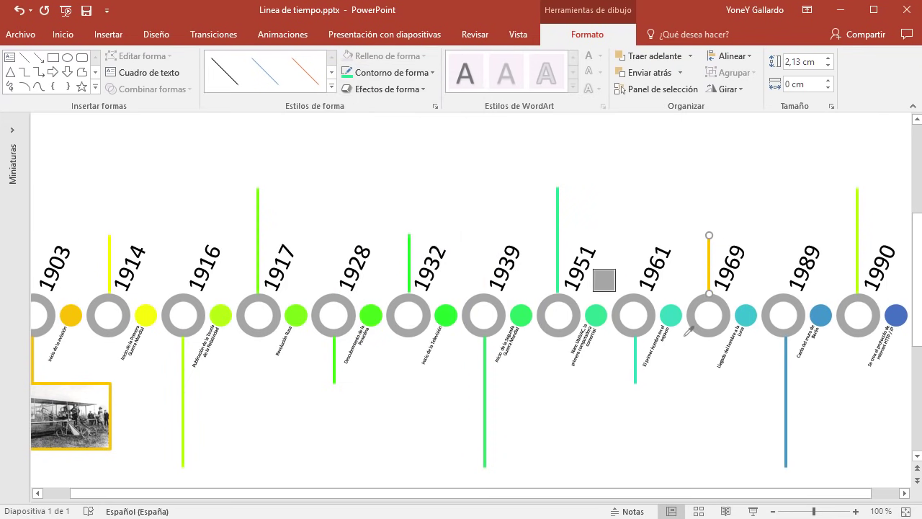
click(747, 315)
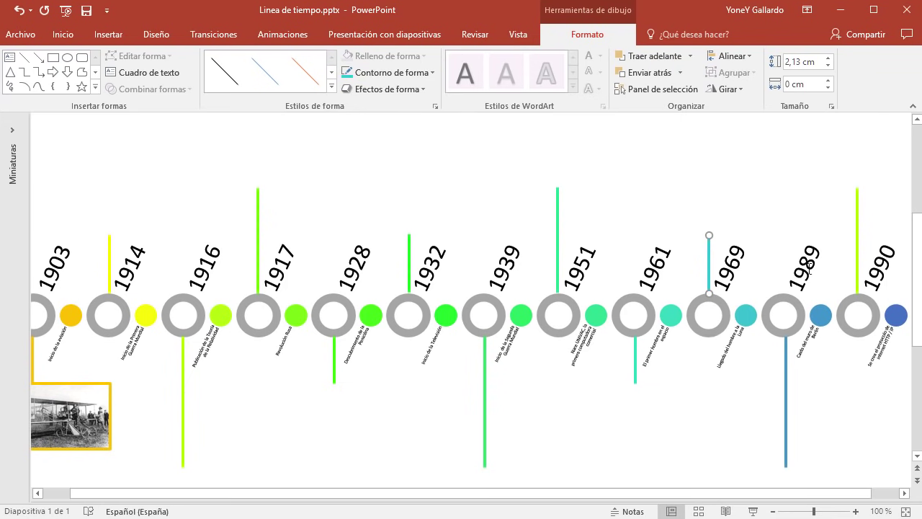
Recolour the line above 1990 blue to match its dot.
click(857, 243)
click(398, 72)
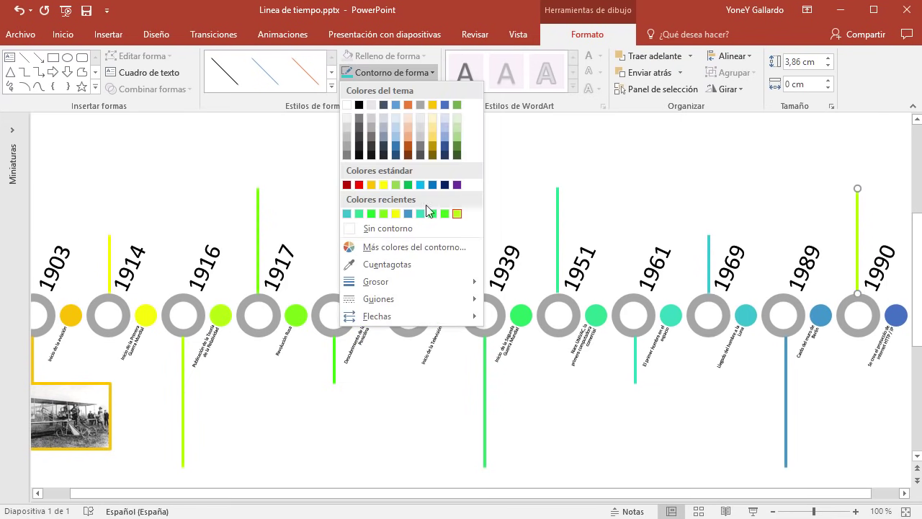
click(444, 263)
click(895, 317)
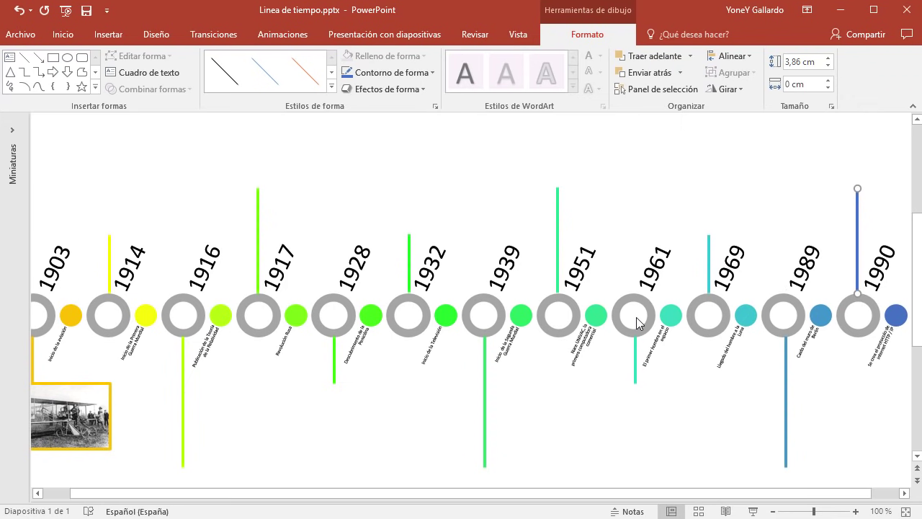
scroll(637, 323, down, 3)
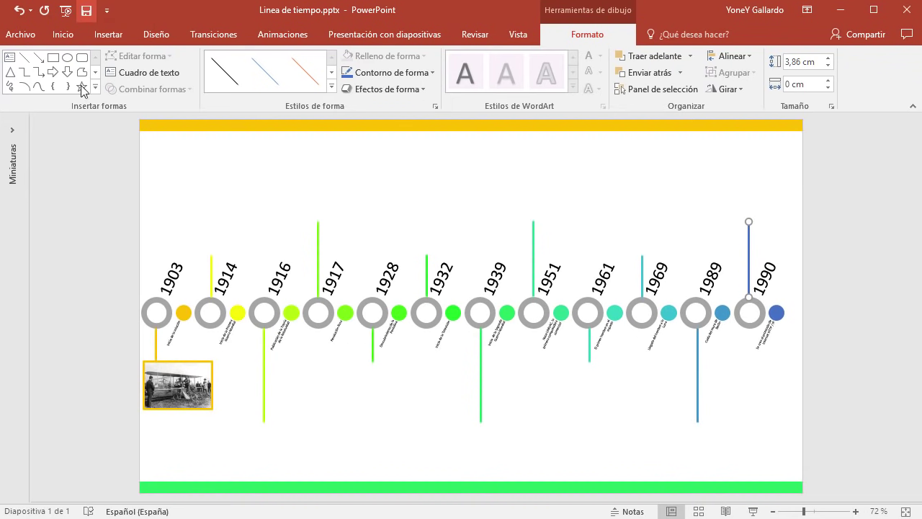
click(91, 202)
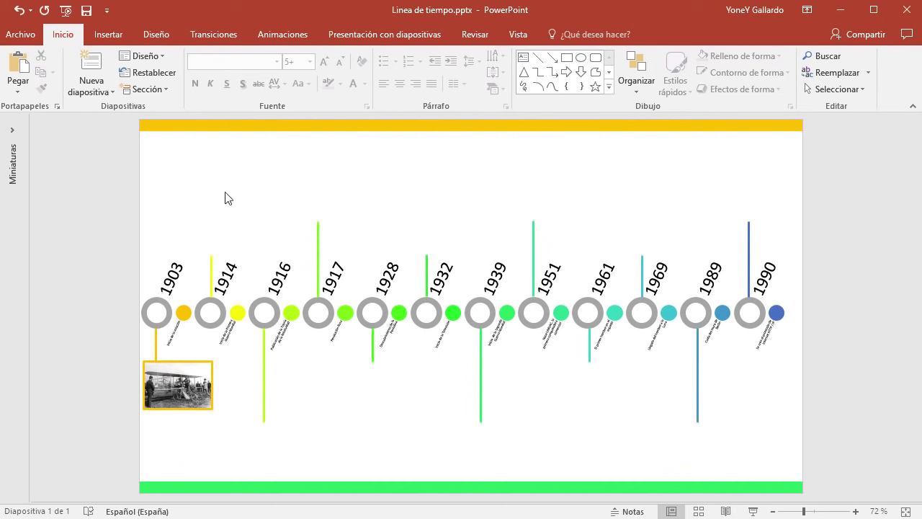
Insert the 02.jpg artillery photo, shrink it to about 2.39 × 3.59 cm, and place it atop the 1914 line.
click(115, 36)
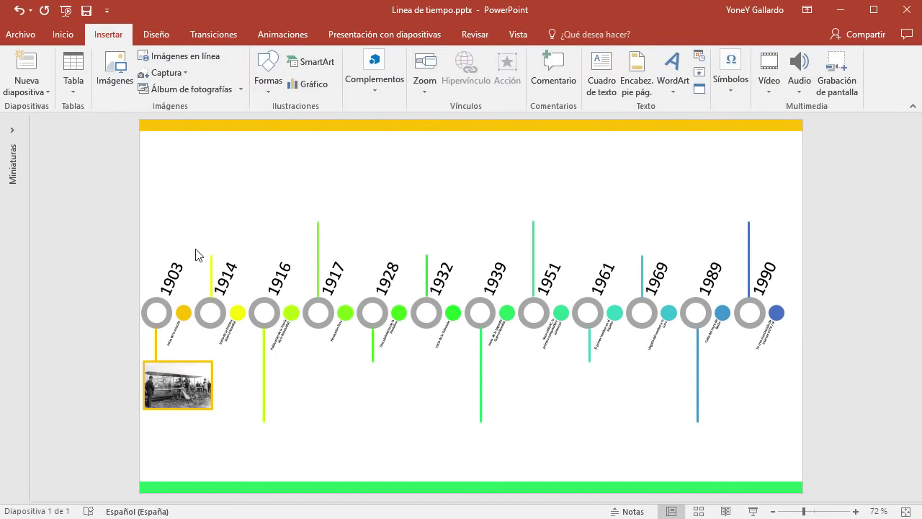
click(116, 66)
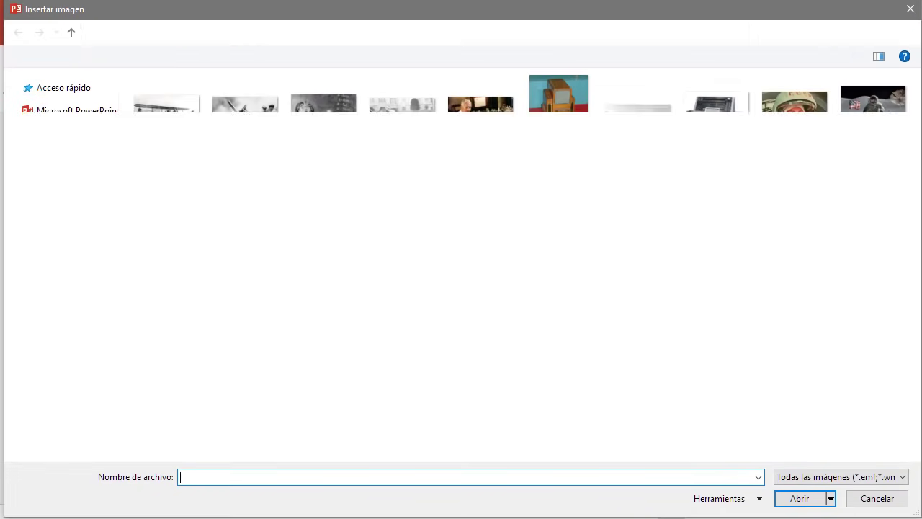
click(252, 122)
double_click(252, 122)
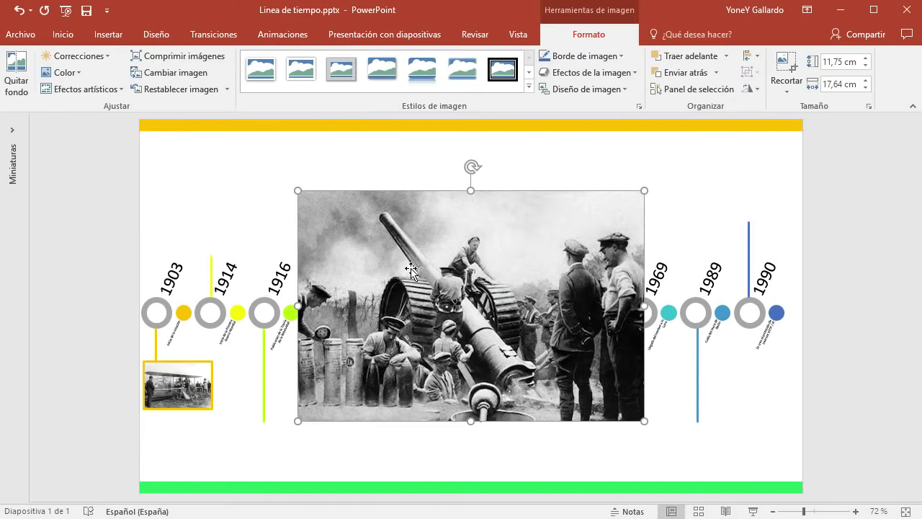
mouse_move(644, 417)
mouse_down()
mouse_move(391, 245)
mouse_move(224, 208)
mouse_up()
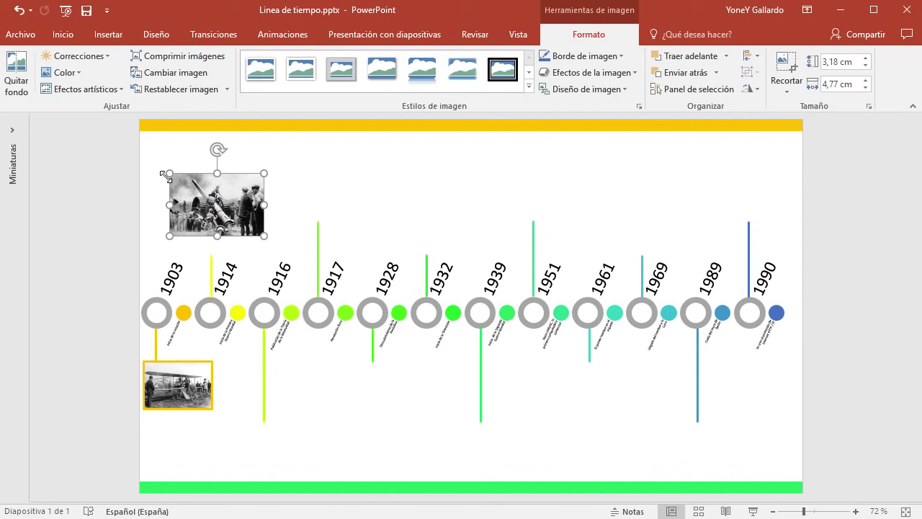
drag(178, 176, 192, 186)
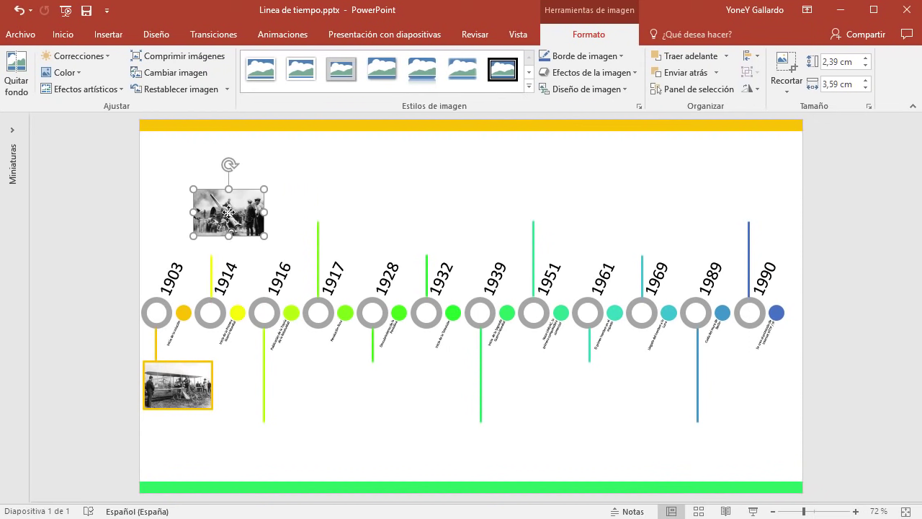
mouse_move(237, 208)
mouse_down()
mouse_move(220, 222)
mouse_move(225, 230)
mouse_up()
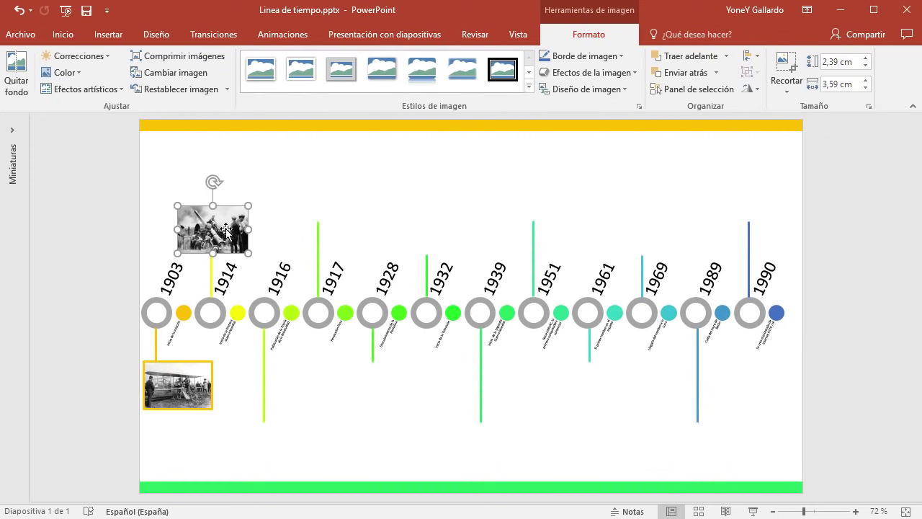
click(186, 160)
Insert the 03.jpg blackboard photo, shrink it to 2.07 × 2.97 cm, and place it below the 1916 line.
click(114, 34)
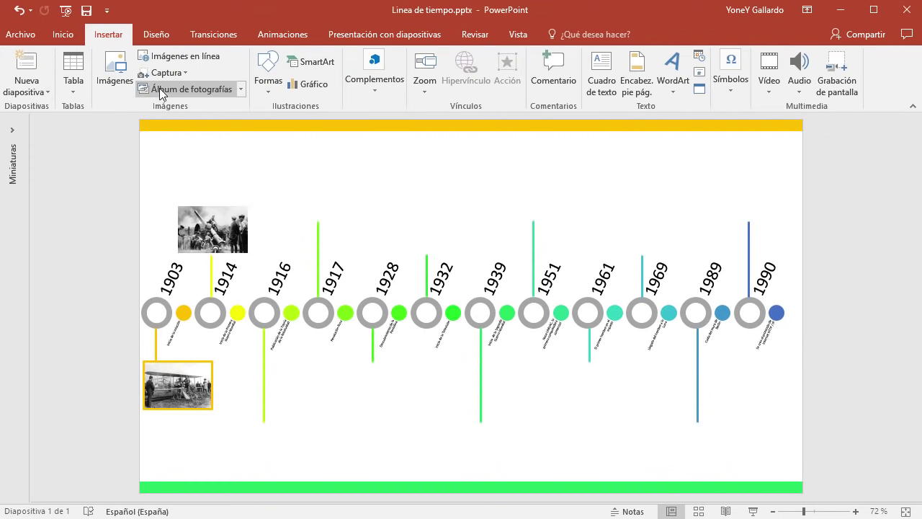
click(120, 75)
double_click(314, 126)
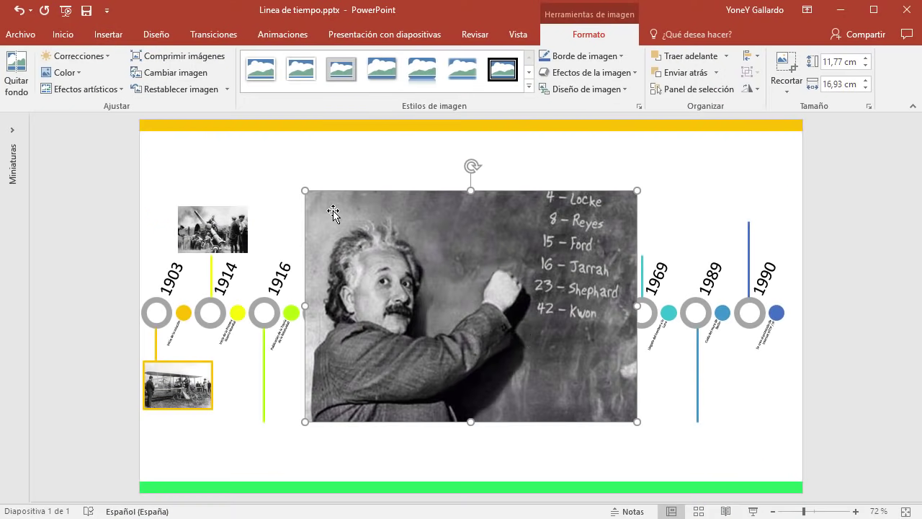
mouse_move(634, 420)
mouse_down()
mouse_move(341, 231)
mouse_move(273, 426)
mouse_move(259, 436)
mouse_up()
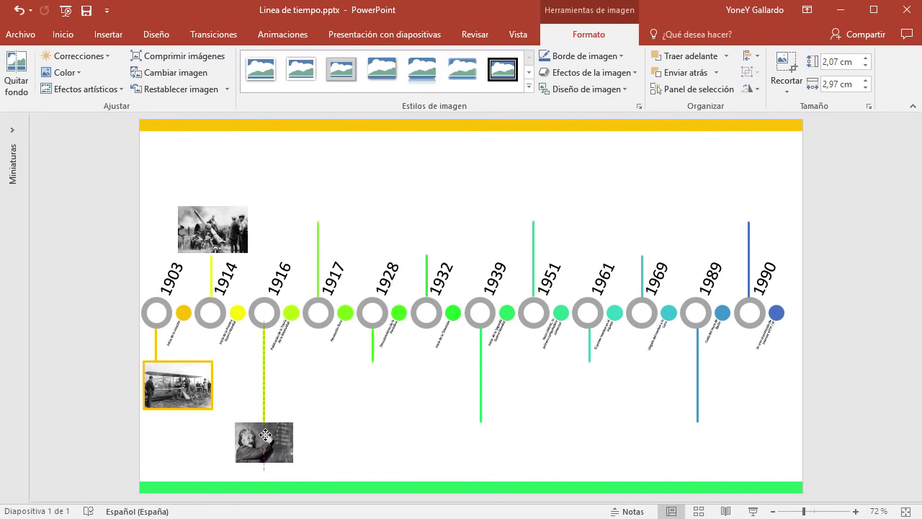
click(421, 170)
click(108, 34)
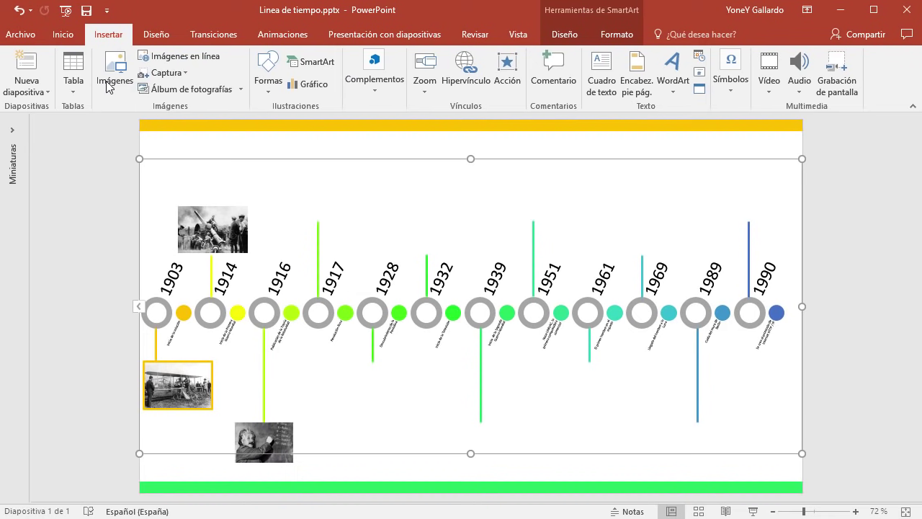
Insert the 04.jpg crowd photo, shrink it to 2.57 × 3.96 cm, and place it atop the 1917 line.
click(116, 70)
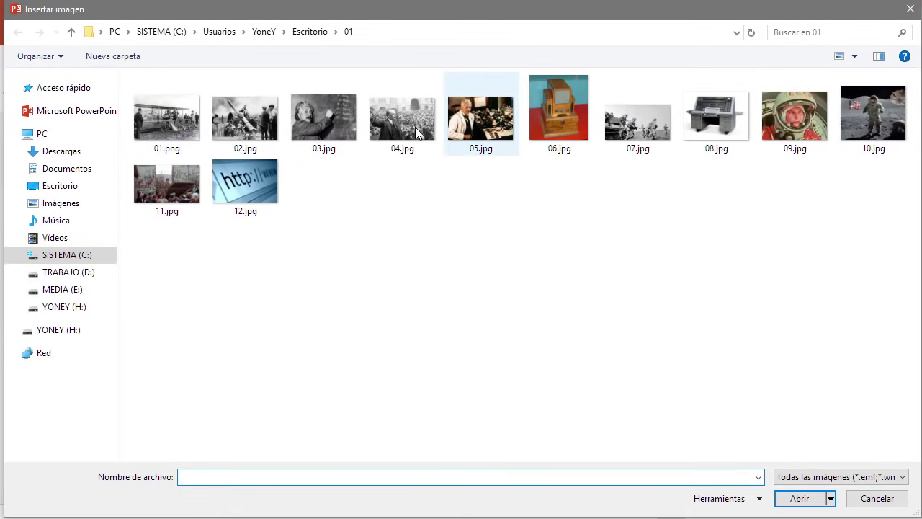
double_click(402, 117)
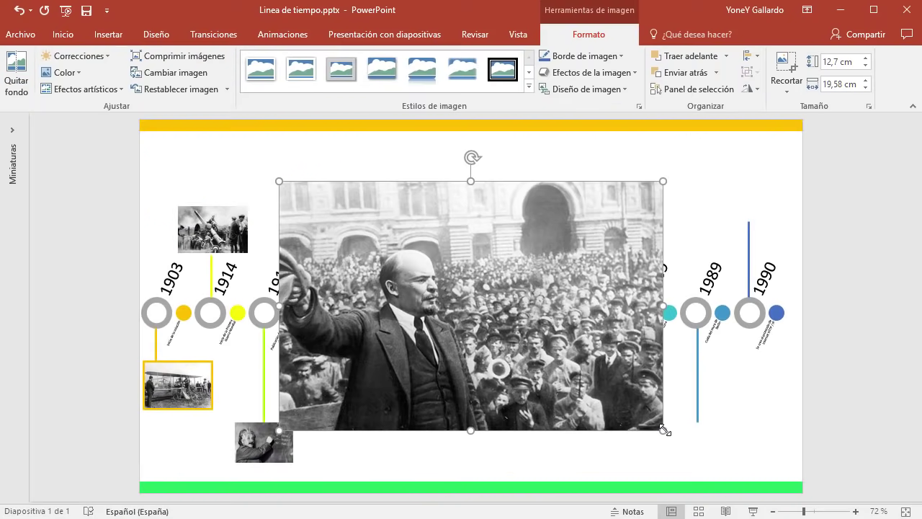
drag(663, 430, 300, 238)
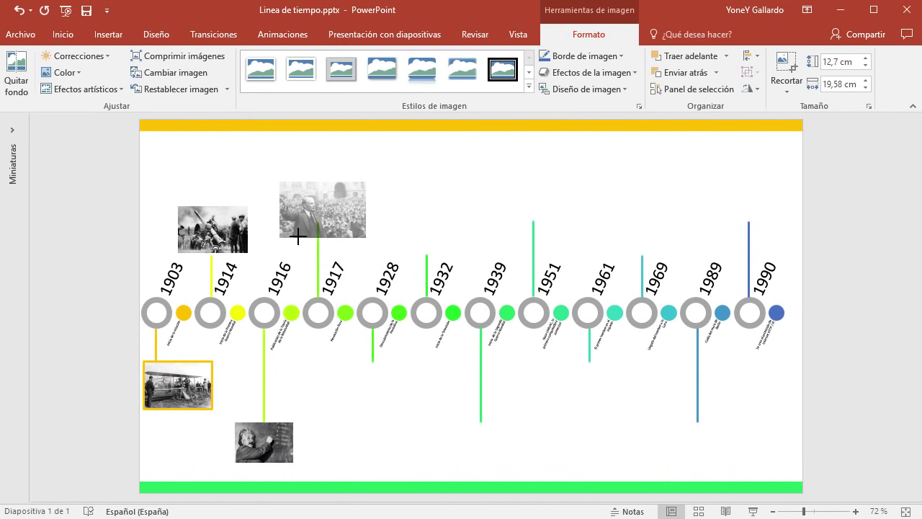
drag(298, 235, 303, 229)
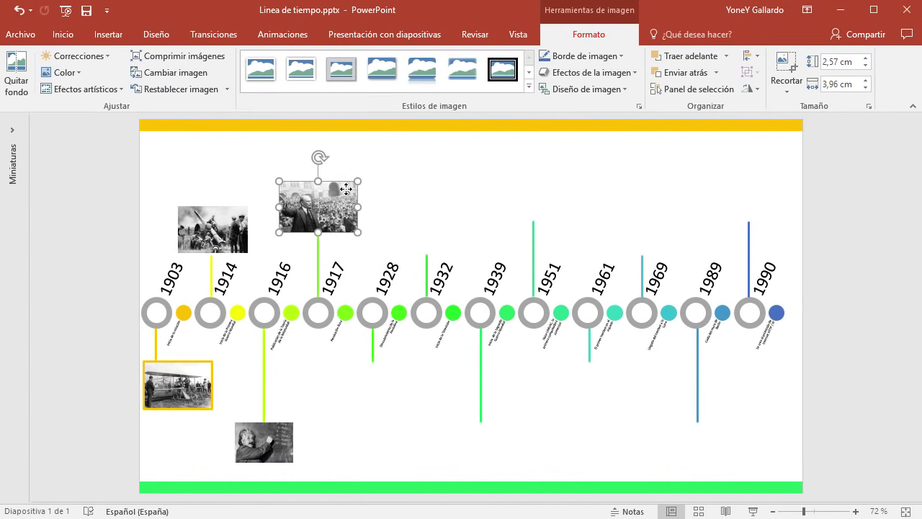
drag(346, 188, 345, 189)
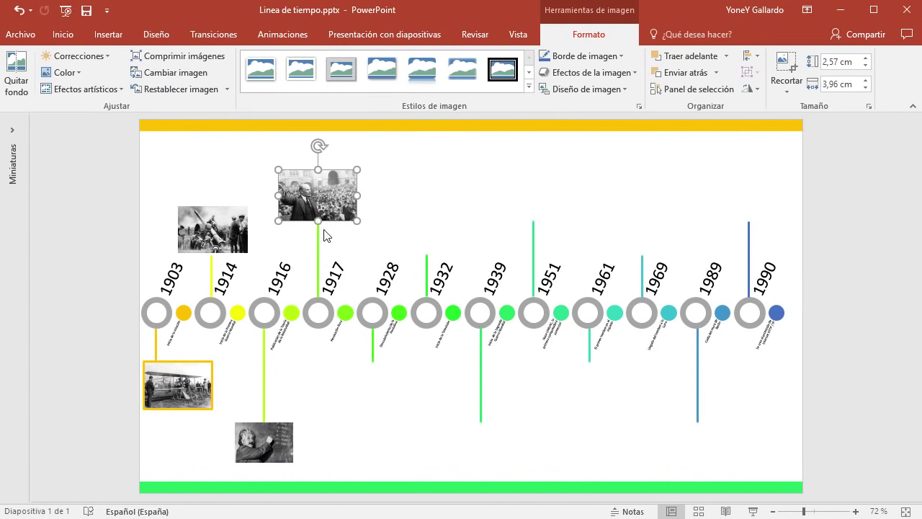
click(528, 189)
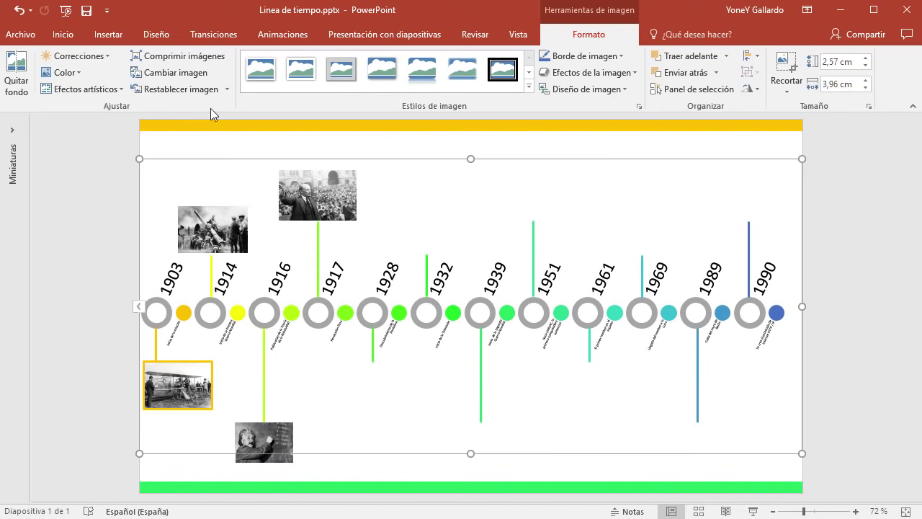
Insert the 05.jpg laboratory photo, shrink it to 2.43 × 3.66 cm, and place it below the 1928 marker.
click(748, 147)
click(108, 34)
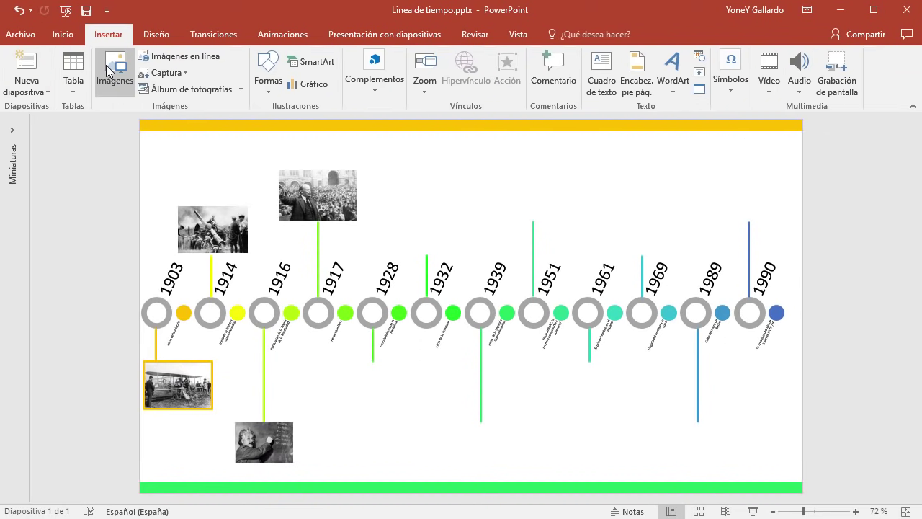
click(109, 69)
click(475, 122)
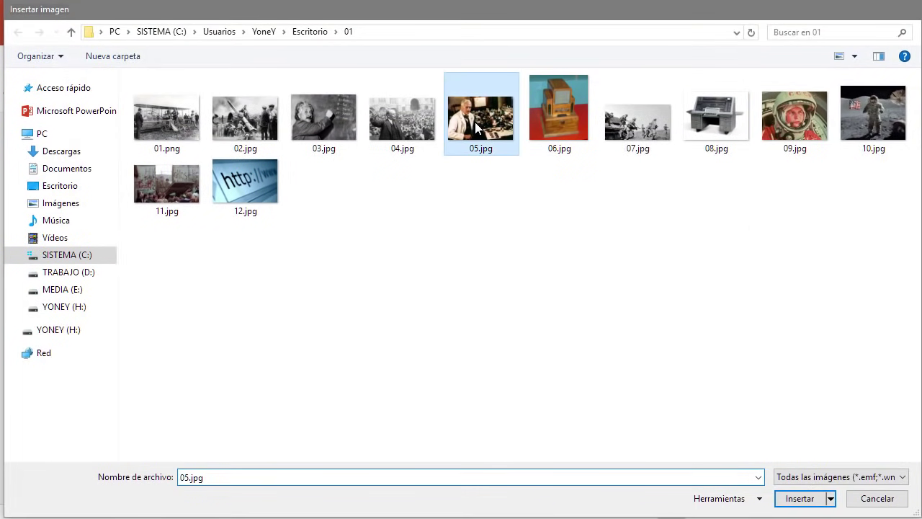
double_click(475, 121)
drag(628, 411, 387, 249)
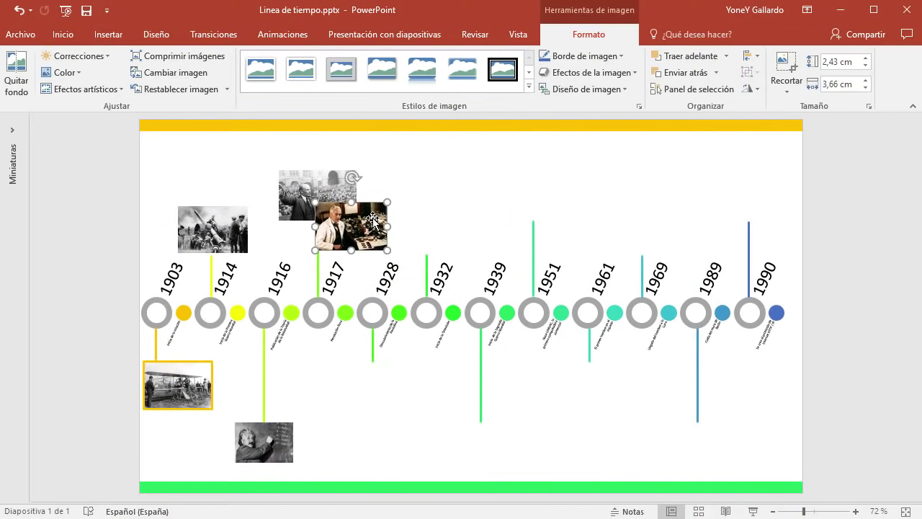
drag(370, 218, 390, 378)
click(886, 235)
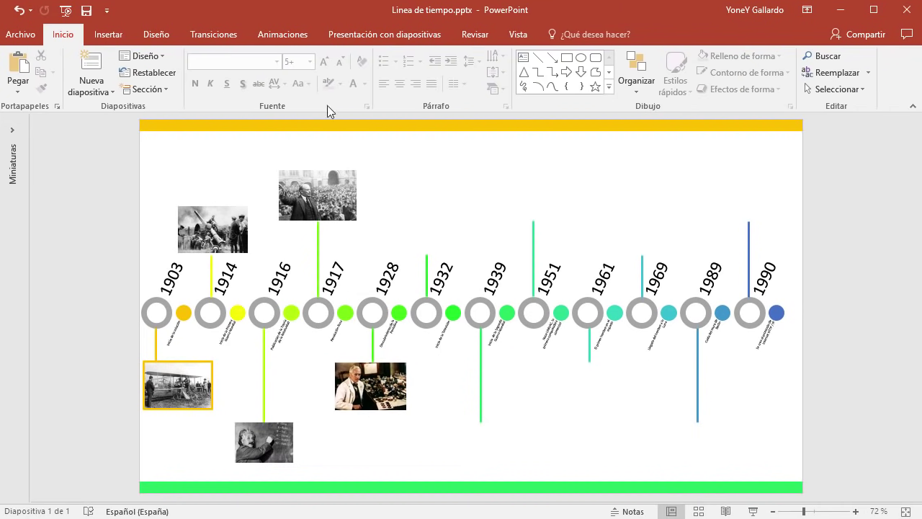
click(109, 34)
Insert the 06.jpg photo, resize it to 4.04 × 3.62 cm, and position it at its timeline line.
click(117, 72)
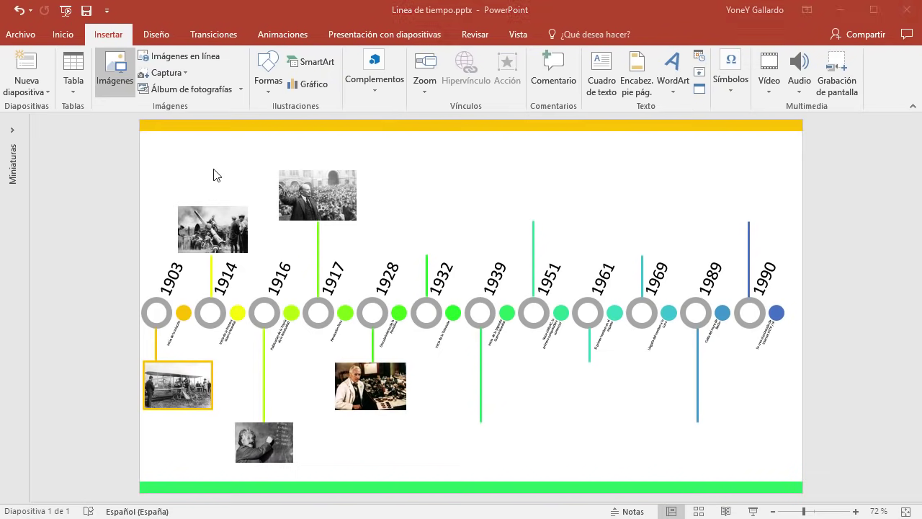
click(580, 117)
double_click(580, 116)
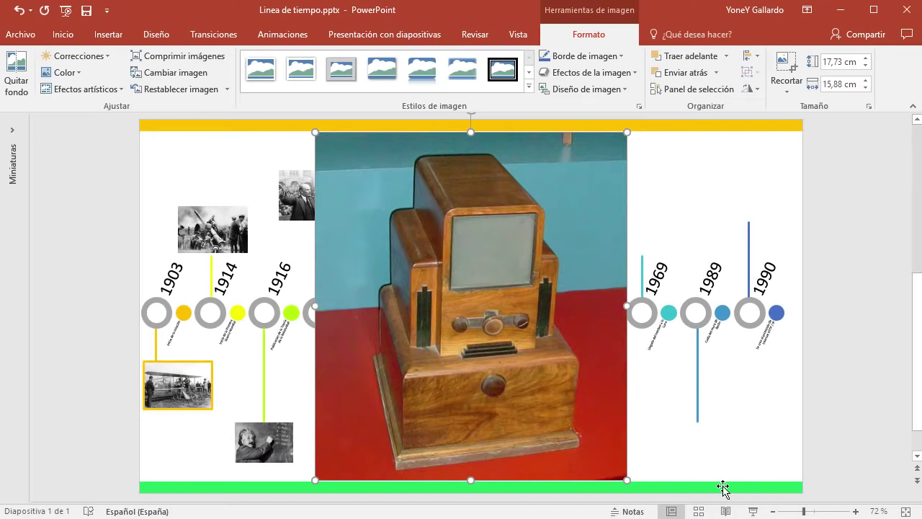
drag(625, 479, 376, 211)
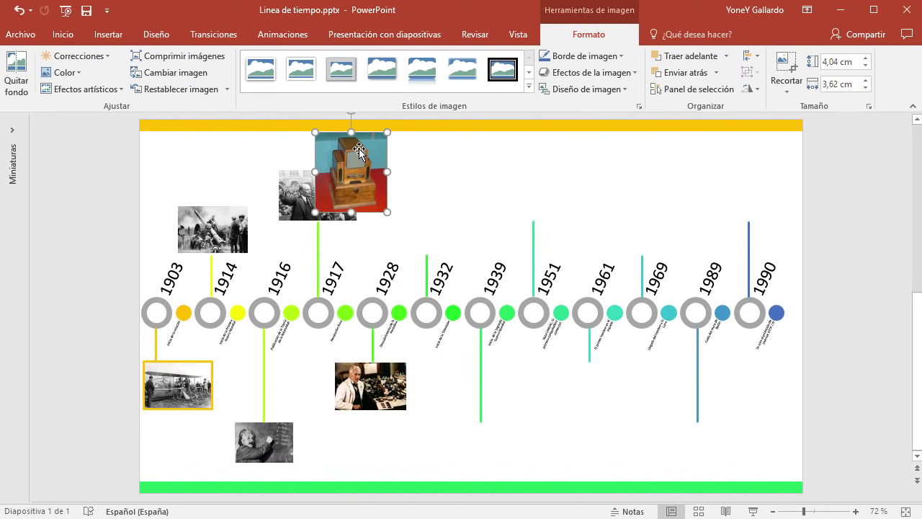
drag(367, 155, 497, 410)
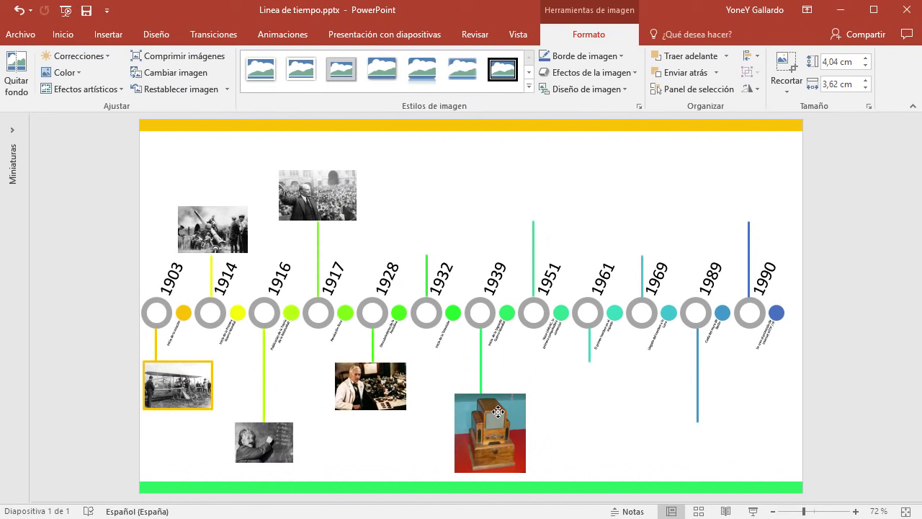
mouse_move(498, 410)
mouse_down()
mouse_move(503, 422)
mouse_move(501, 410)
mouse_up()
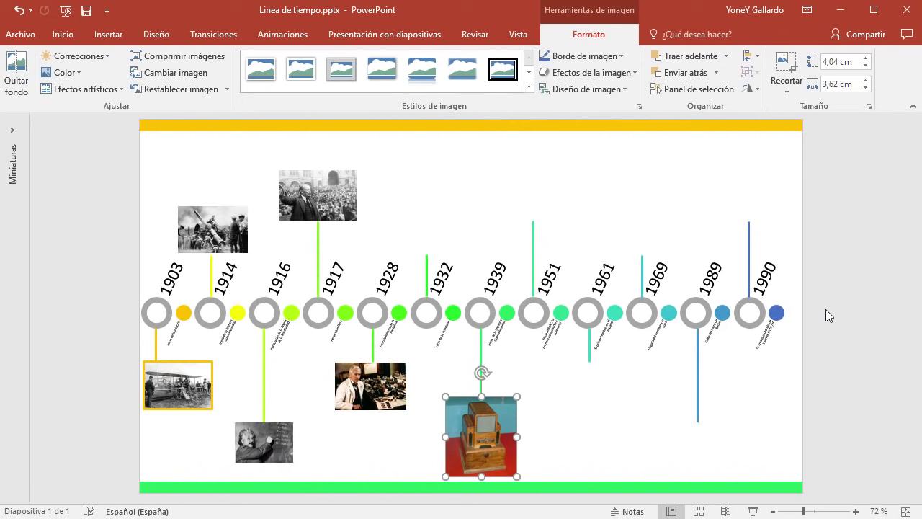
mouse_move(503, 449)
mouse_down()
mouse_move(436, 211)
mouse_move(438, 219)
mouse_up()
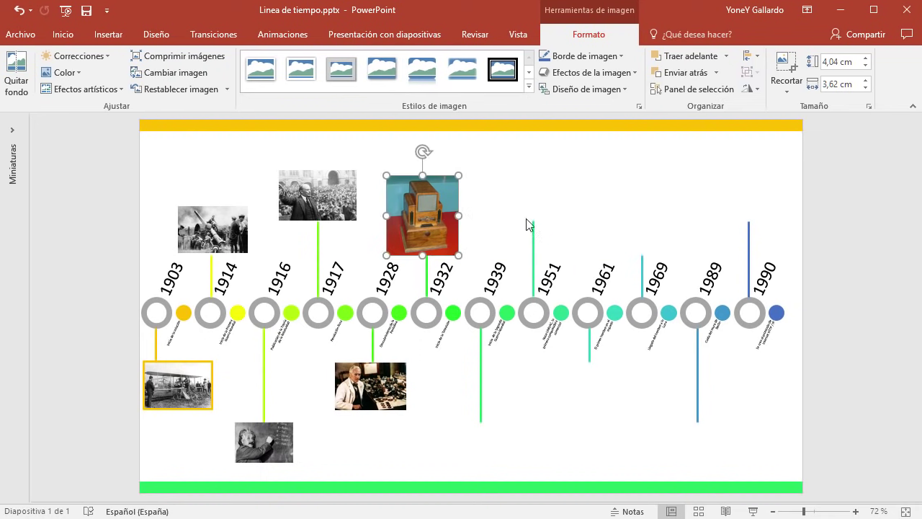
click(852, 212)
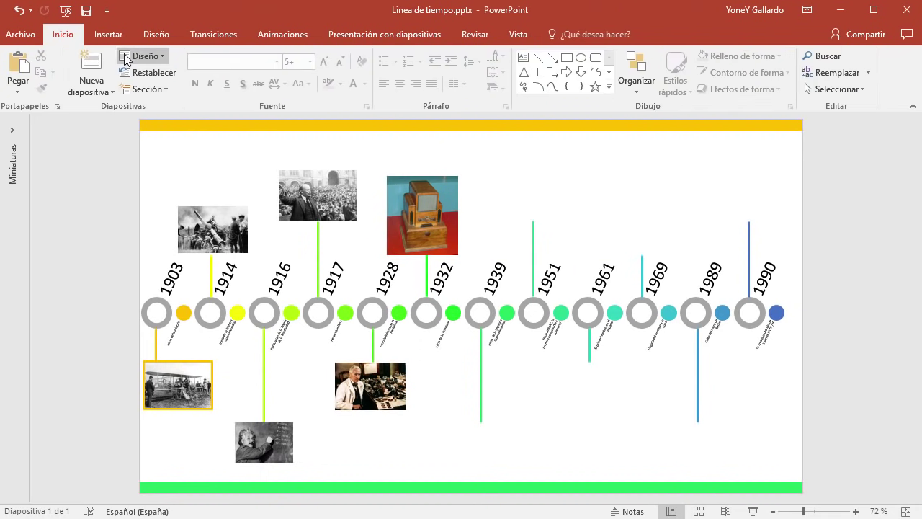
Insert the 07.jpg soldiers photo as a thumbnail below the 1939 line.
click(108, 35)
click(113, 72)
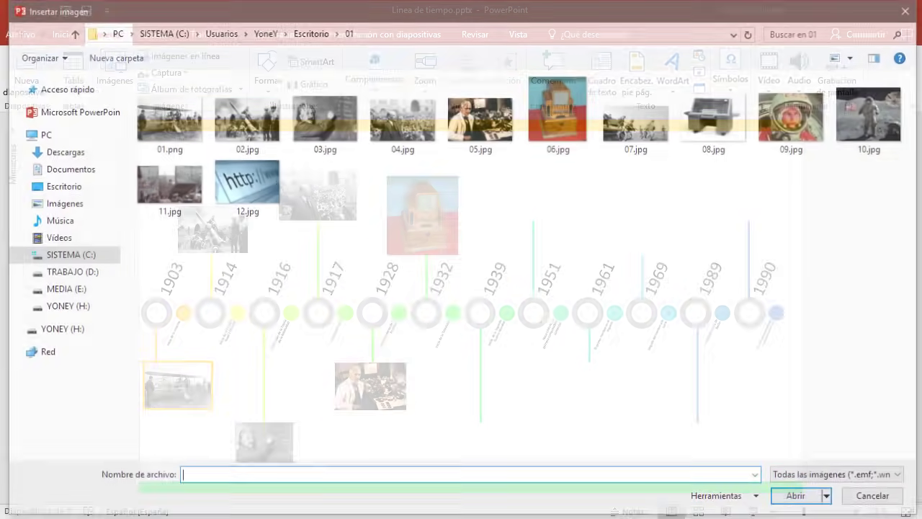
double_click(634, 124)
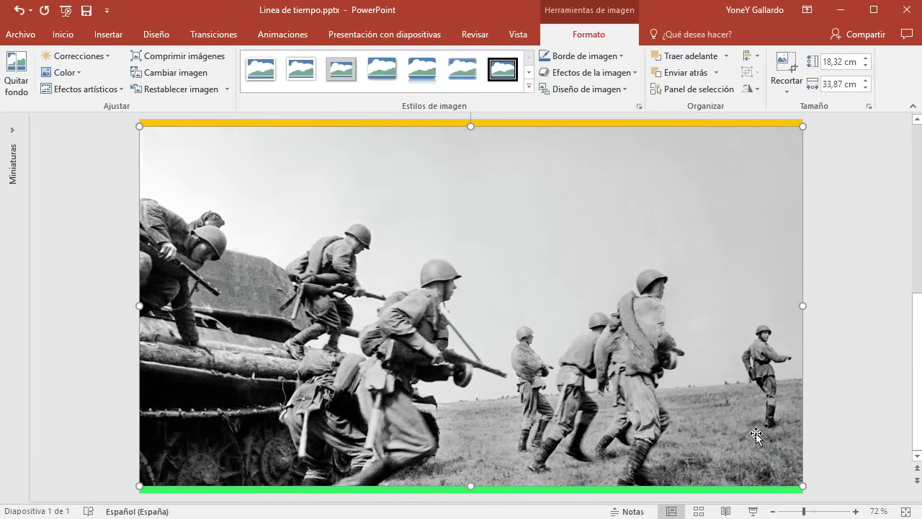
drag(803, 486, 245, 160)
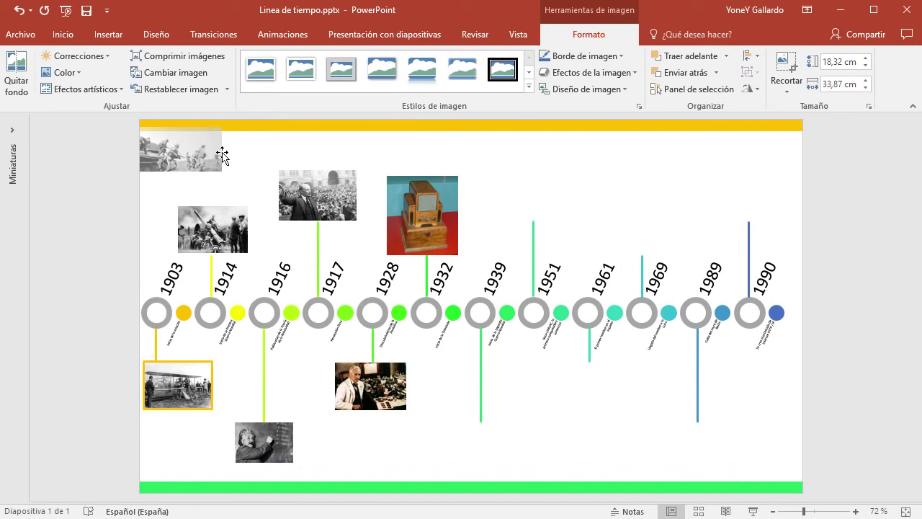
mouse_move(245, 159)
mouse_down()
mouse_move(222, 171)
mouse_move(497, 430)
mouse_up()
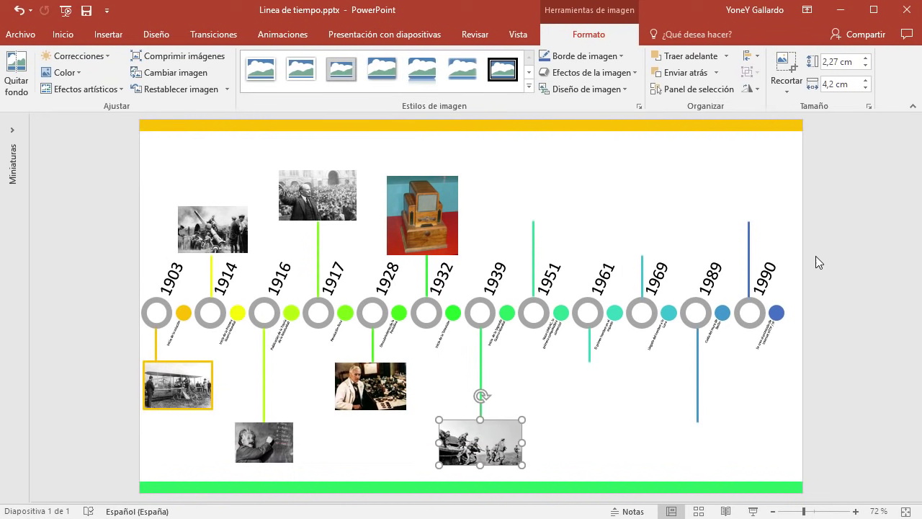
click(827, 262)
Insert the 08.jpg computer console photo as a thumbnail above the 1951 line.
click(115, 36)
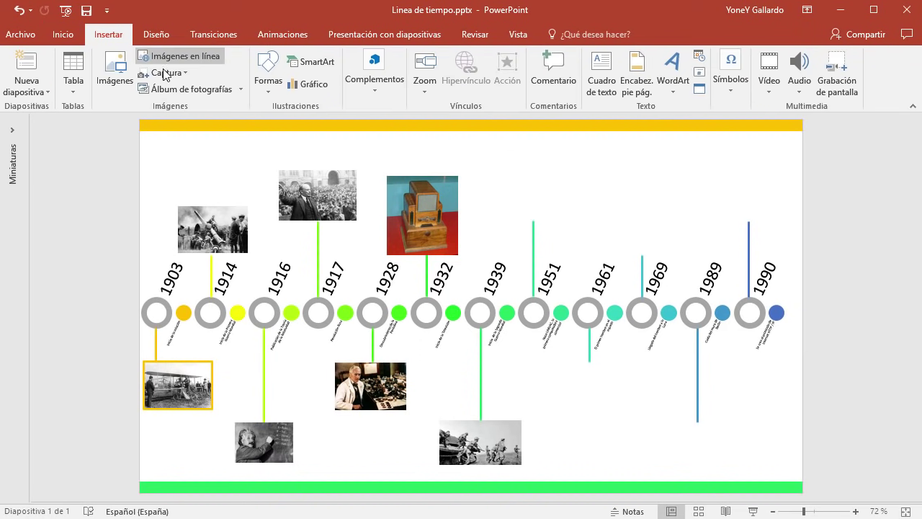
click(113, 70)
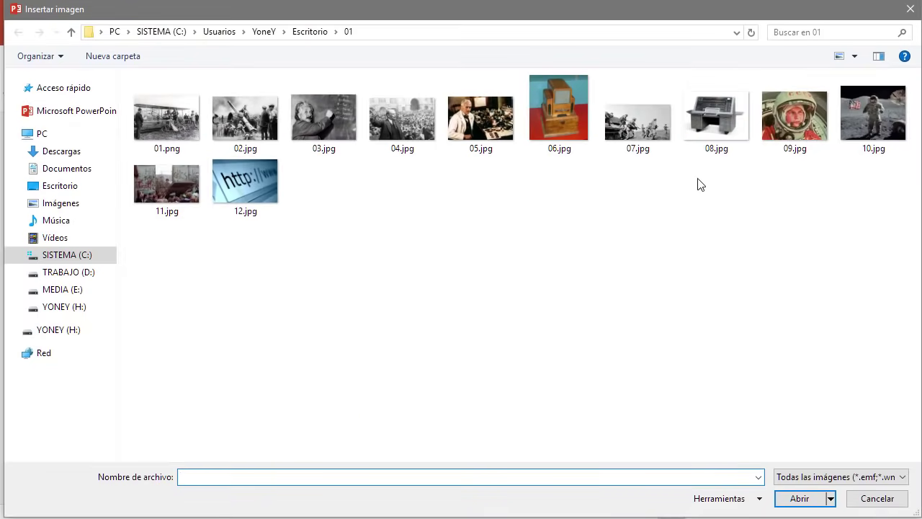
double_click(714, 144)
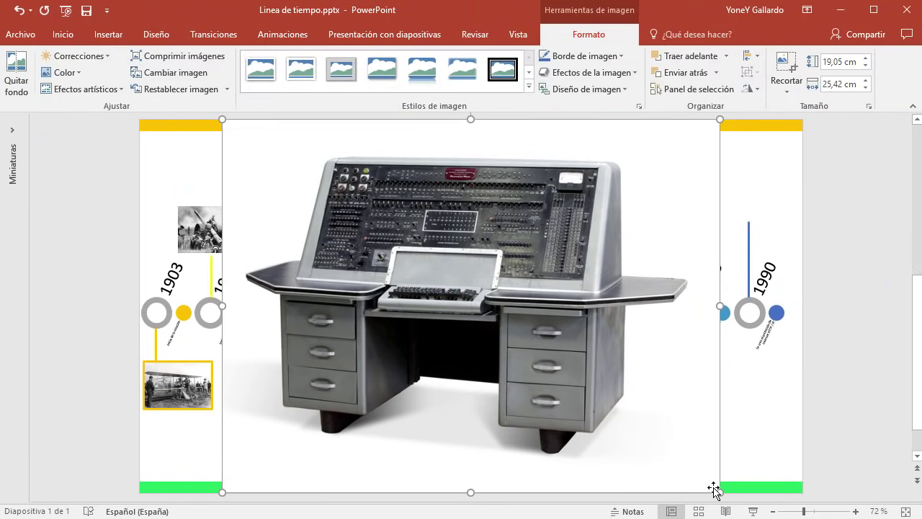
drag(720, 492, 281, 193)
mouse_move(285, 147)
mouse_down()
mouse_move(576, 173)
mouse_move(558, 178)
mouse_up()
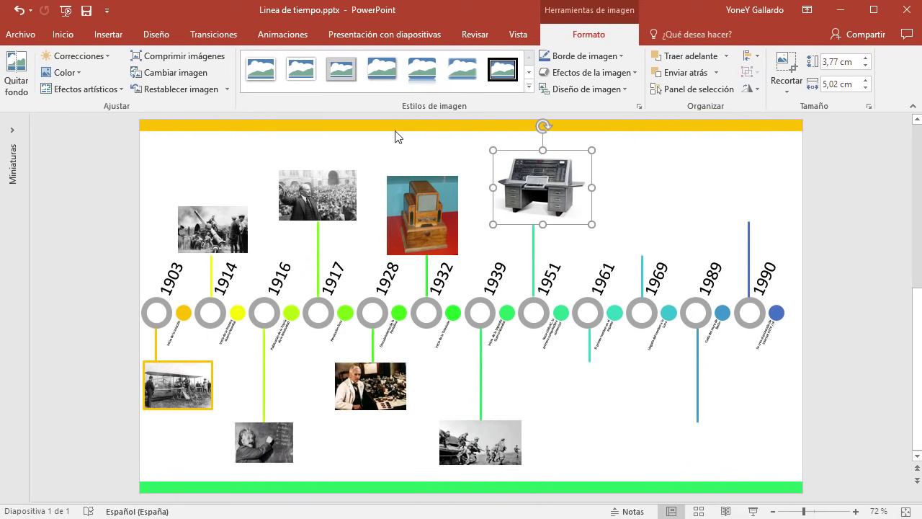
click(849, 261)
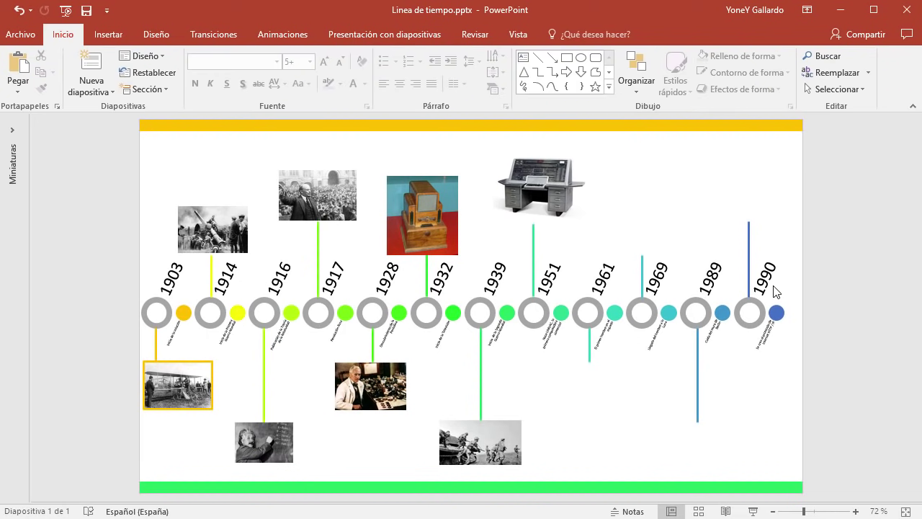
Insert the 09.jpg cosmonaut photo as a thumbnail at the 1961 line.
click(108, 34)
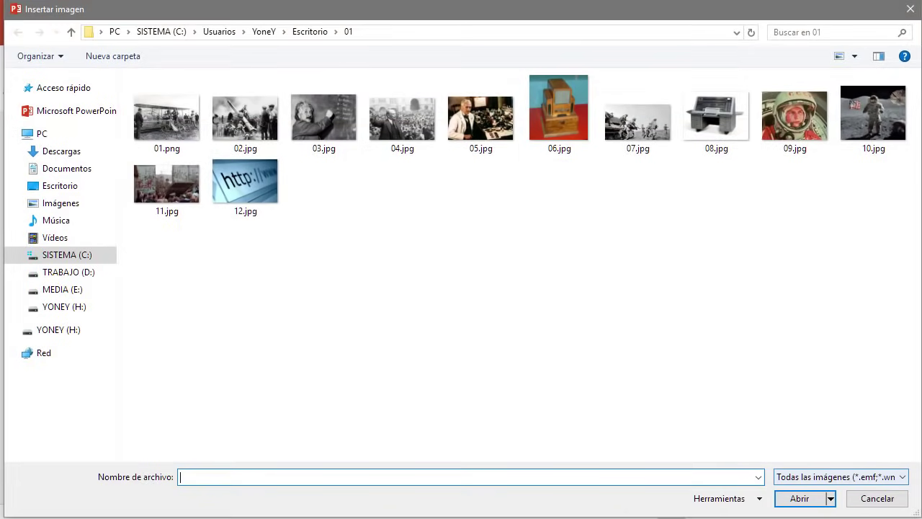
double_click(796, 123)
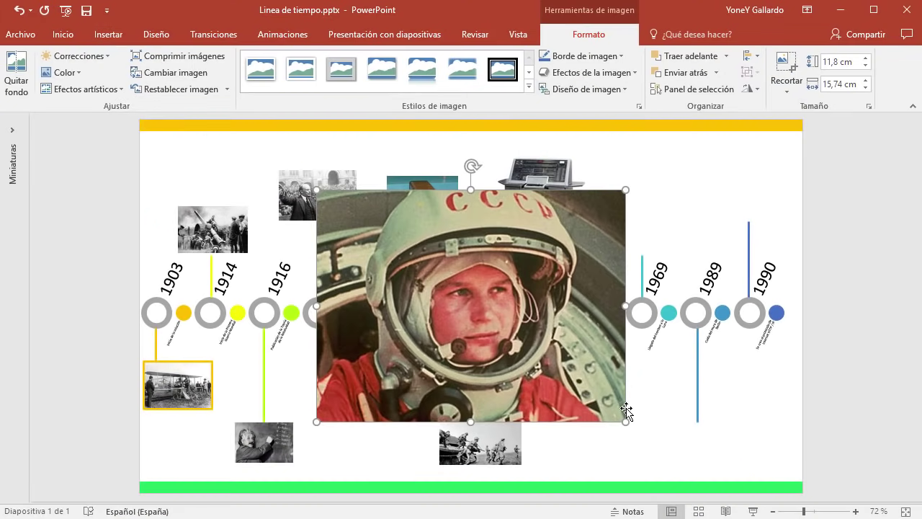
mouse_move(627, 422)
mouse_down()
mouse_move(399, 230)
mouse_move(610, 379)
mouse_up()
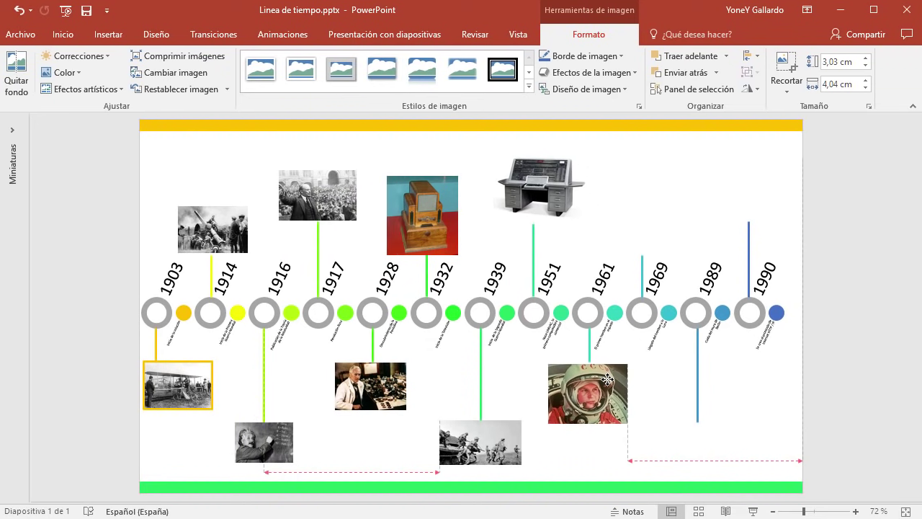
click(815, 278)
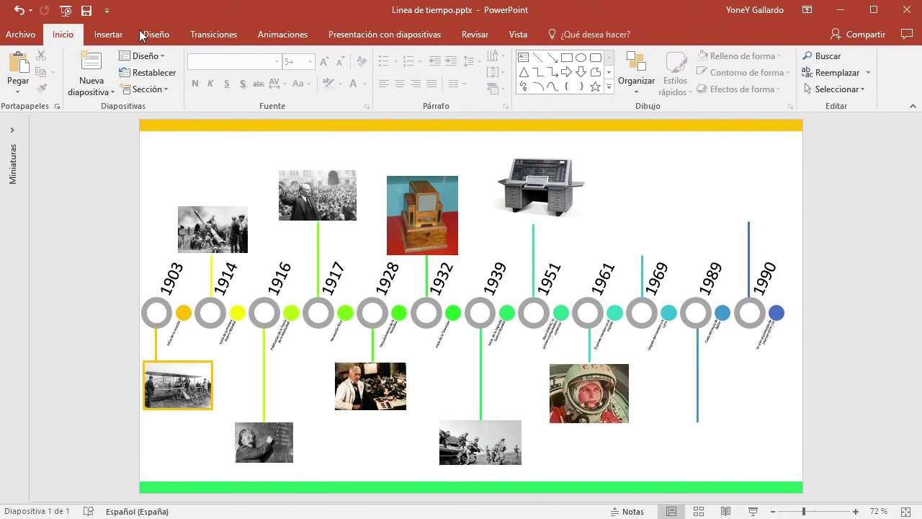
Insert the 10.jpg moon astronaut photo as a thumbnail above the 1969 line.
click(108, 34)
click(118, 68)
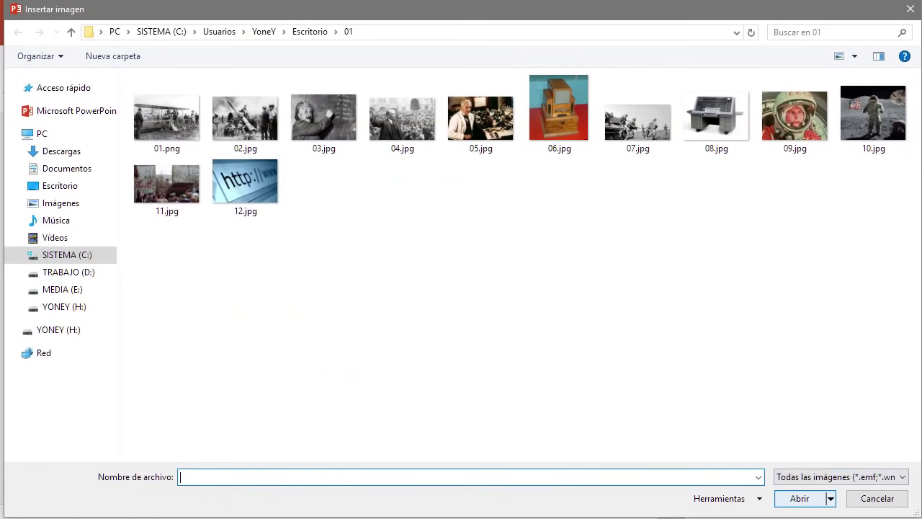
double_click(875, 119)
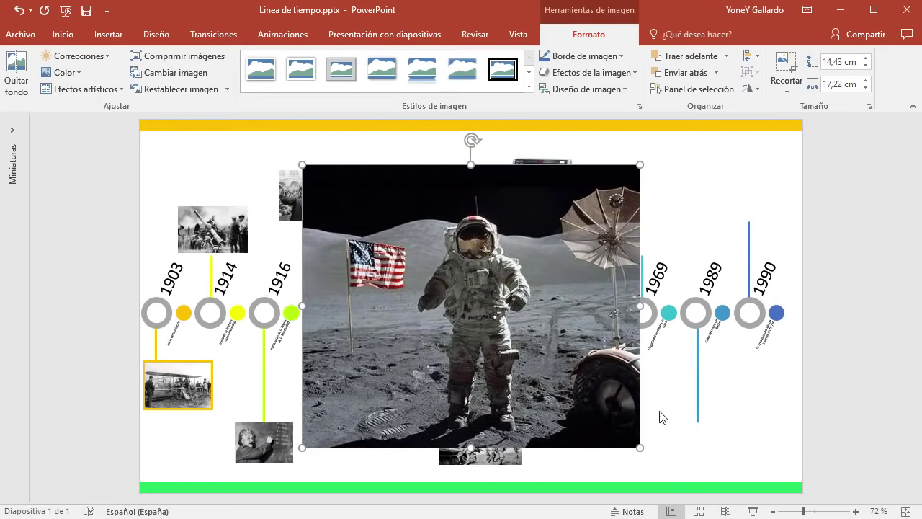
mouse_move(638, 448)
mouse_down()
mouse_move(339, 200)
mouse_move(659, 202)
mouse_up()
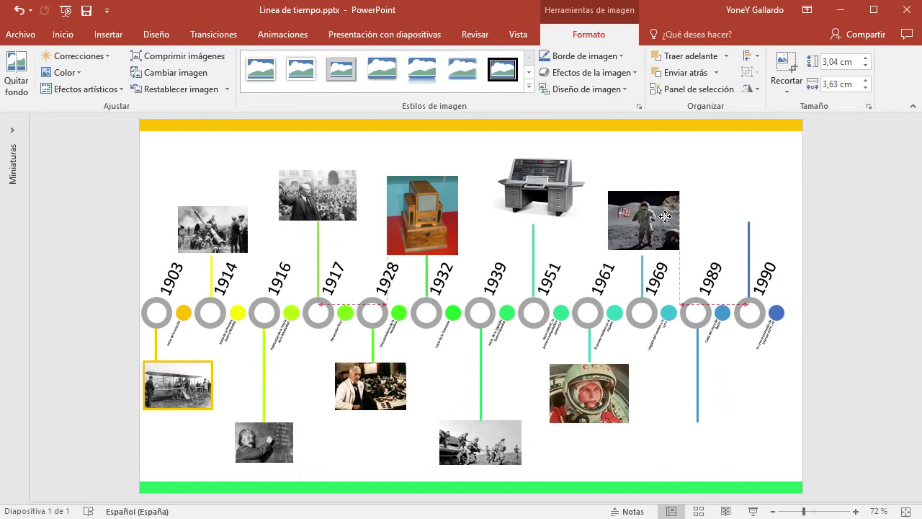
drag(659, 202, 671, 231)
click(854, 244)
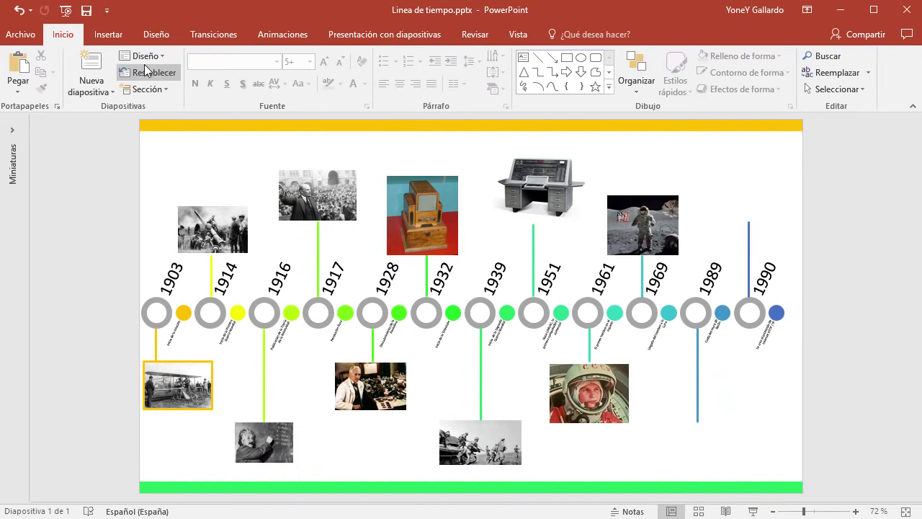
Insert the 11.jpg Berlin Wall photo as a thumbnail below the 1989 line.
click(111, 33)
click(115, 70)
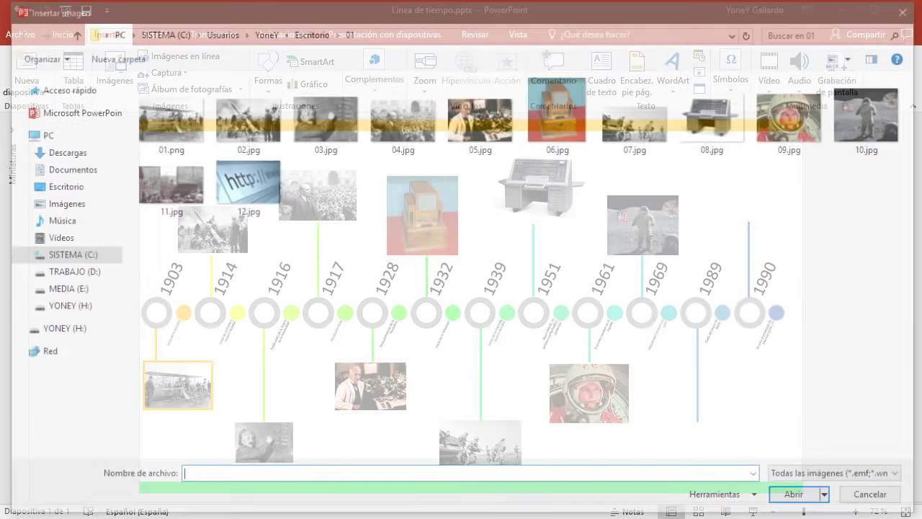
double_click(153, 182)
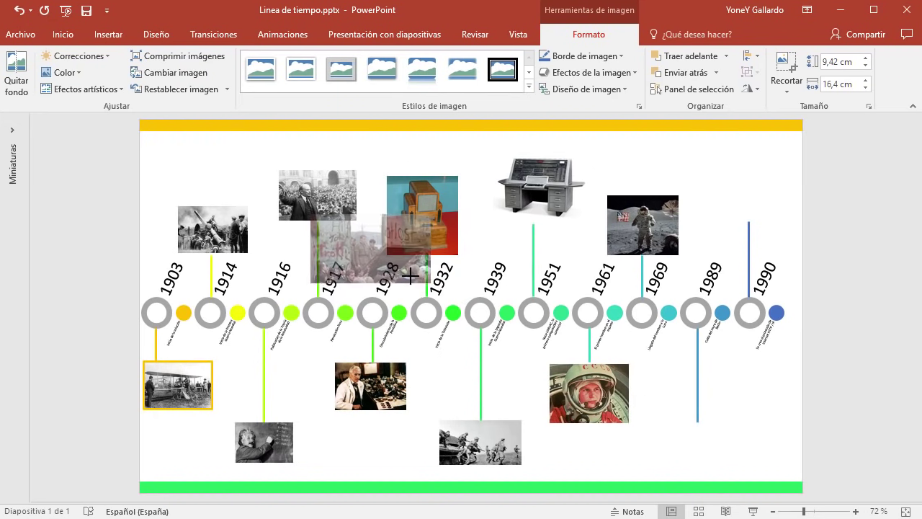
mouse_move(633, 398)
mouse_down()
mouse_move(396, 264)
mouse_move(710, 450)
mouse_up()
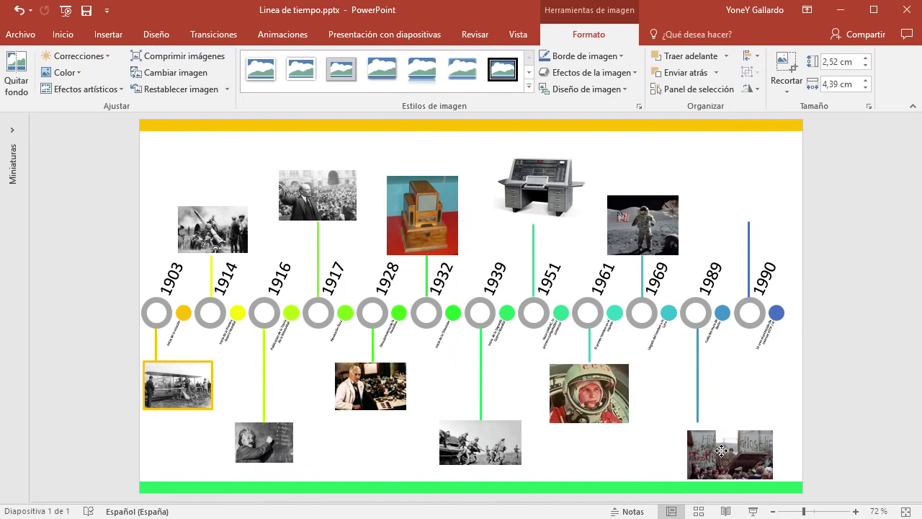
click(834, 384)
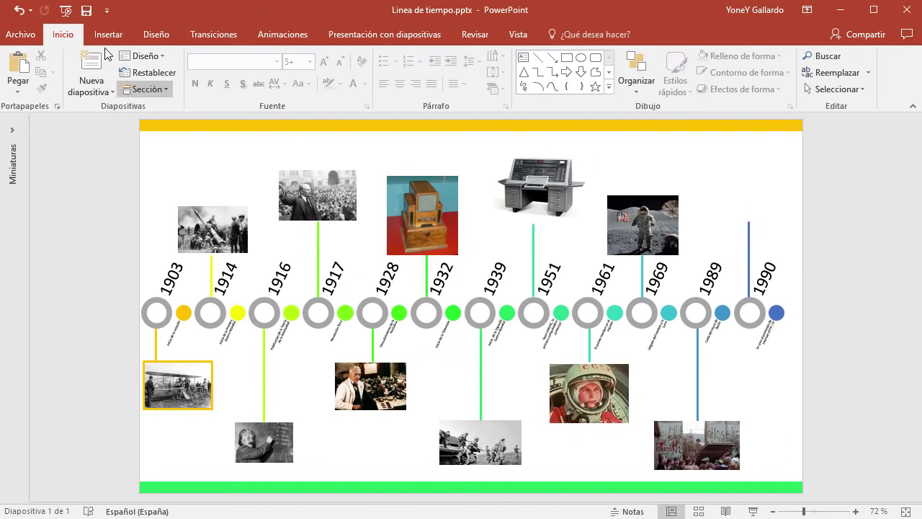
click(104, 38)
click(108, 85)
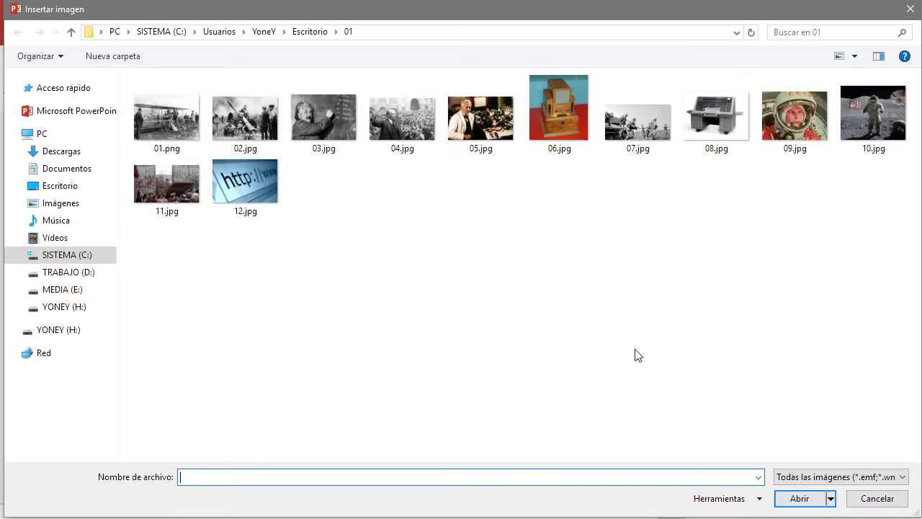
click(238, 183)
double_click(238, 183)
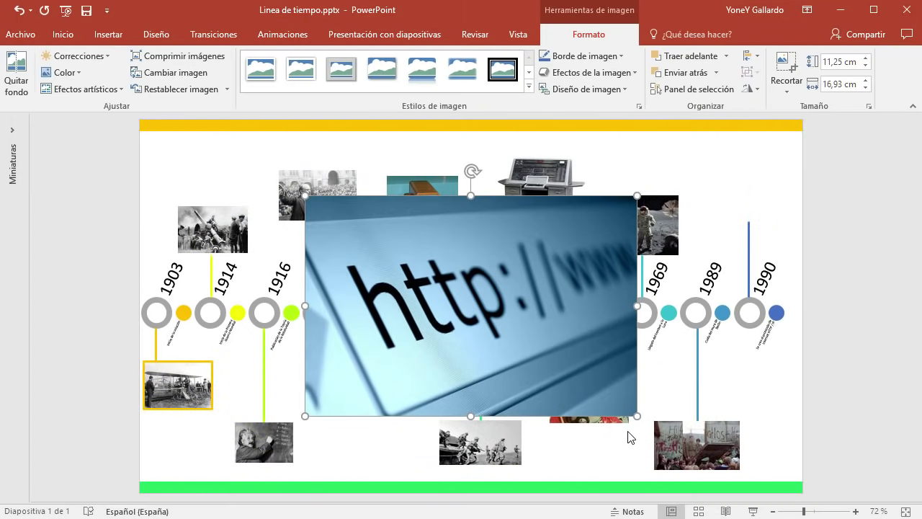
drag(636, 418, 369, 247)
drag(349, 213, 753, 186)
click(696, 262)
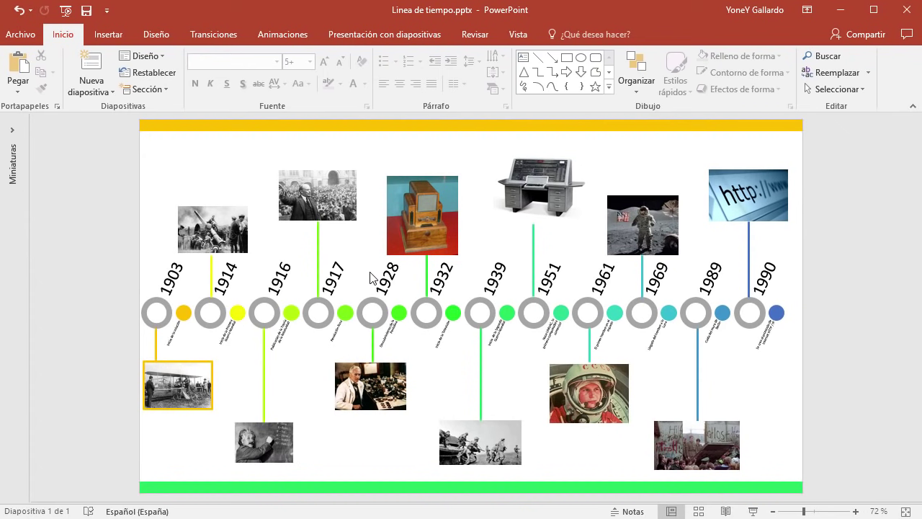
Give the 1914 cannon photo a 3 pt picture border.
click(227, 224)
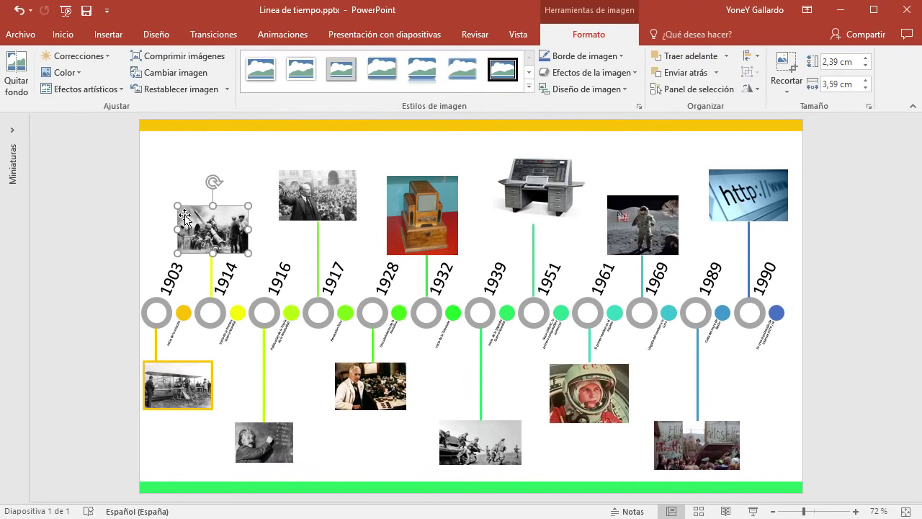
ctrl+scroll(358, 387, up, 5)
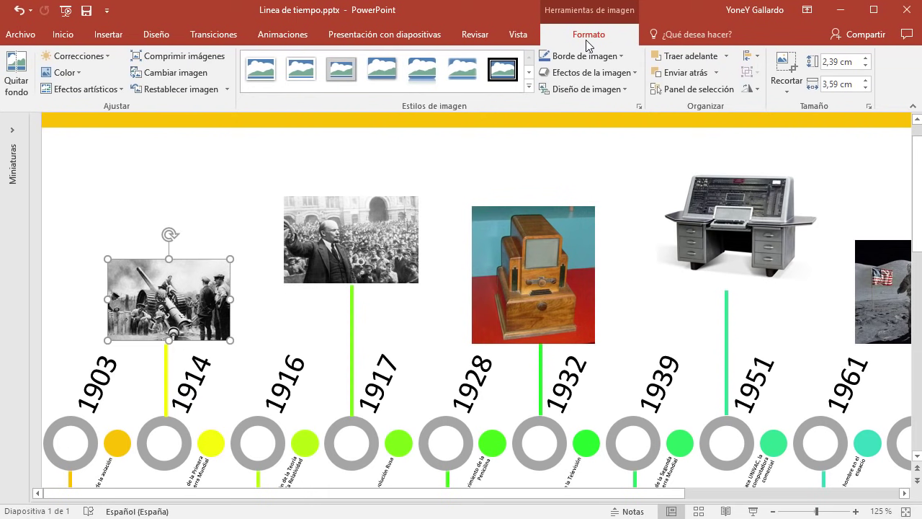
click(621, 56)
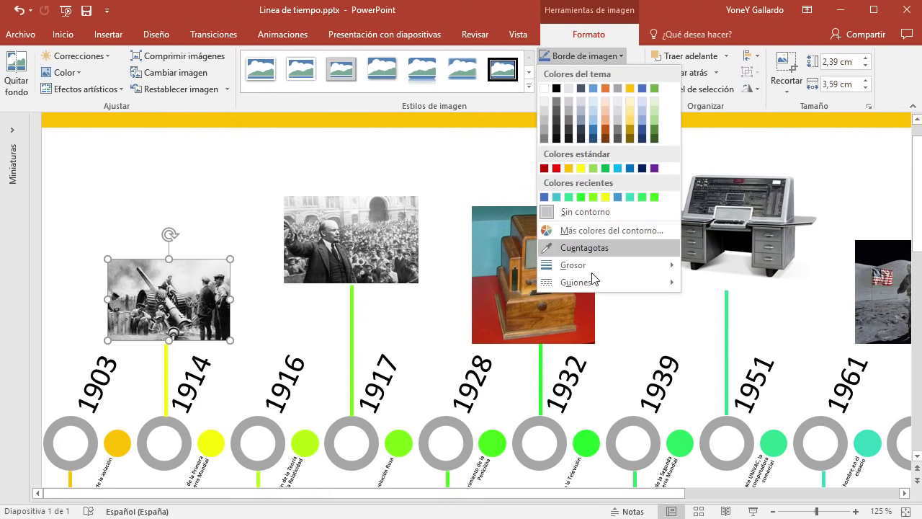
mouse_move(608, 266)
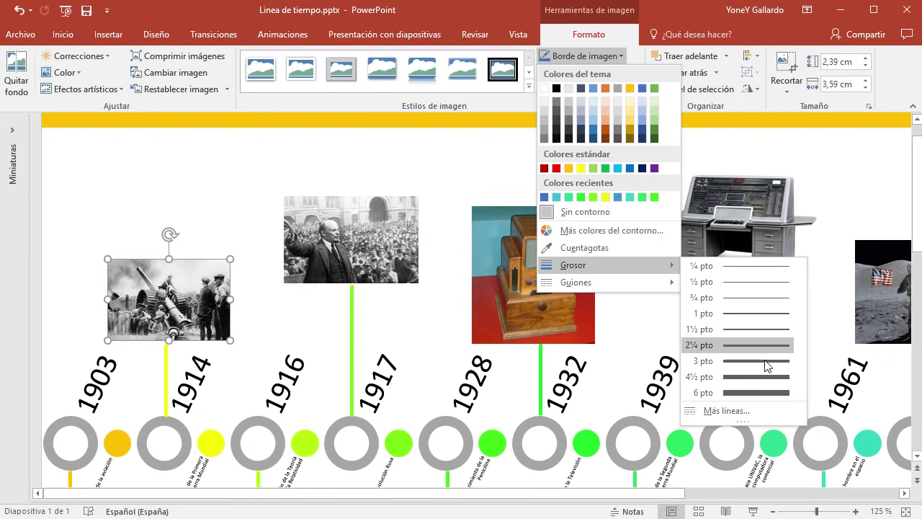
click(760, 373)
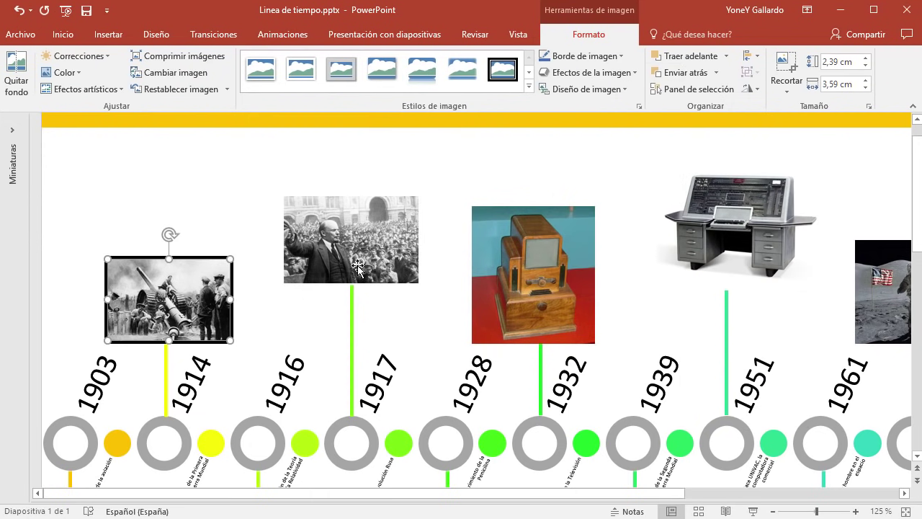
Repeat the 3 pt border on the 1917 Lenin photo with F4, showing the shortcut key.
click(374, 230)
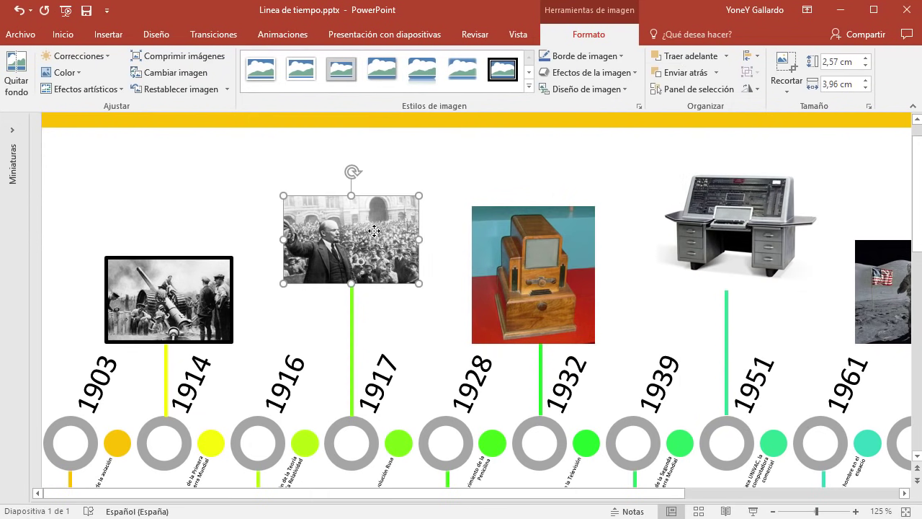
key(F4)
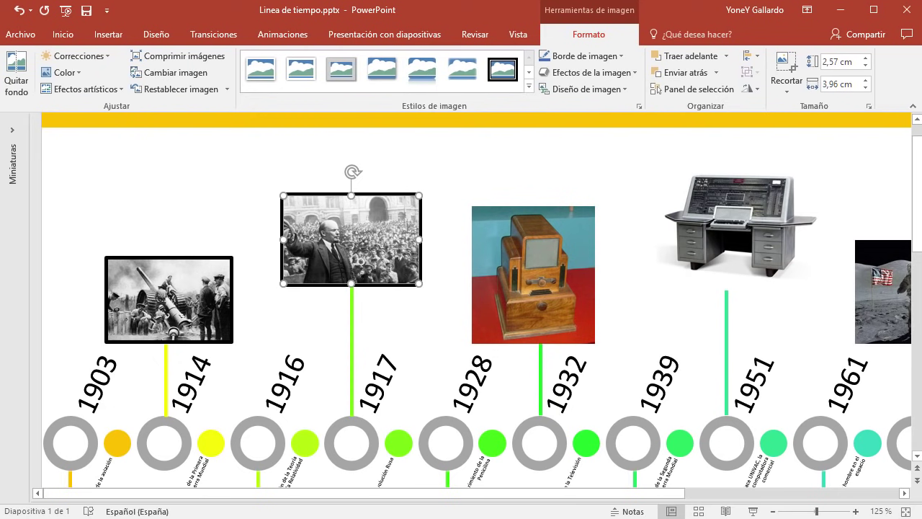
key(alt+Tab)
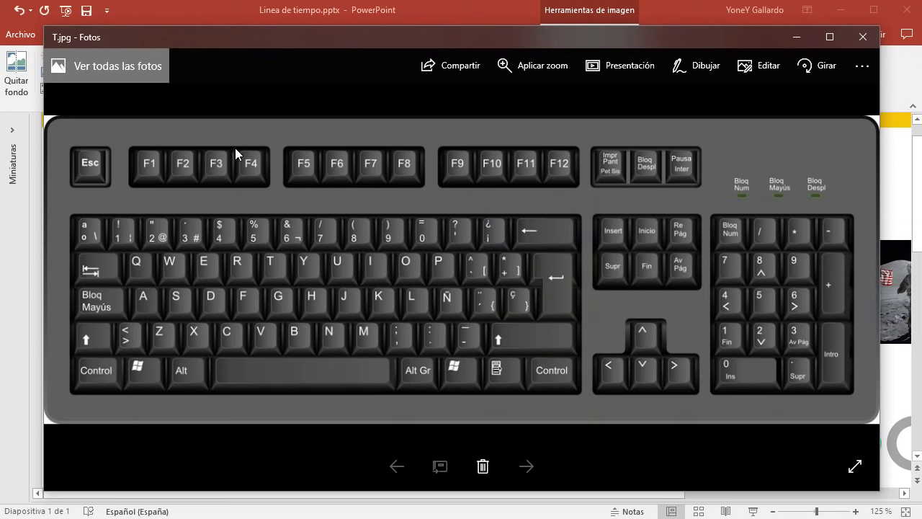
click(796, 37)
click(550, 272)
Apply the thick black border to the television and 1951 computer photos with F4.
key(F4)
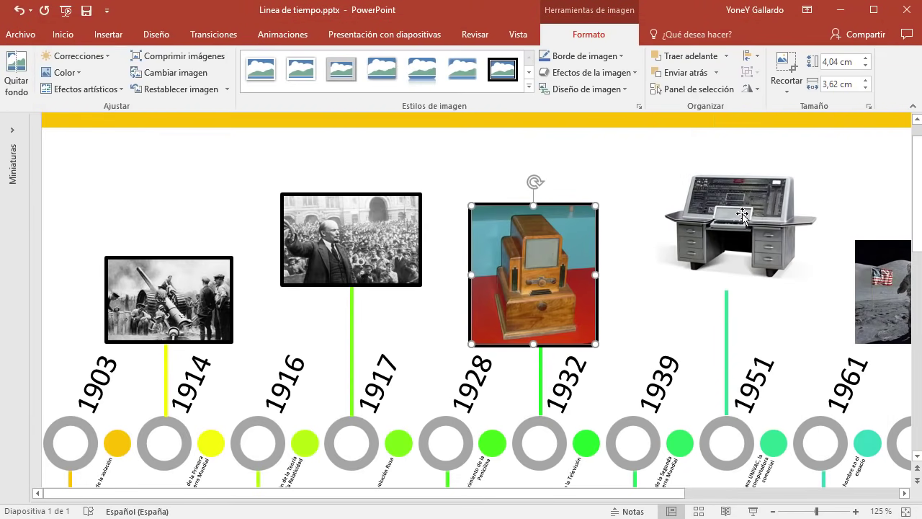
click(711, 234)
key(F4)
scroll(703, 372, down, 5)
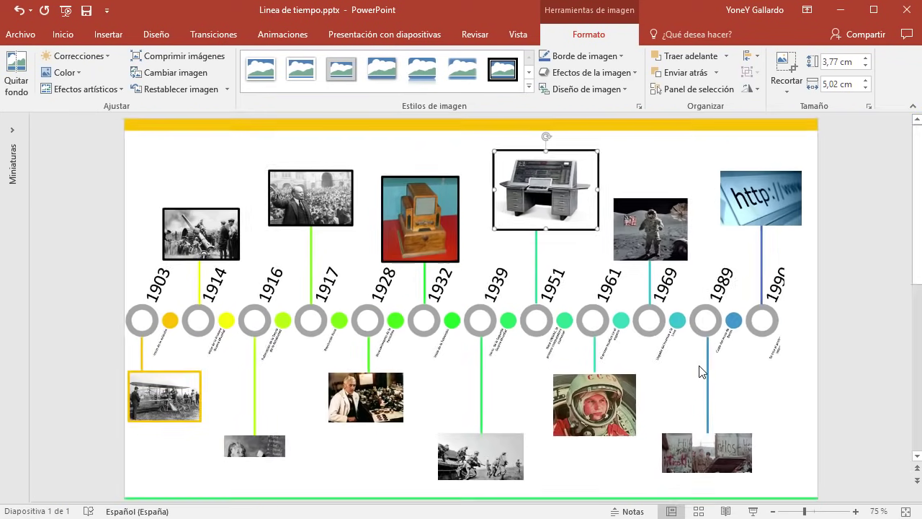
scroll(533, 317, down, 1)
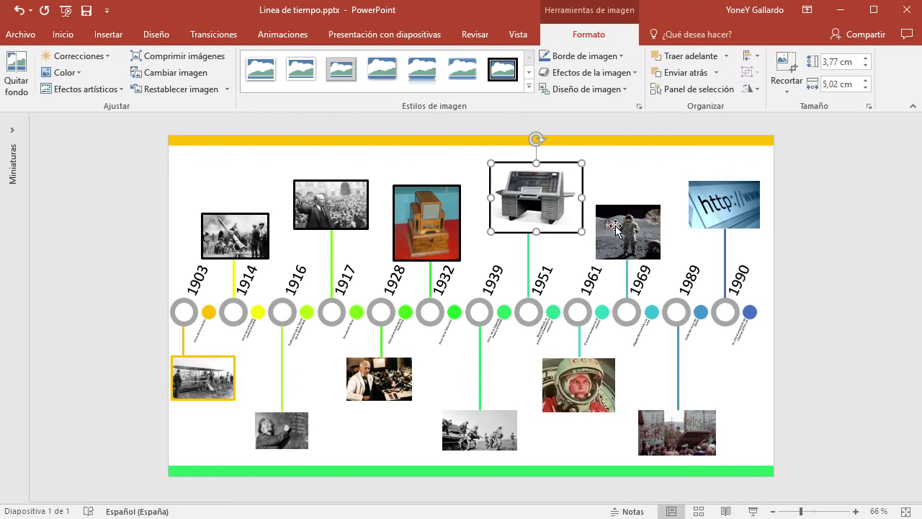
Repeat the thick black border on the 1990, 1989 and 1961 photos.
click(624, 225)
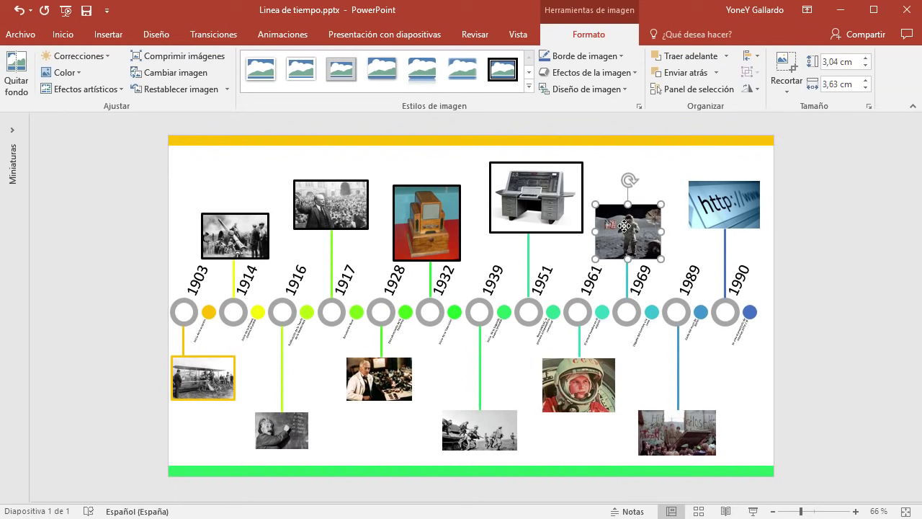
click(728, 204)
key(F4)
click(685, 434)
key(F4)
click(583, 378)
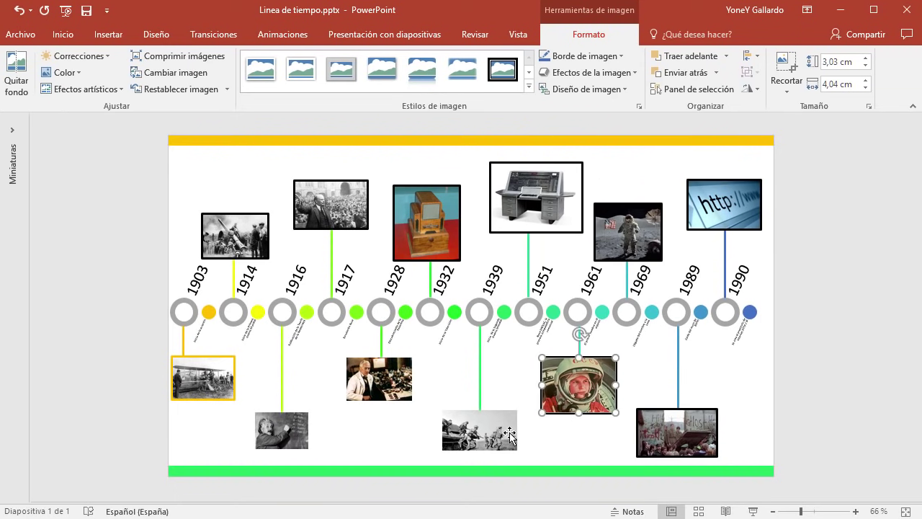
key(F4)
Repeat the thick black border on the 1939, 1928 and 1916 photos.
click(476, 433)
key(F4)
click(381, 376)
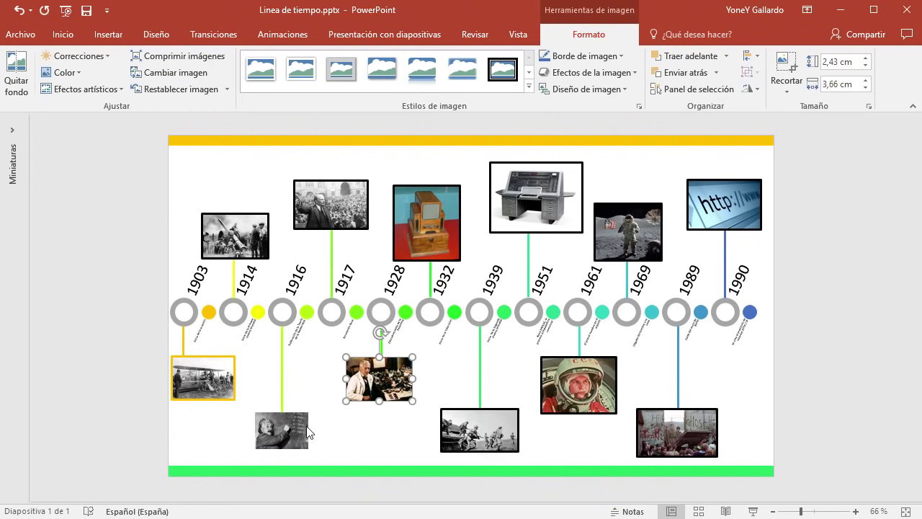
key(F4)
click(299, 435)
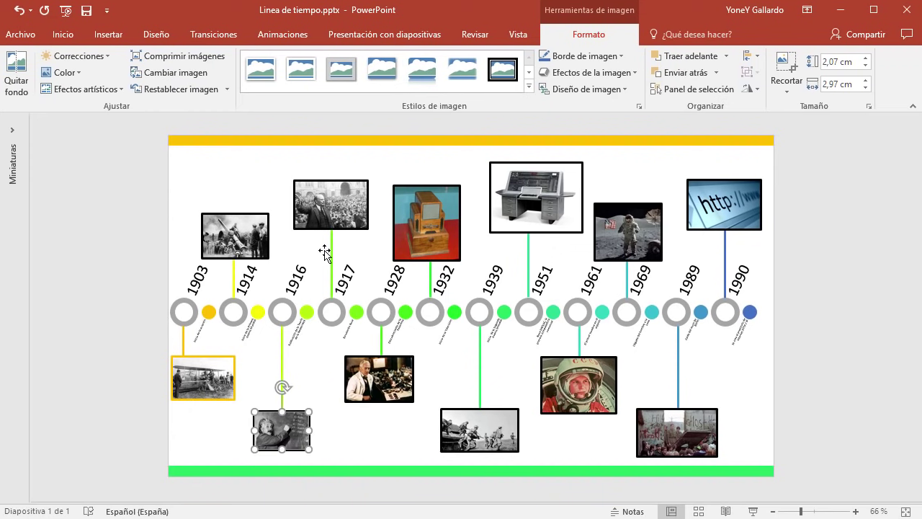
ctrl+scroll(243, 364, up, 6)
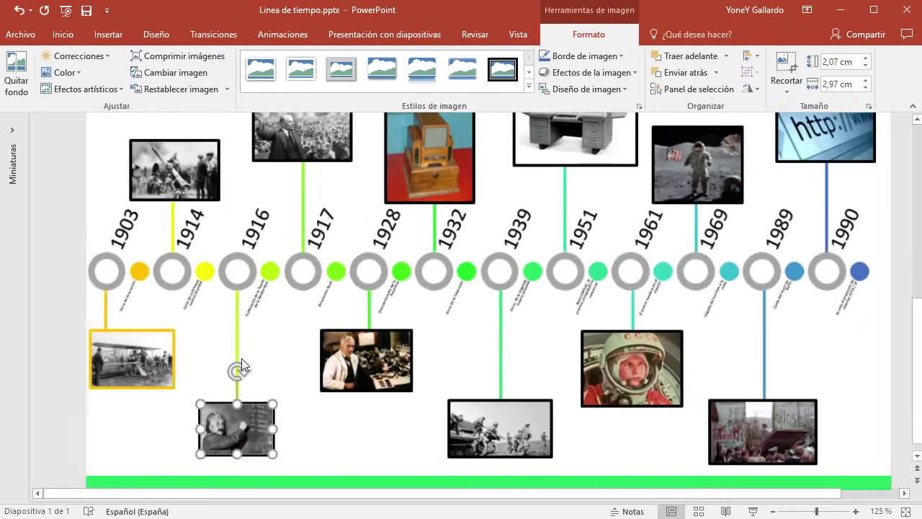
scroll(313, 294, up, 3)
scroll(313, 295, up, 3)
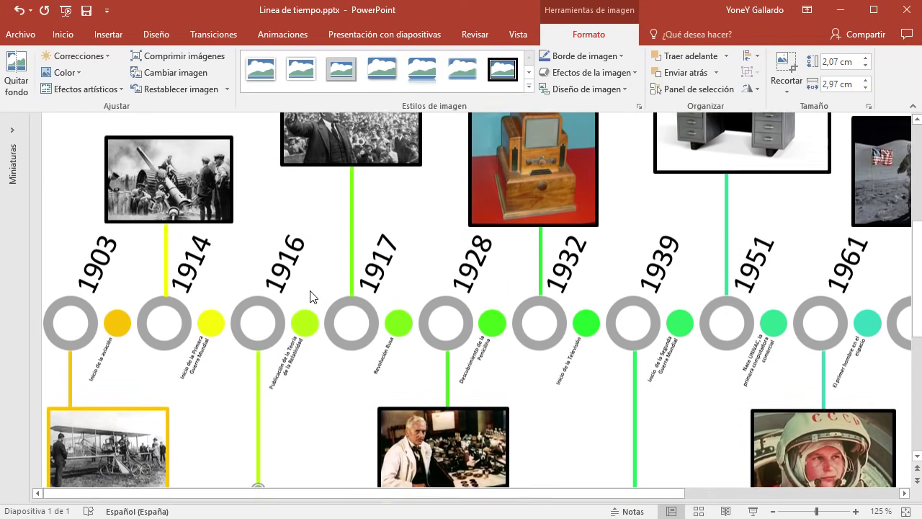
click(207, 263)
Eyedrop matching colours onto the 1914 (yellow), 1917 and 1932 (green) photo borders.
scroll(207, 263, up, 1)
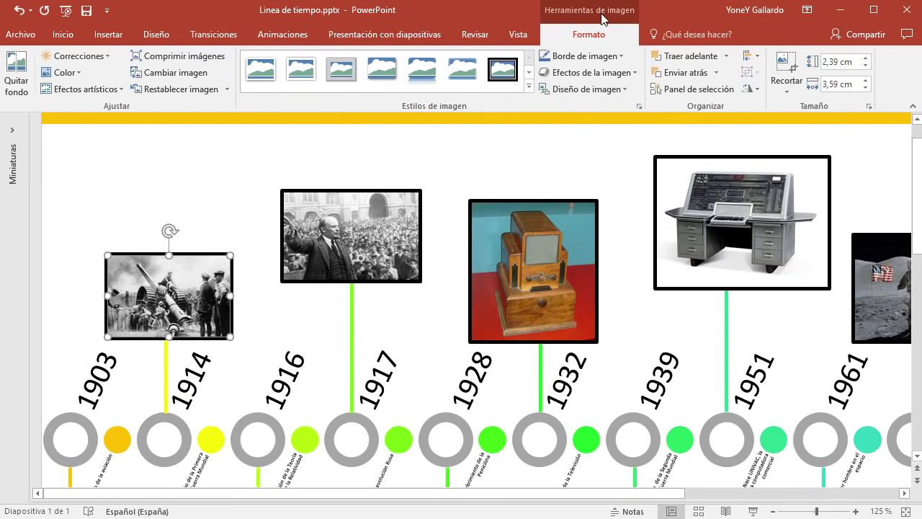
click(621, 56)
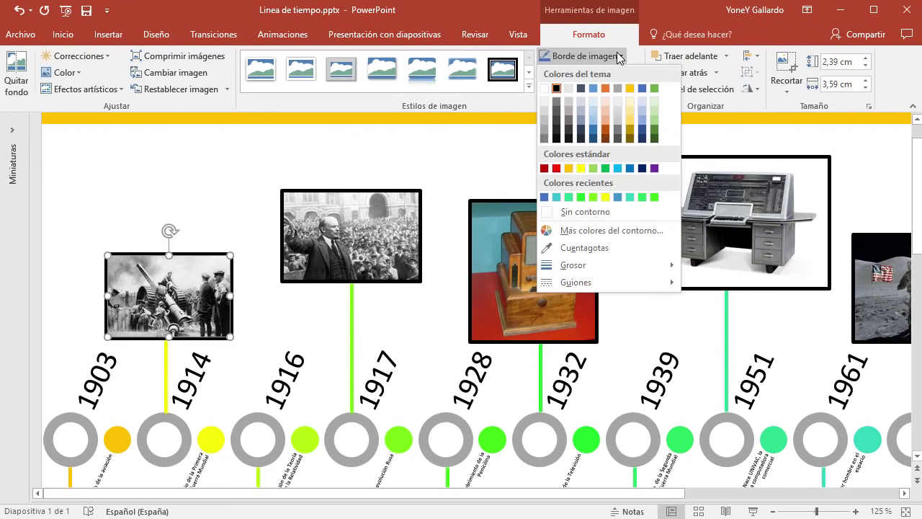
click(574, 248)
click(214, 439)
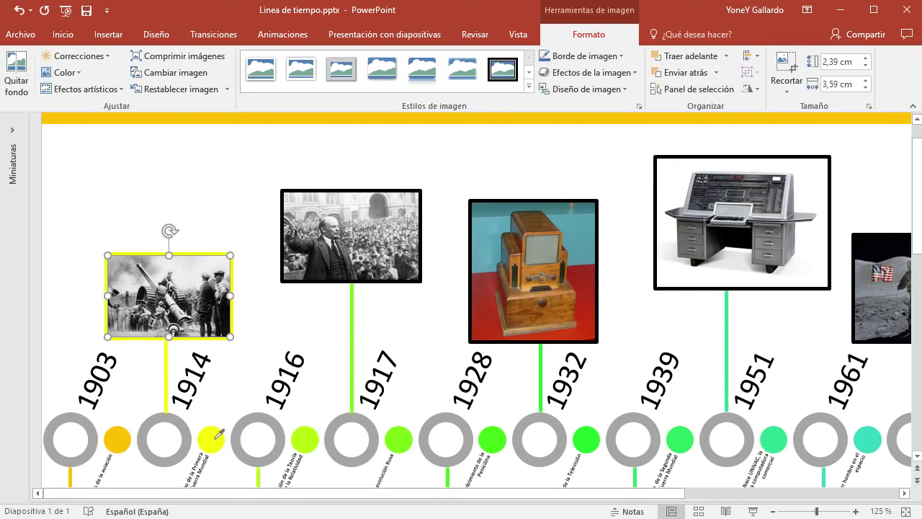
click(389, 229)
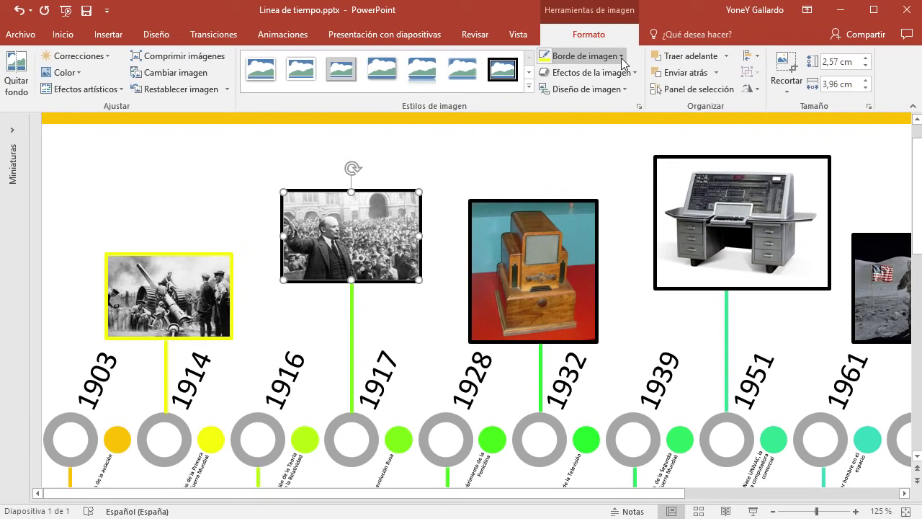
click(621, 58)
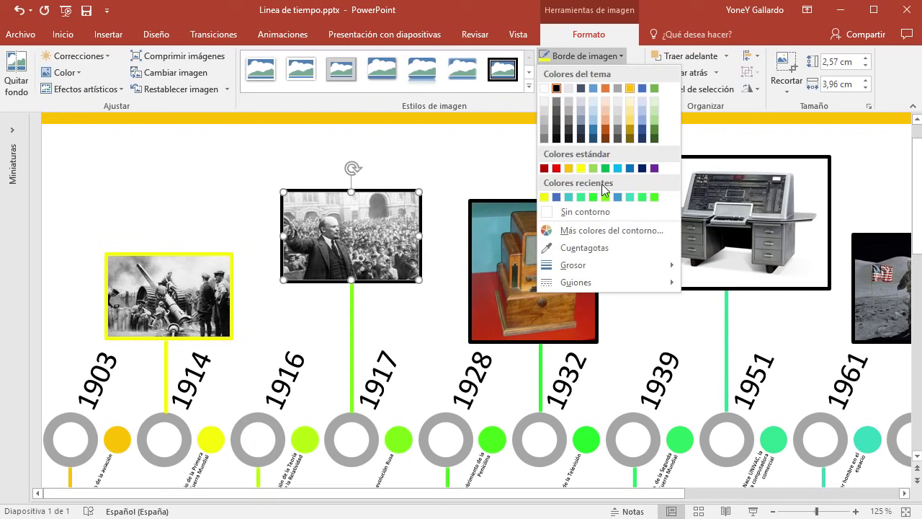
click(585, 249)
click(399, 439)
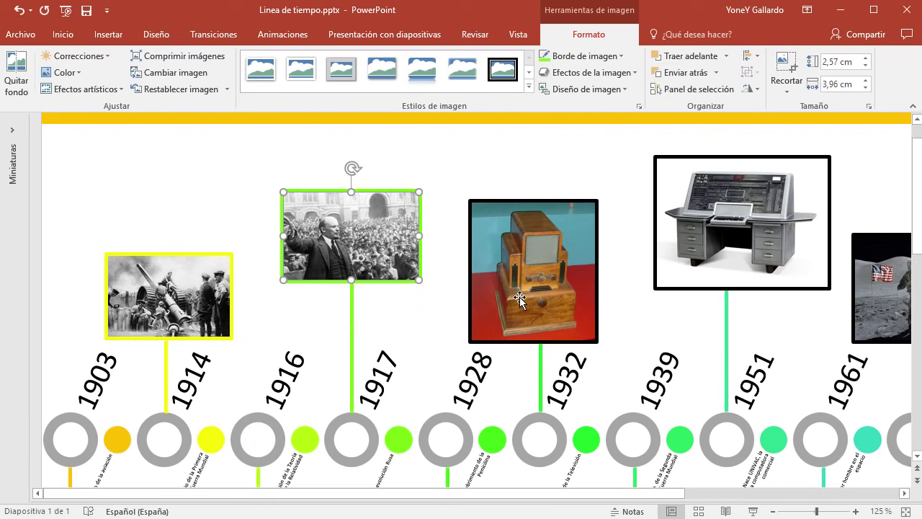
click(519, 299)
click(622, 57)
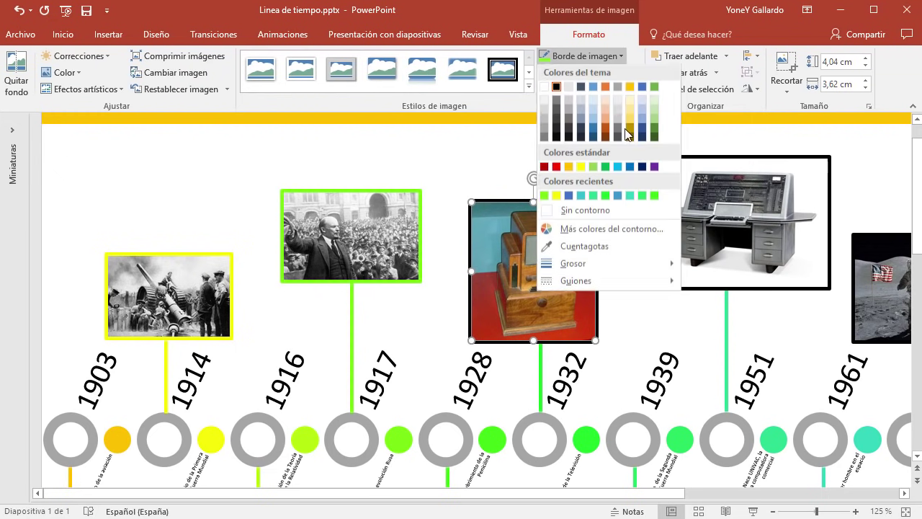
click(598, 248)
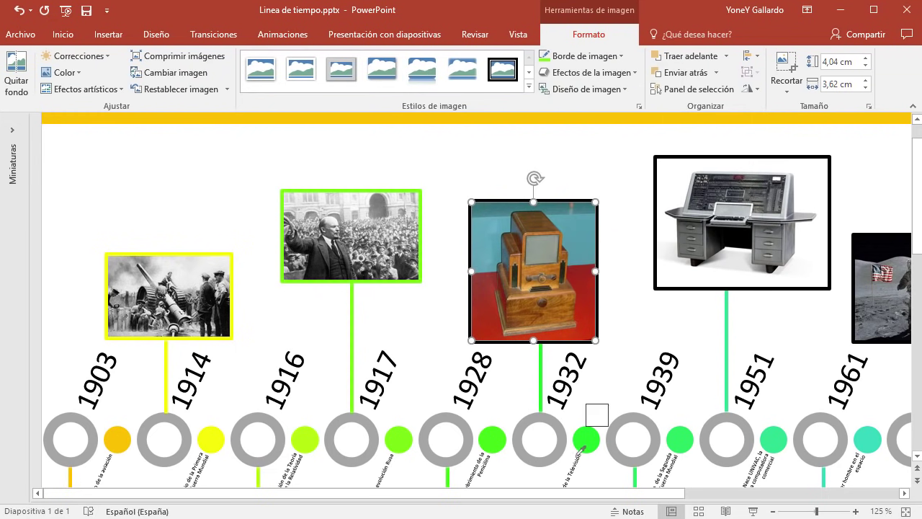
click(583, 439)
Recolour the 1951 and 1969 borders teal and the 1990 border blue from their circles.
click(693, 225)
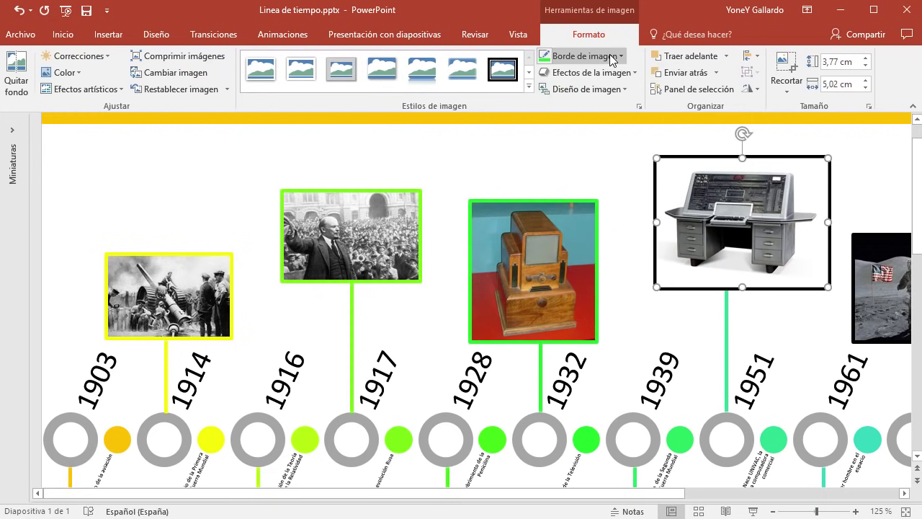
click(616, 57)
click(590, 248)
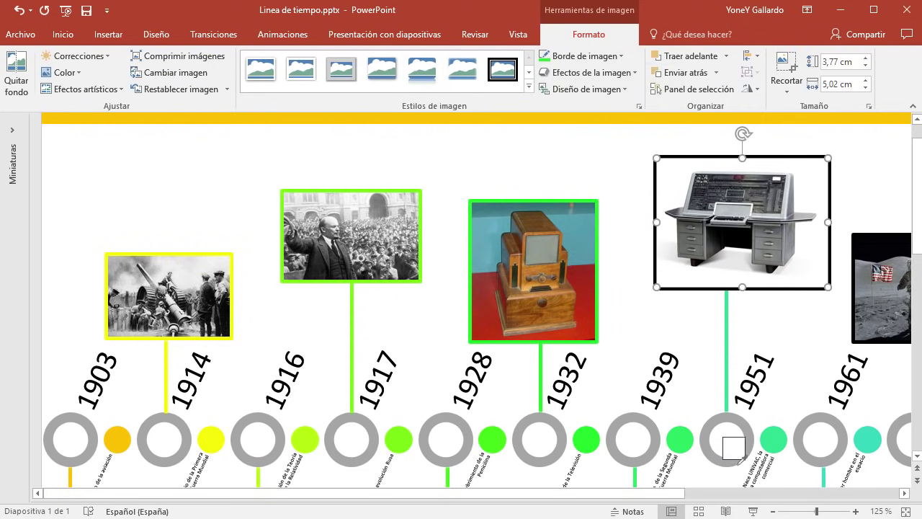
click(773, 436)
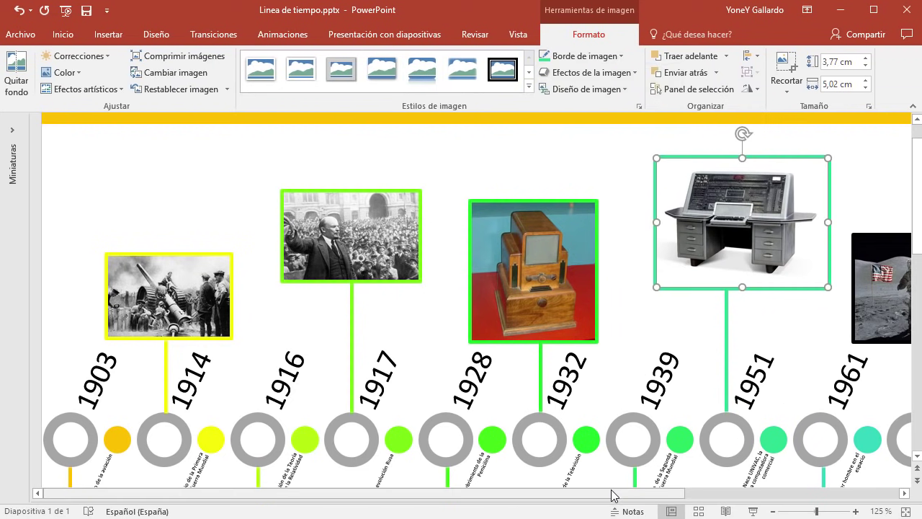
drag(627, 498, 843, 499)
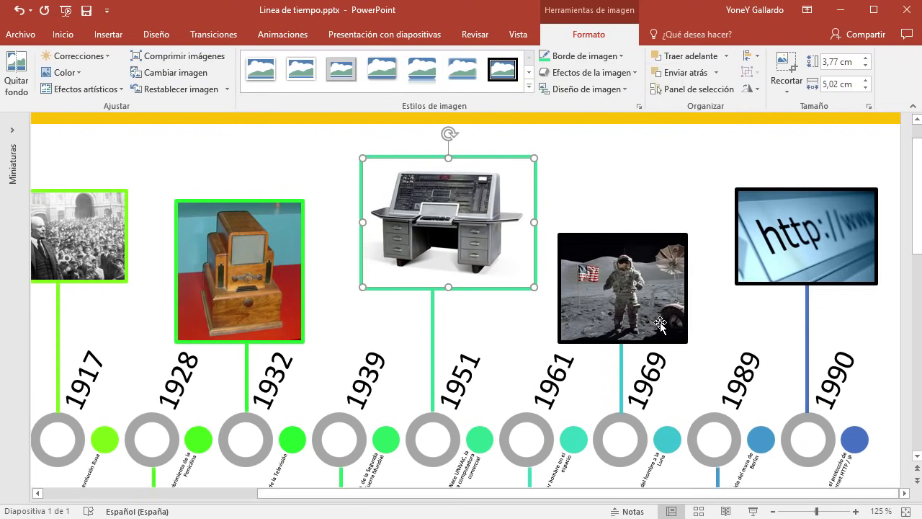
click(624, 253)
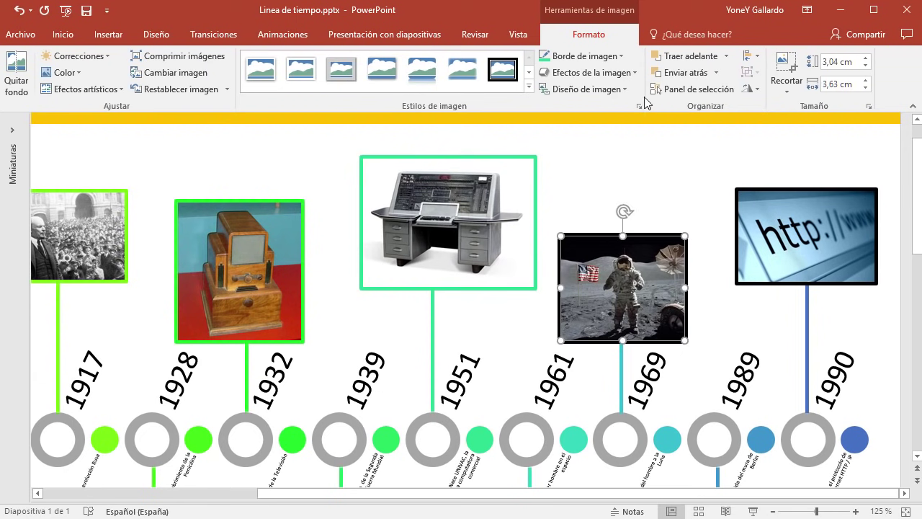
click(601, 56)
click(584, 248)
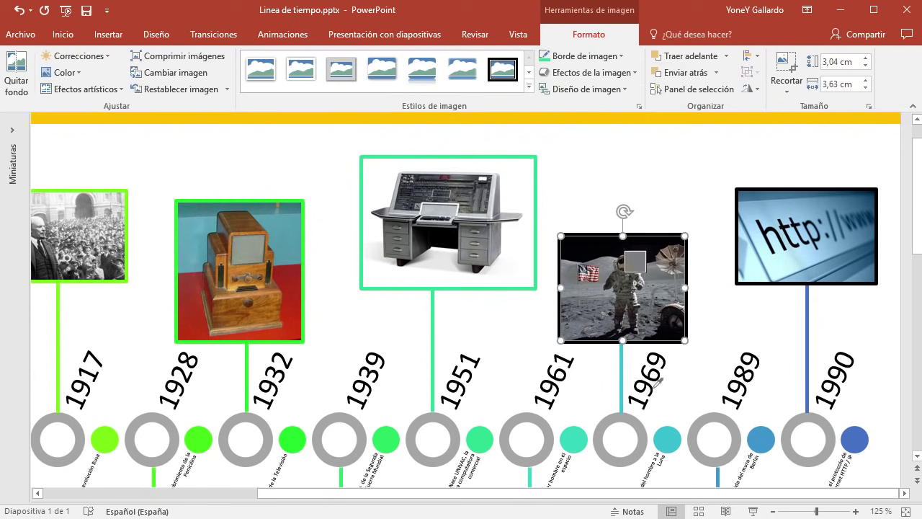
click(667, 435)
click(790, 231)
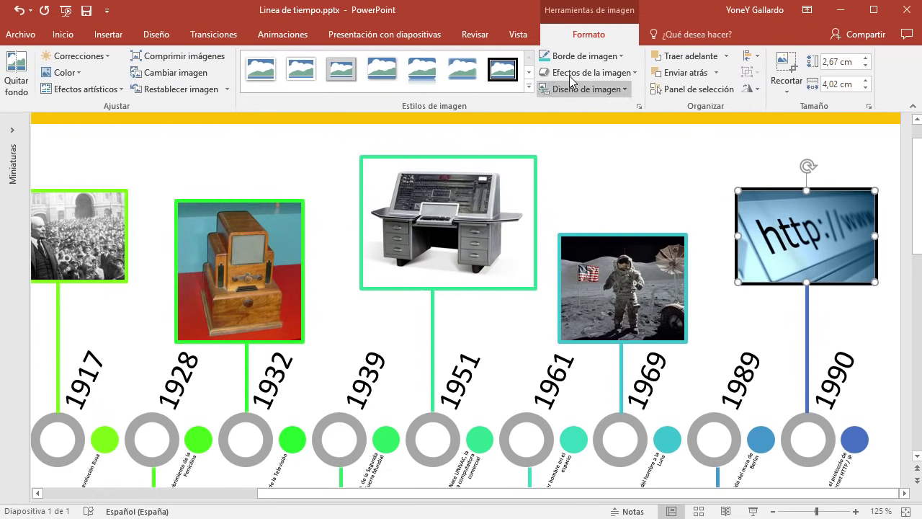
click(604, 58)
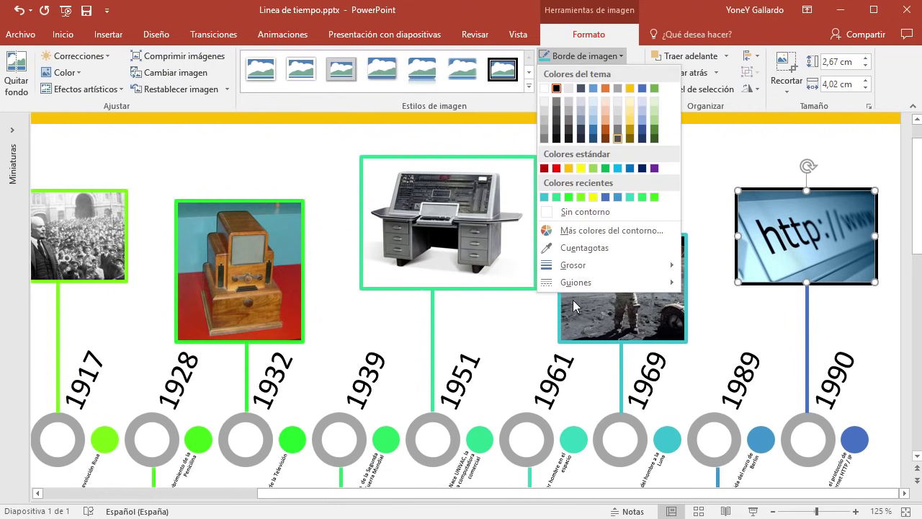
click(579, 249)
click(854, 439)
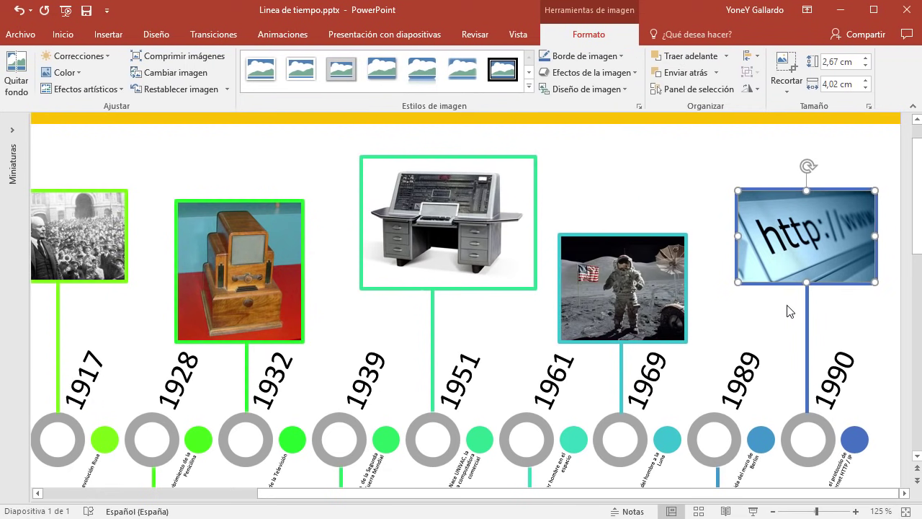
Give the 1989 photo a blue border sampled with the eyedropper from the timeline.
scroll(690, 393, down, 3)
scroll(689, 393, down, 4)
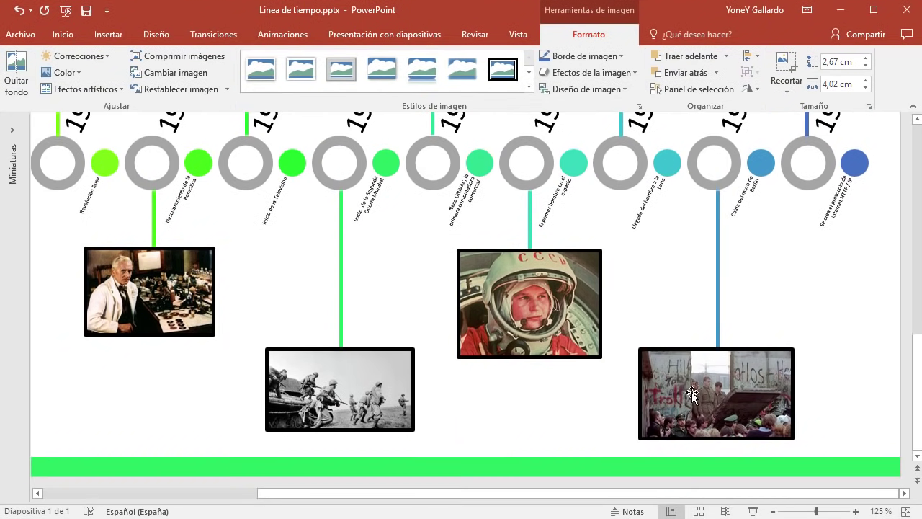
click(752, 380)
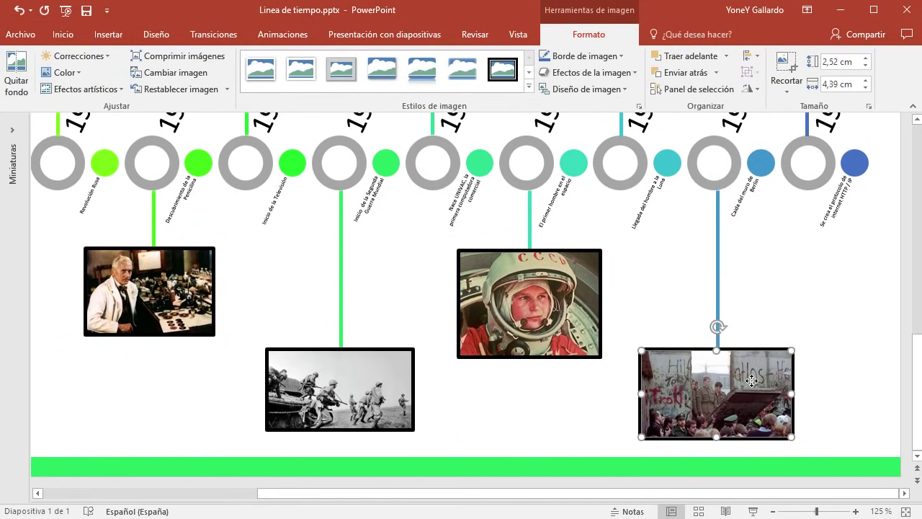
click(592, 56)
click(585, 247)
click(762, 167)
Give the 1961 cosmonaut photo a teal border matching its 1961 circle.
click(562, 285)
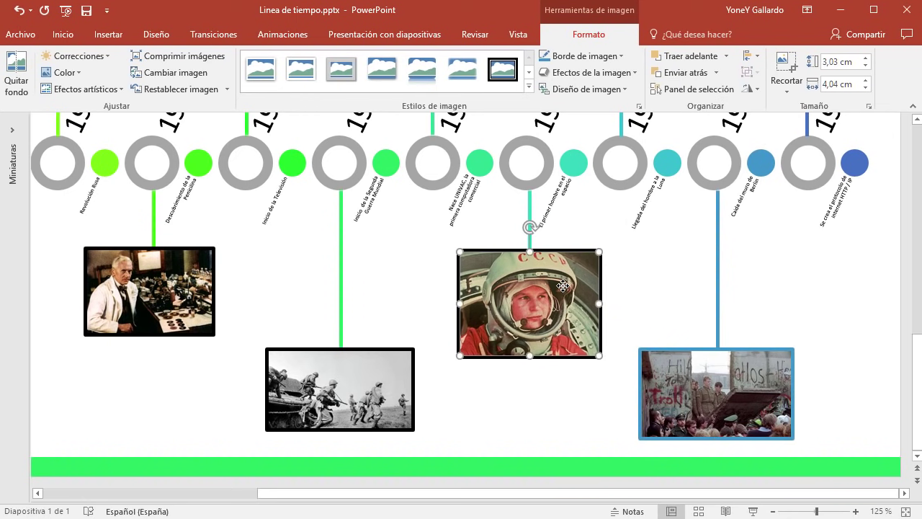
click(613, 56)
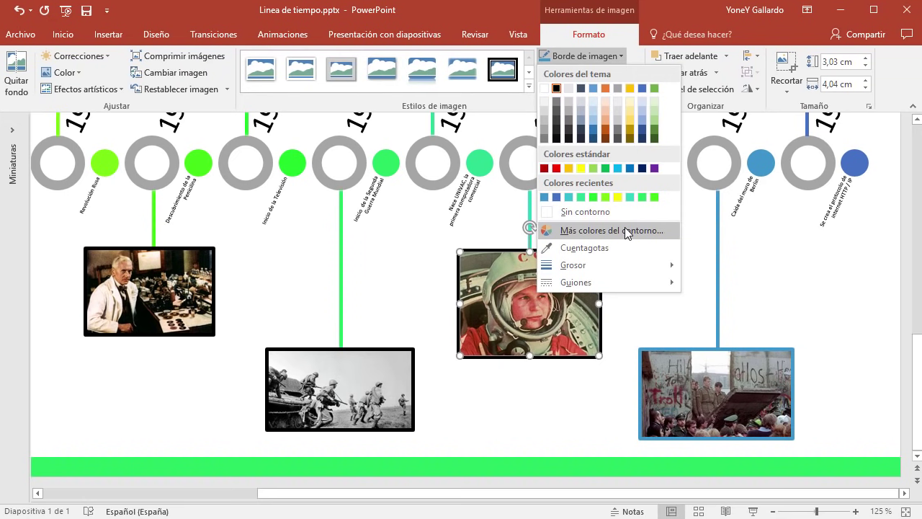
click(585, 248)
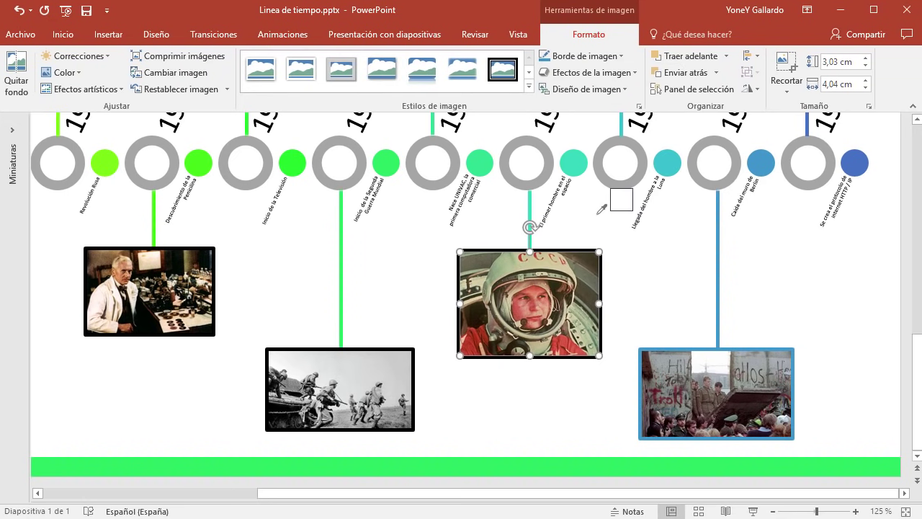
click(574, 162)
Give the 1939 soldiers photo a green border matching its circle.
click(368, 389)
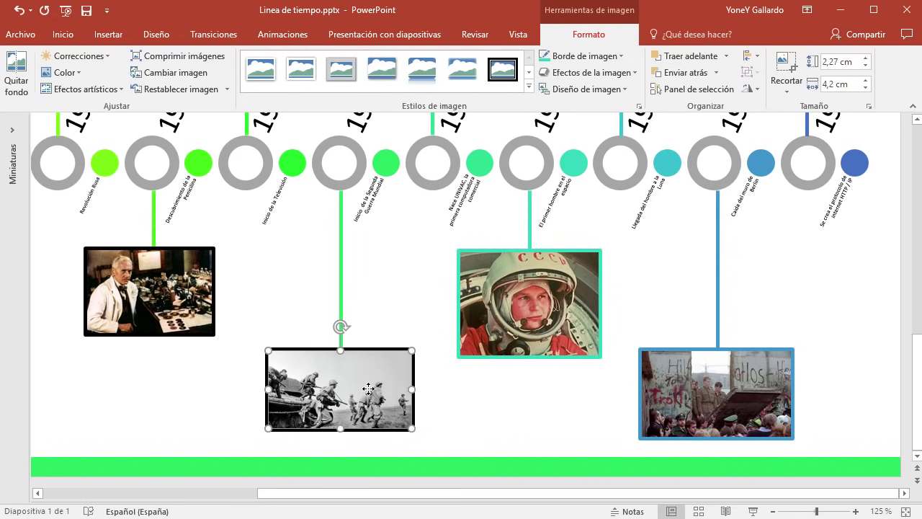
click(583, 56)
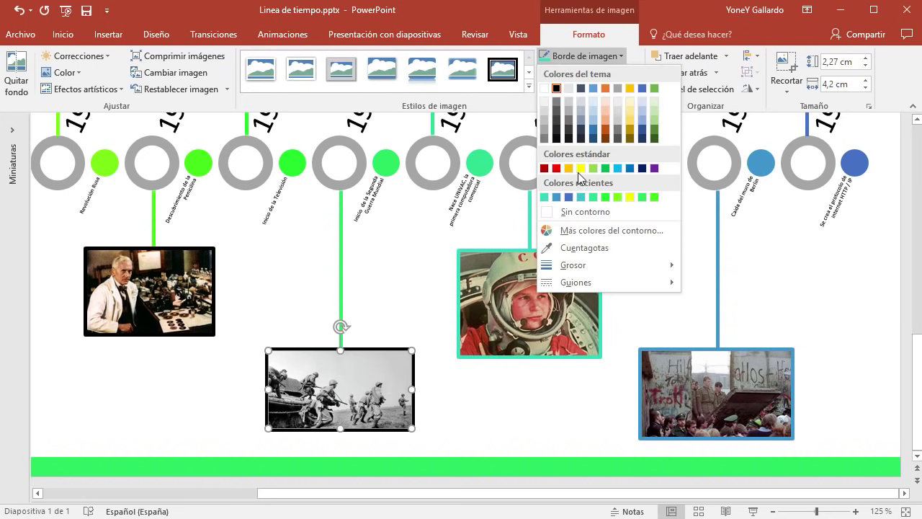
click(582, 248)
click(391, 159)
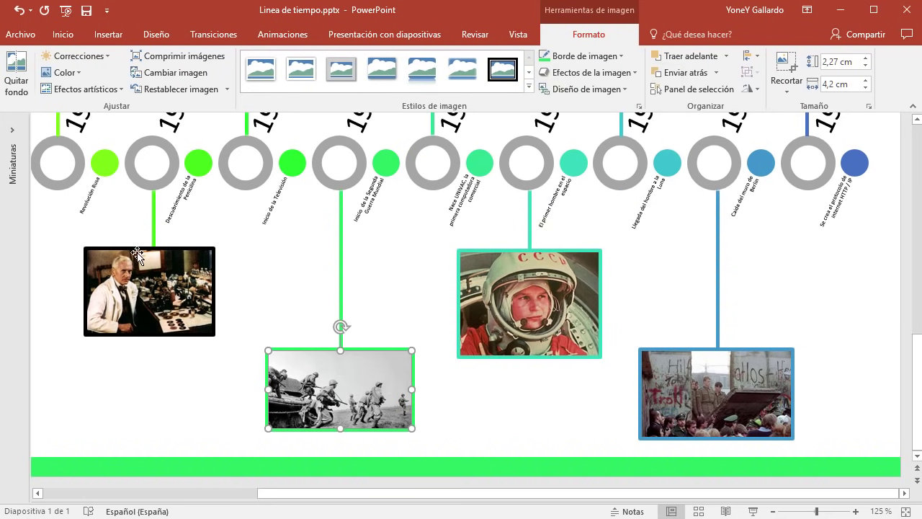
Give the 1928 laboratory photo a green border sampled from its circle.
click(166, 285)
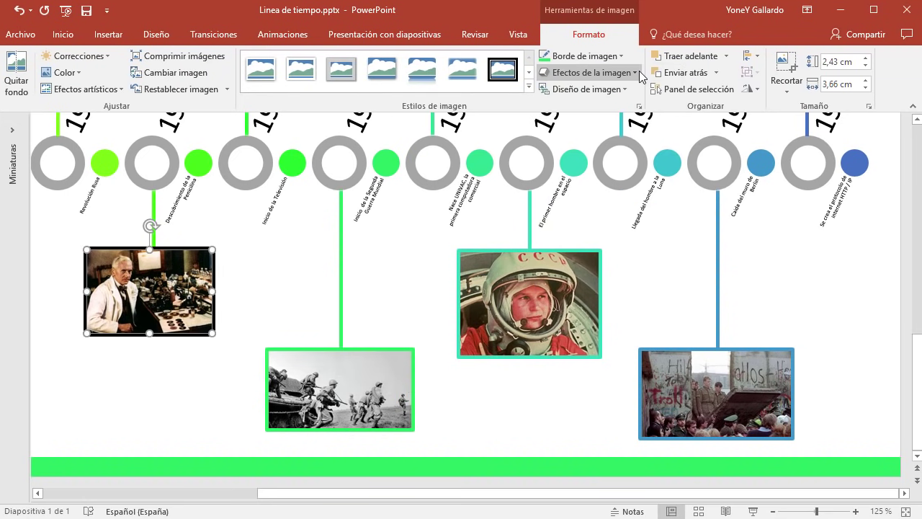
click(583, 56)
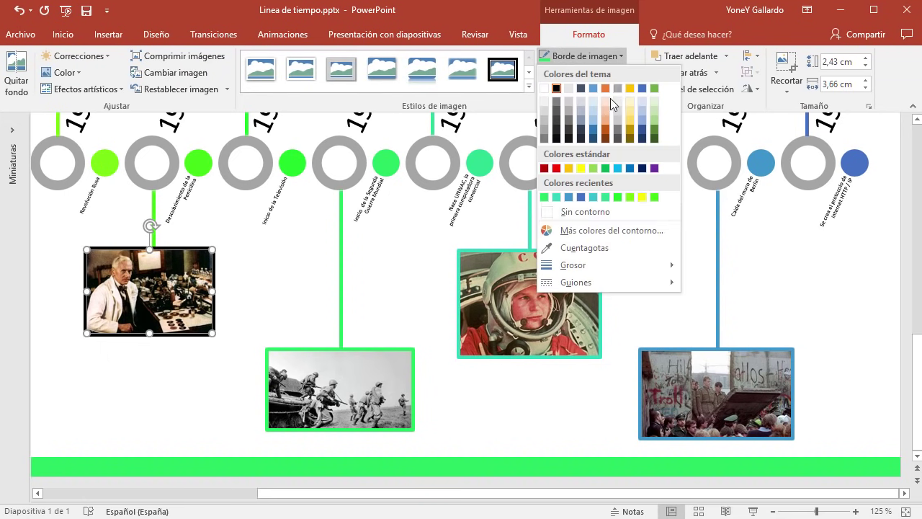
click(583, 247)
click(209, 157)
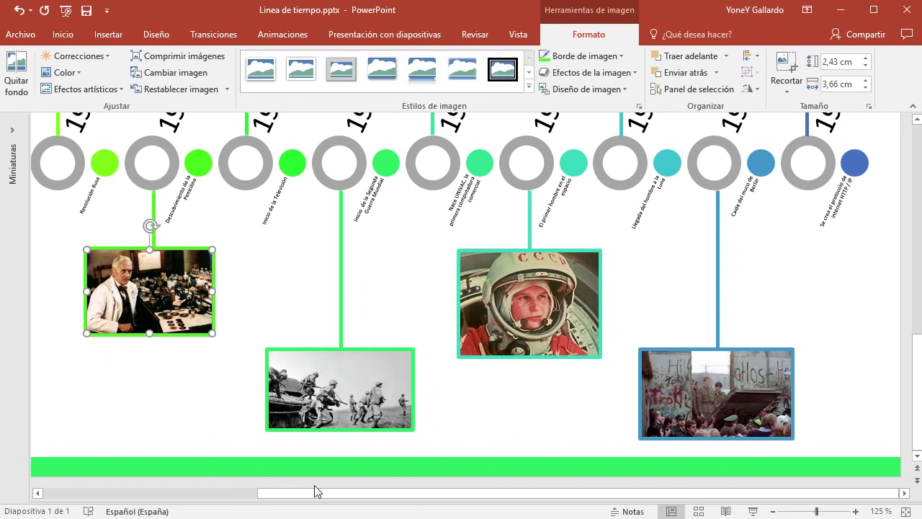
drag(317, 492, 142, 502)
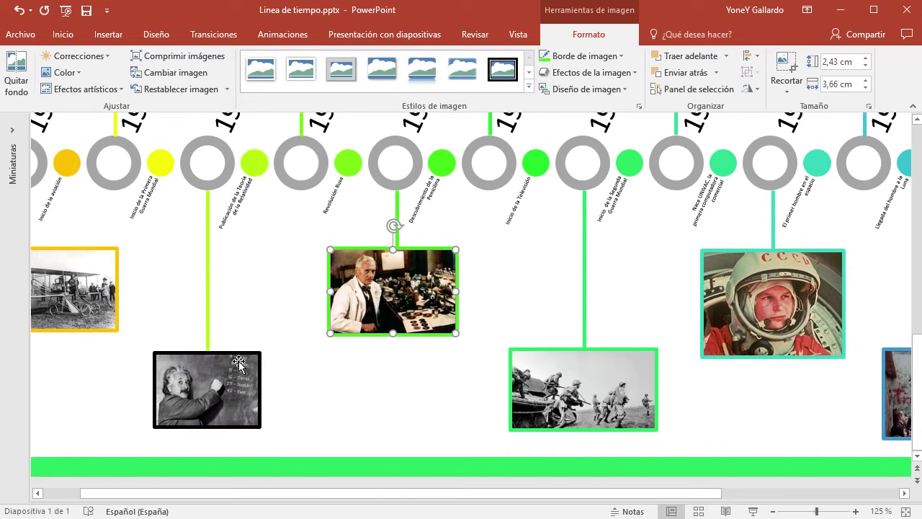
Give the 1916 blackboard photo a yellow-green border from its circle, then deselect it.
click(233, 380)
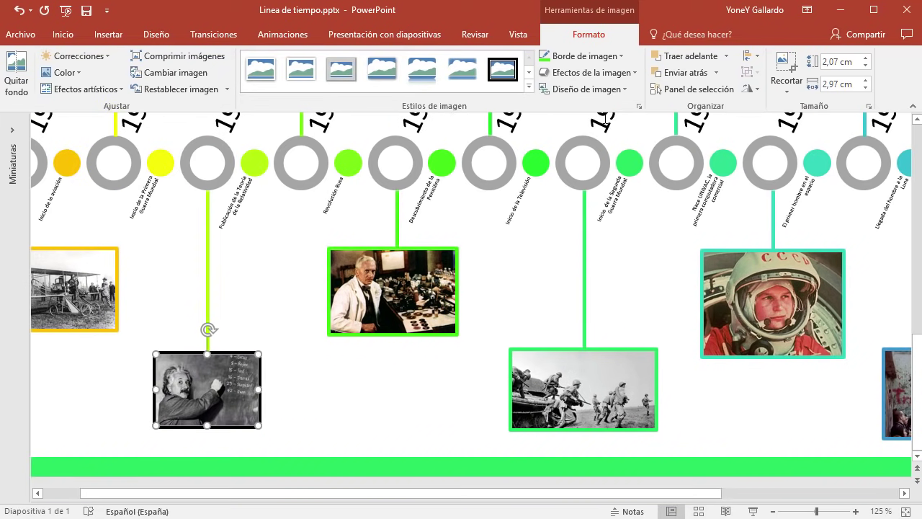
click(615, 57)
click(573, 248)
click(252, 162)
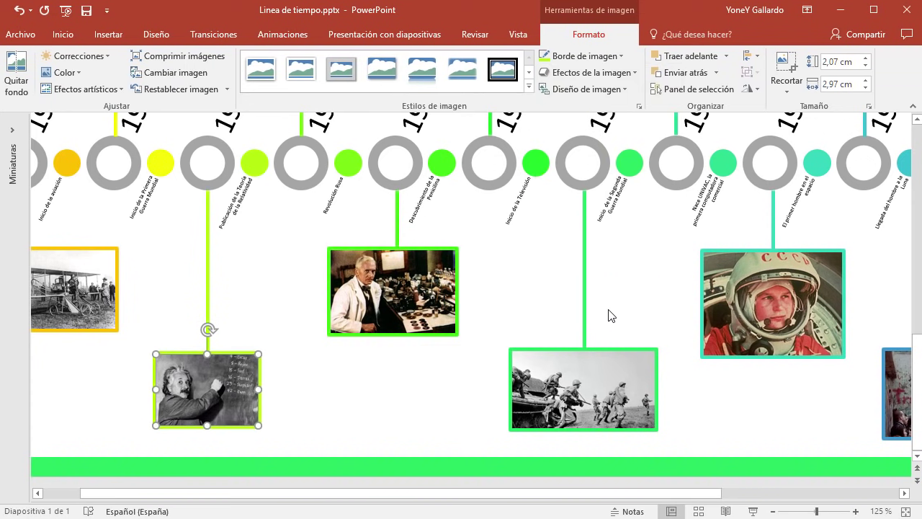
scroll(609, 314, down, 5)
click(834, 306)
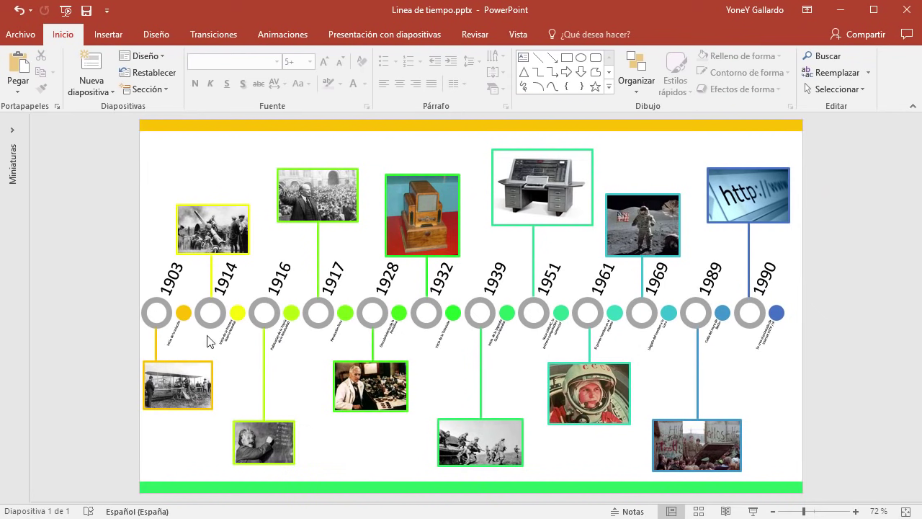
Collapse the ribbon so the finished timeline slide fills more of the window.
click(913, 106)
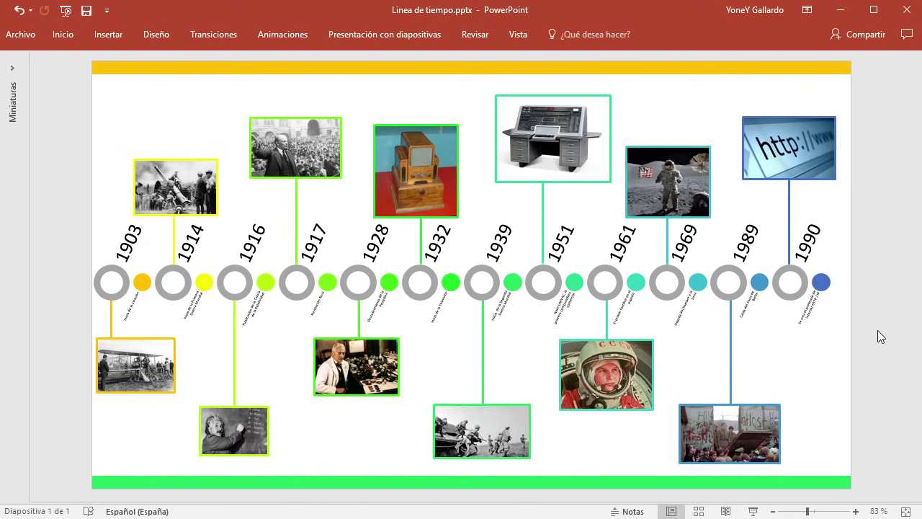
scroll(878, 330, up, 2)
scroll(840, 330, down, 2)
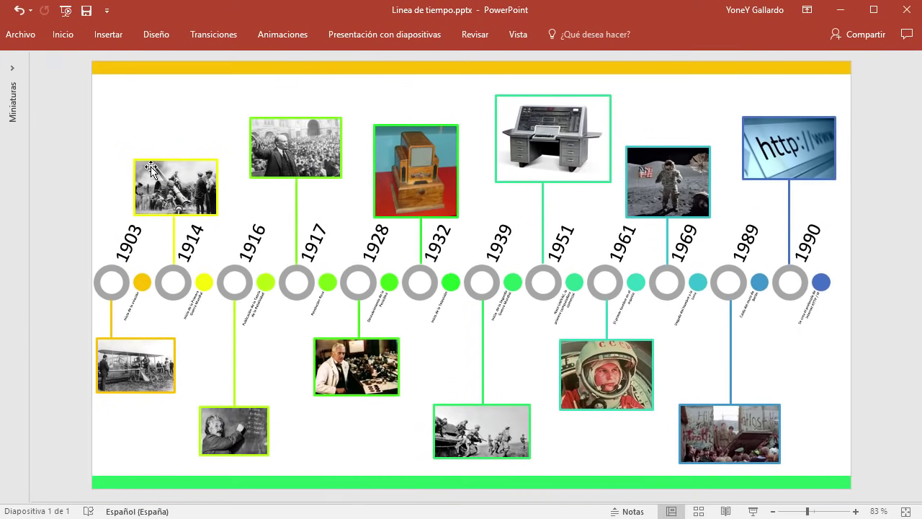